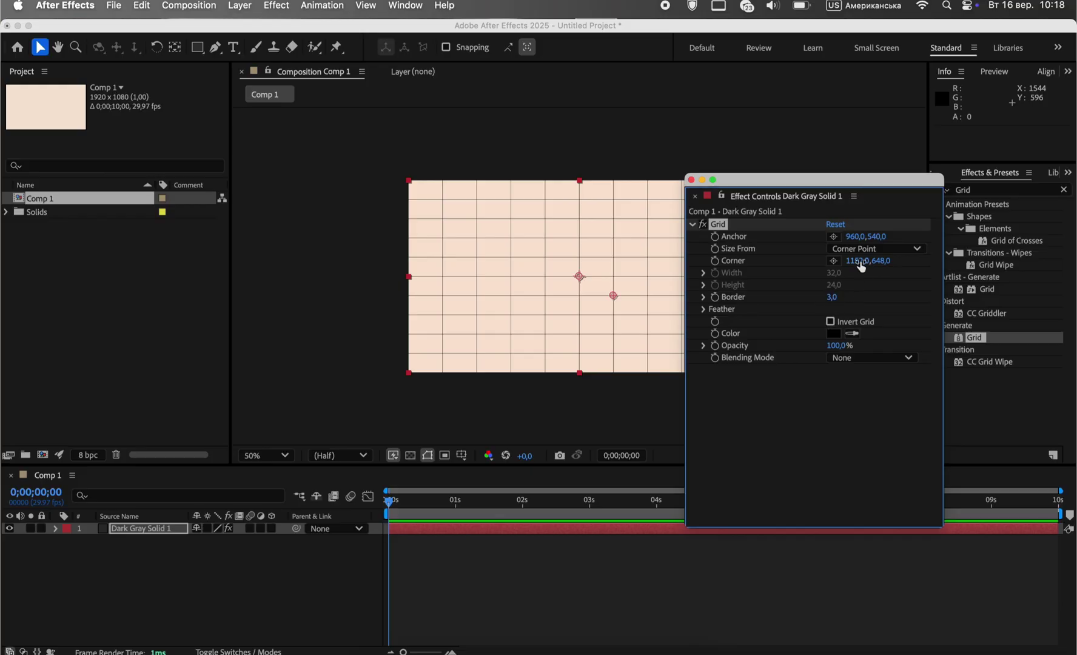
Step: Size the solid's Grid effect from its width slider and set the width to 104.1, keeping the effect settings clear of the canvas
left_click(861, 249)
left_click(861, 261)
left_click(703, 272)
left_click_drag(748, 298, 824, 299)
left_click_drag(752, 181, 231, 124)
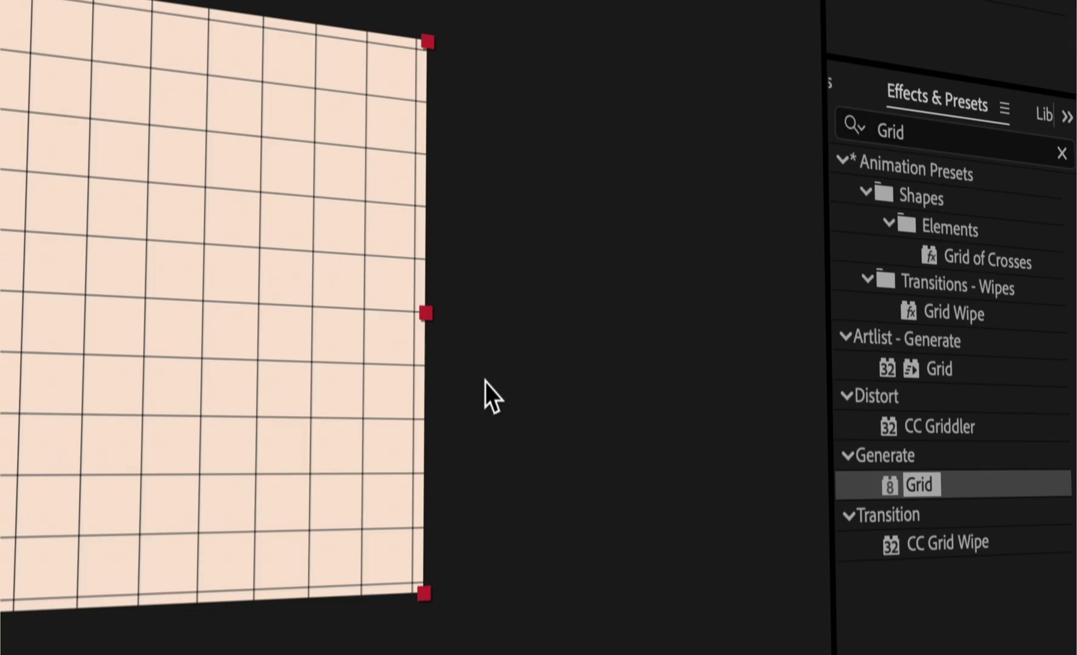
Step: Find the Roughen Edges effect and apply it to the grid solid
left_click(1064, 189)
type("Rough")
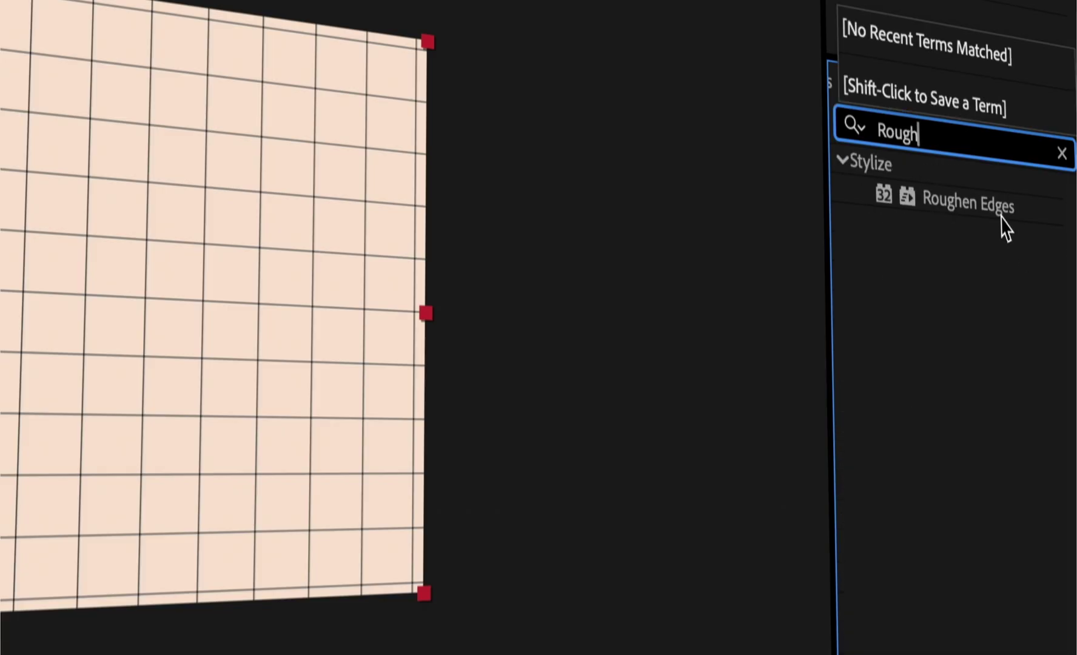
double_click(1001, 217)
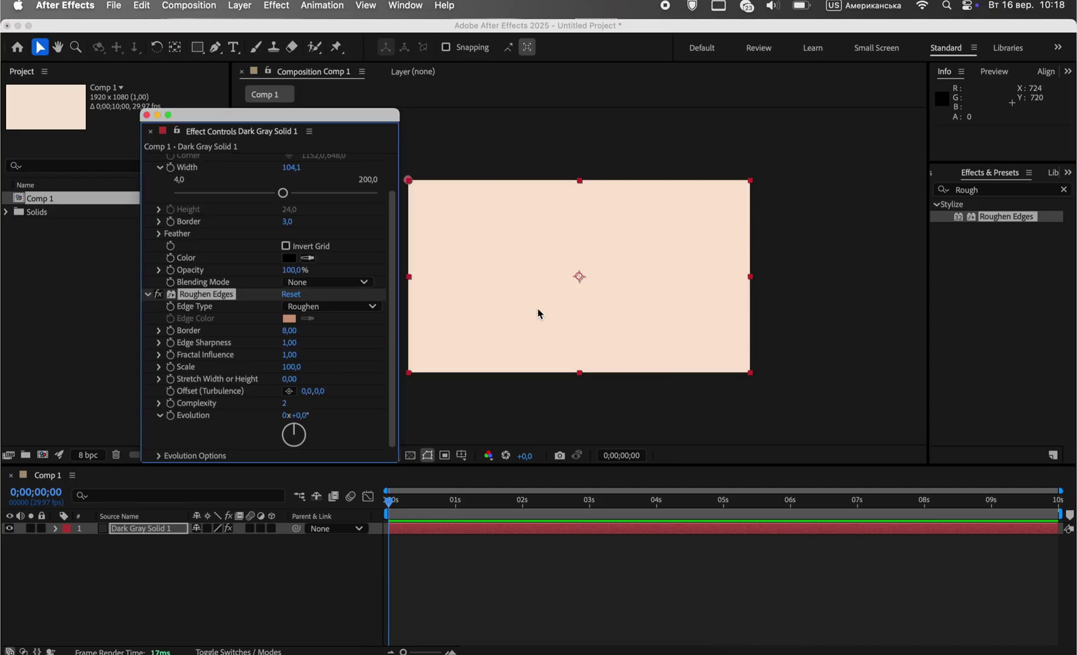
Step: Set Roughen Edges to border 0.40, edge sharpness 1.91 and fractal influence 0.60, set the Grid border to 2, and close the effect settings
mouse_move(284, 331)
left_mouse_down()
mouse_move(240, 332)
mouse_move(253, 332)
mouse_move(248, 343)
mouse_move(177, 329)
mouse_move(610, 356)
mouse_move(278, 359)
mouse_move(330, 349)
mouse_move(218, 363)
mouse_move(259, 360)
mouse_move(276, 333)
left_mouse_up()
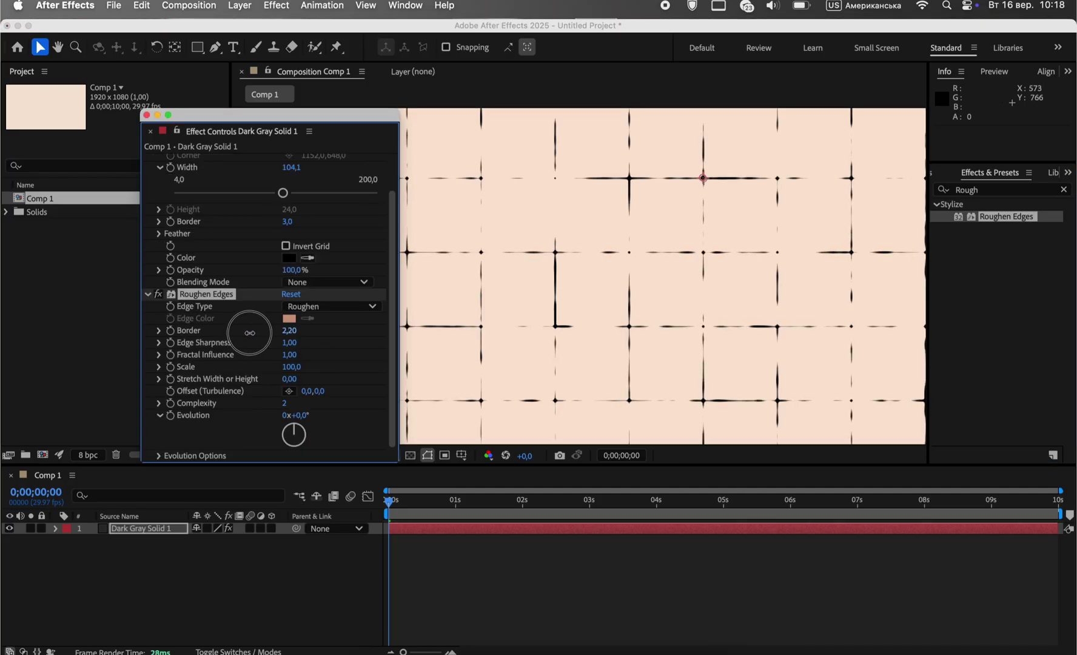
left_click(287, 221)
type("2")
key("Return")
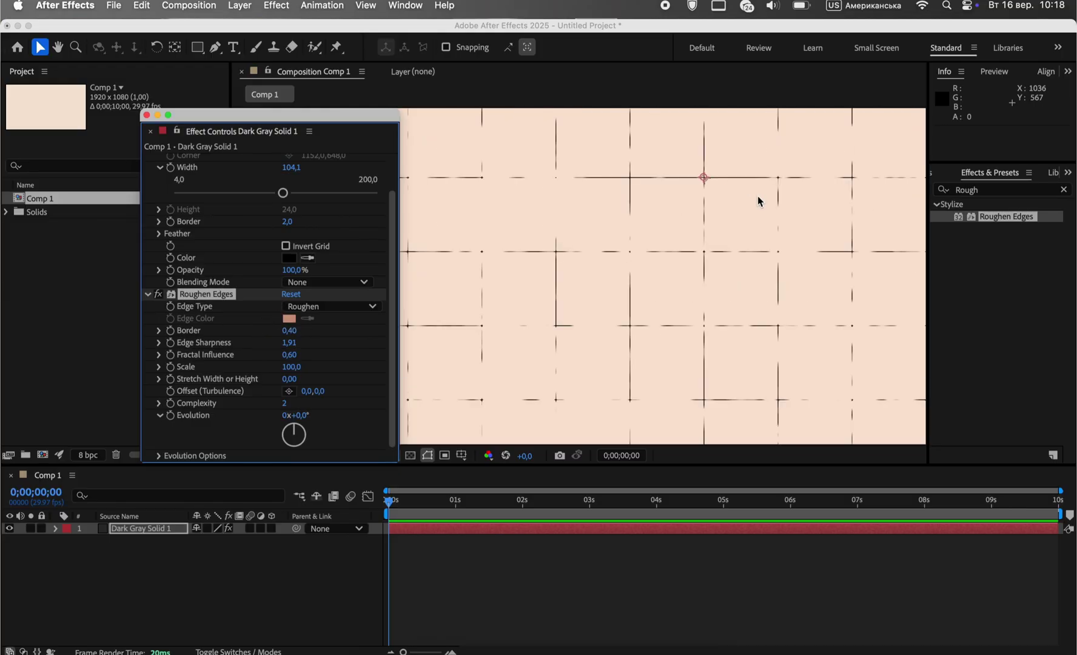
scroll(758, 196, "down", 3)
scroll(721, 193, "up", 2)
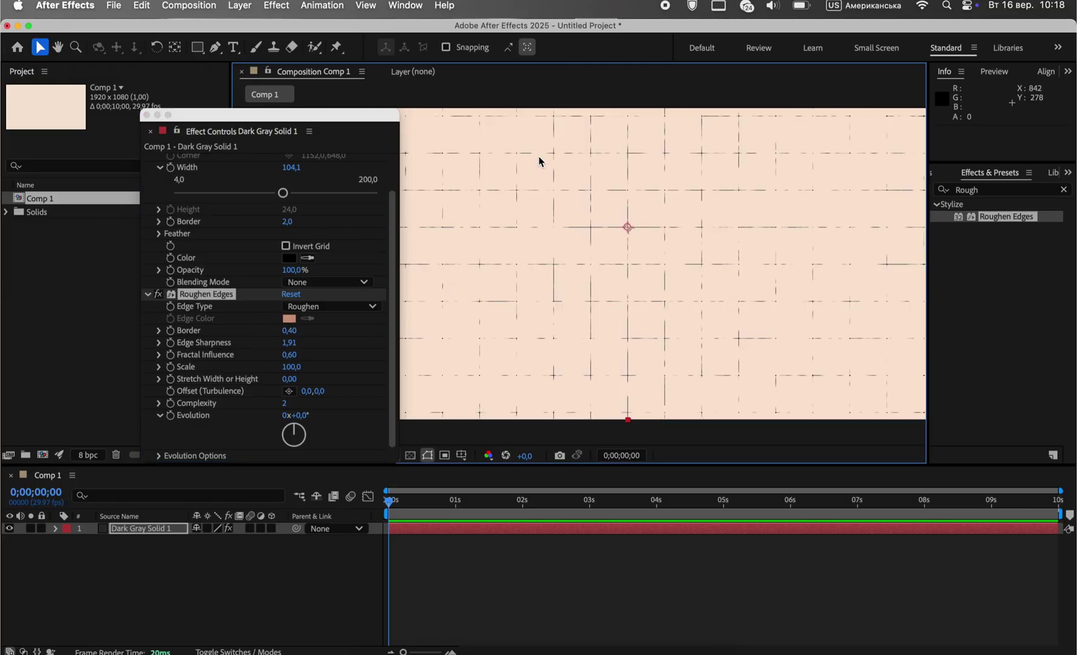
left_click(146, 115)
left_click_drag(842, 211, 762, 254)
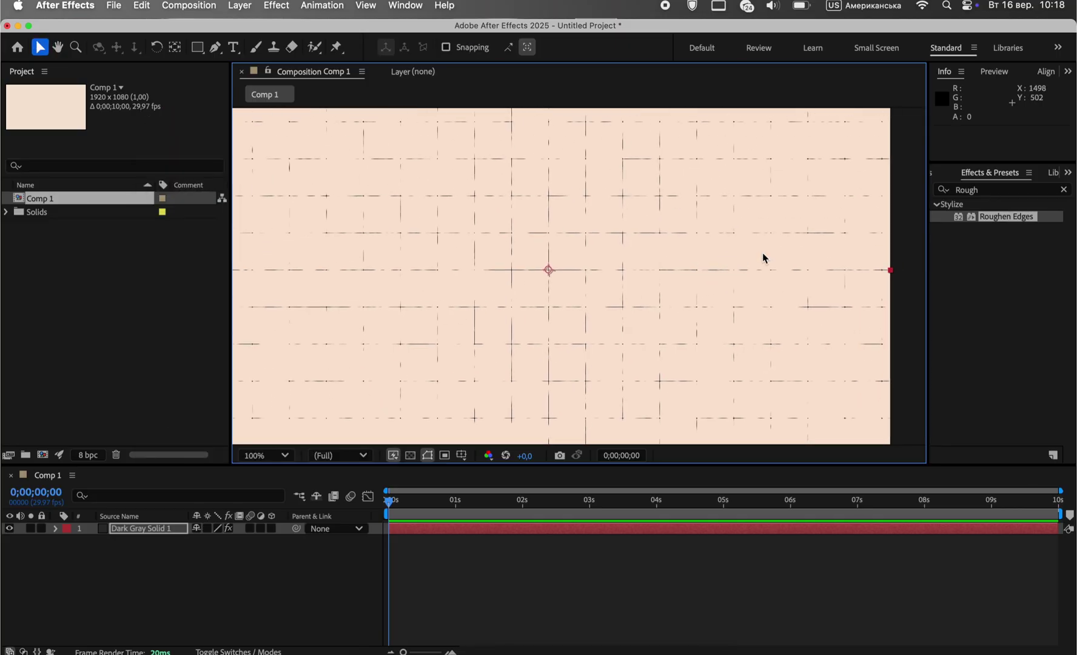
Step: Lower the grid solid's layer opacity to 22%
left_click(619, 303)
left_click(76, 531)
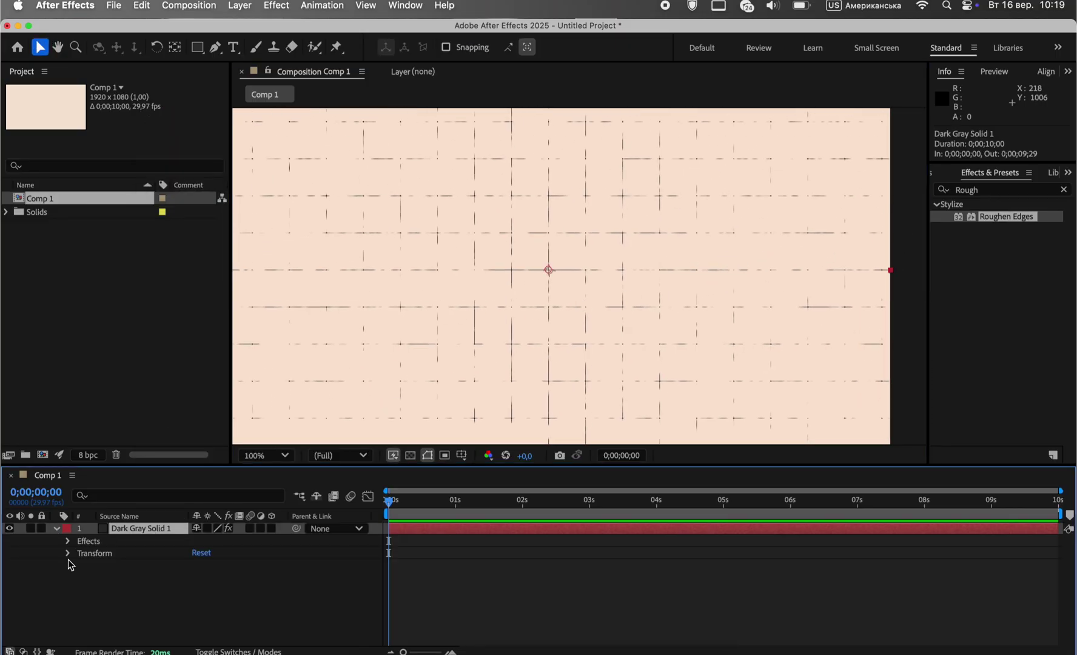
left_click(68, 553)
left_click_drag(200, 614, 182, 618)
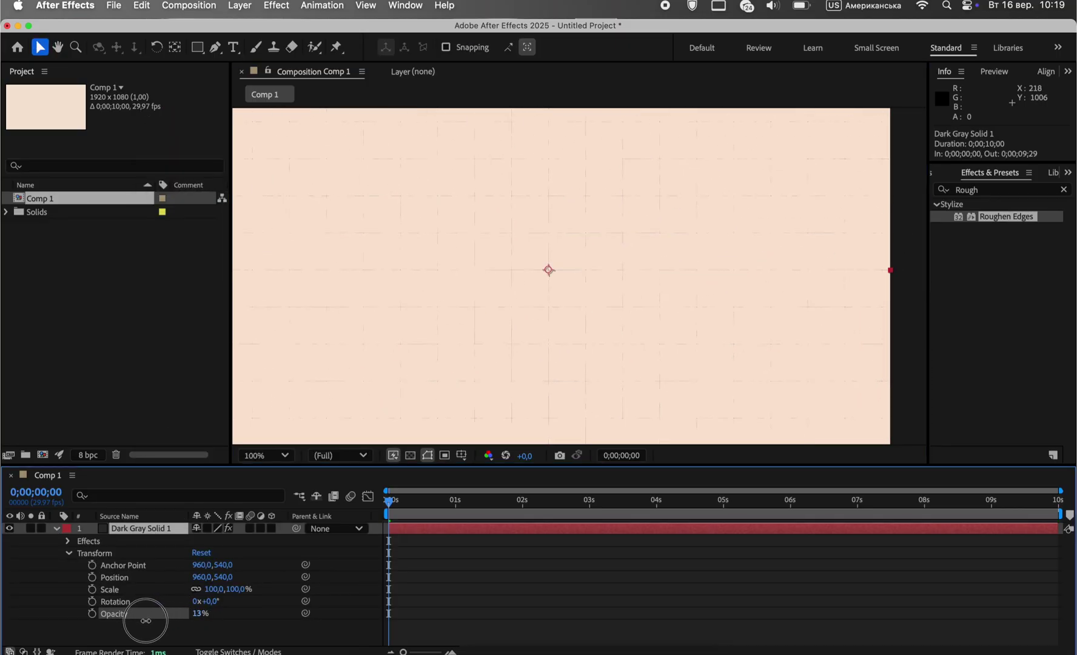
left_click(245, 640)
Step: Set the composition preview resolution to Full and make the preview area taller
scroll(541, 288, "down", 3)
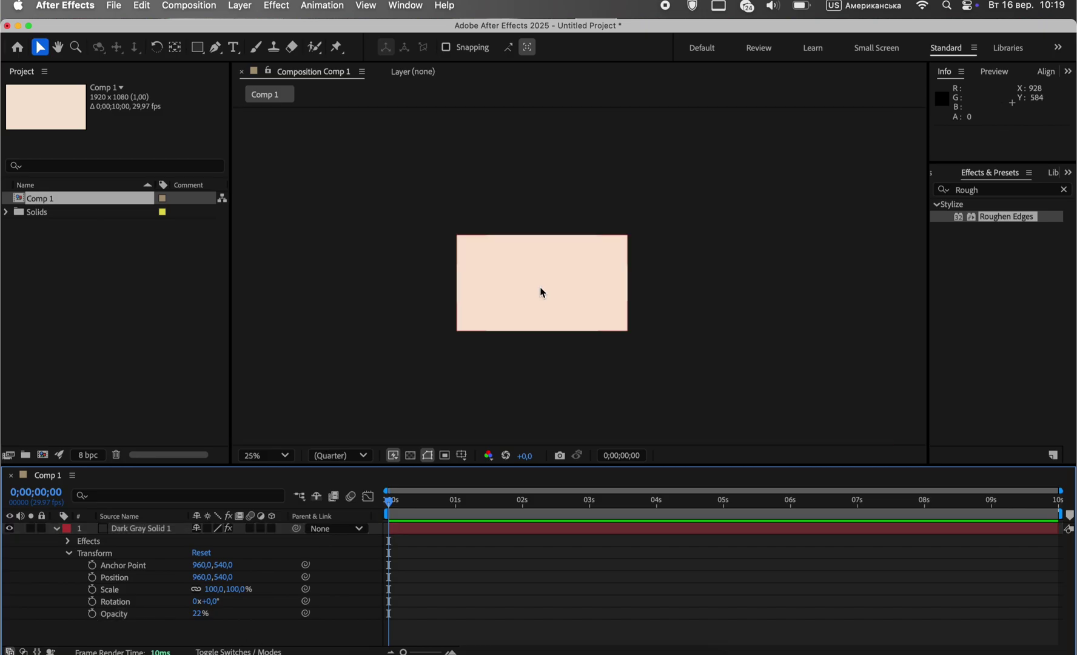
left_click(340, 455)
left_click(331, 496)
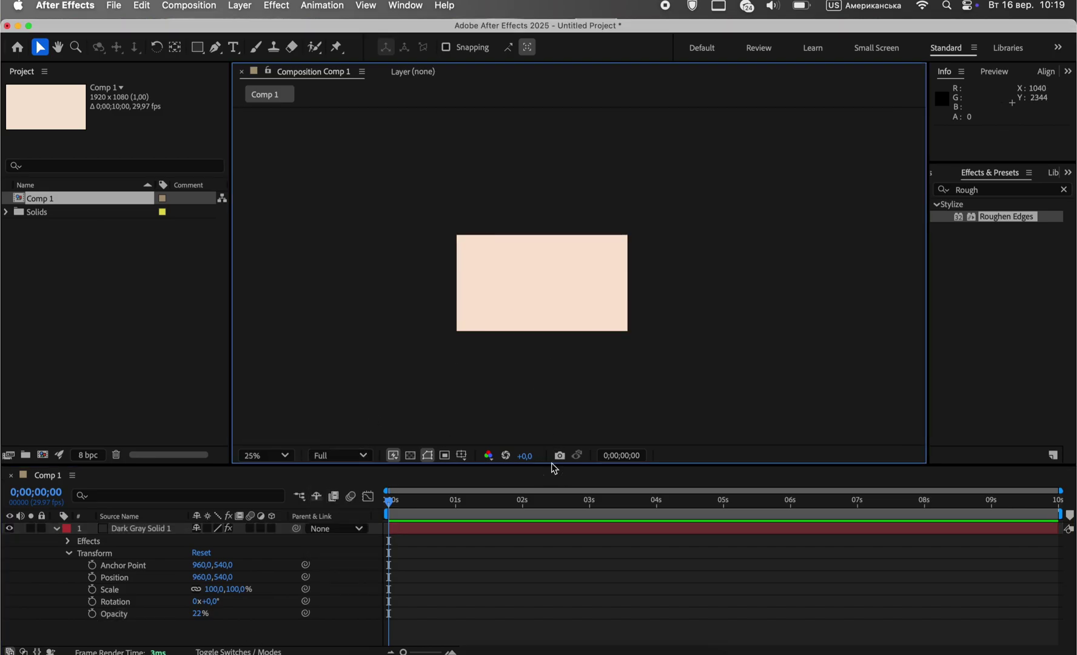
left_click_drag(551, 464, 551, 500)
scroll(554, 315, "up", 4)
scroll(516, 303, "down", 2)
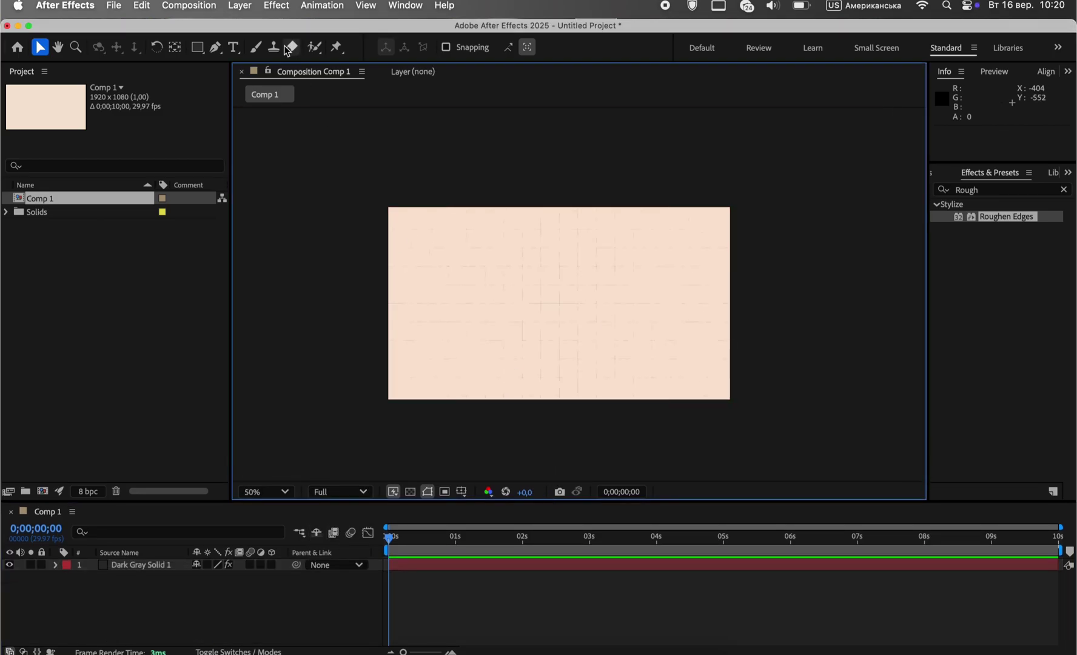
Step: Draw a thin horizontal rectangle about 1077 by 48 px slightly above the centre of the composition
key("q")
left_click_drag(467, 282, 663, 290)
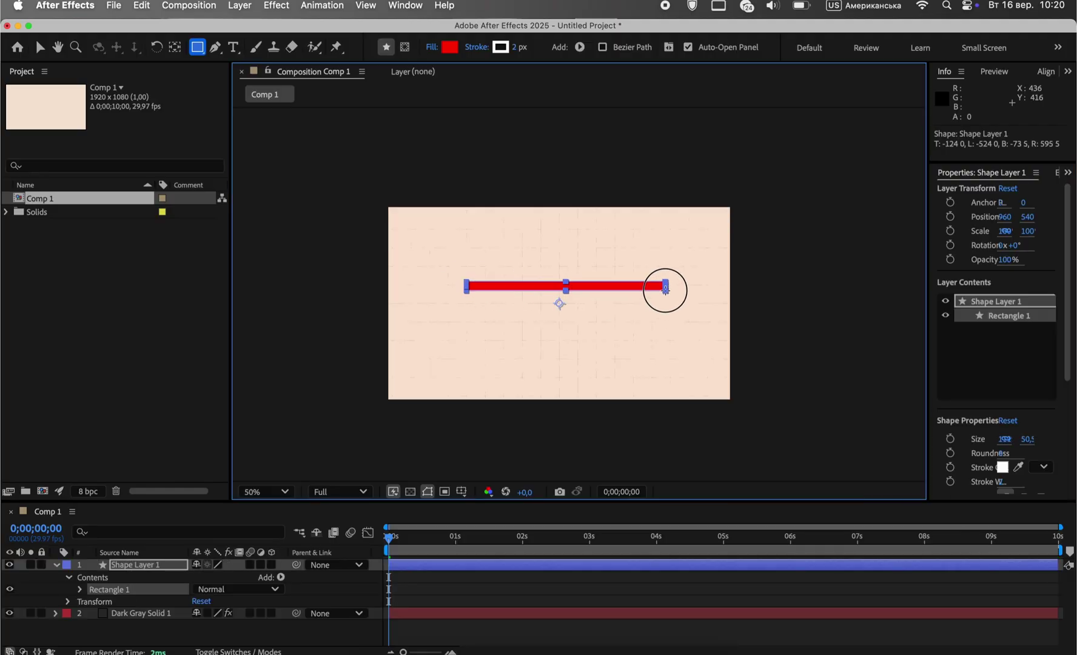
key("y")
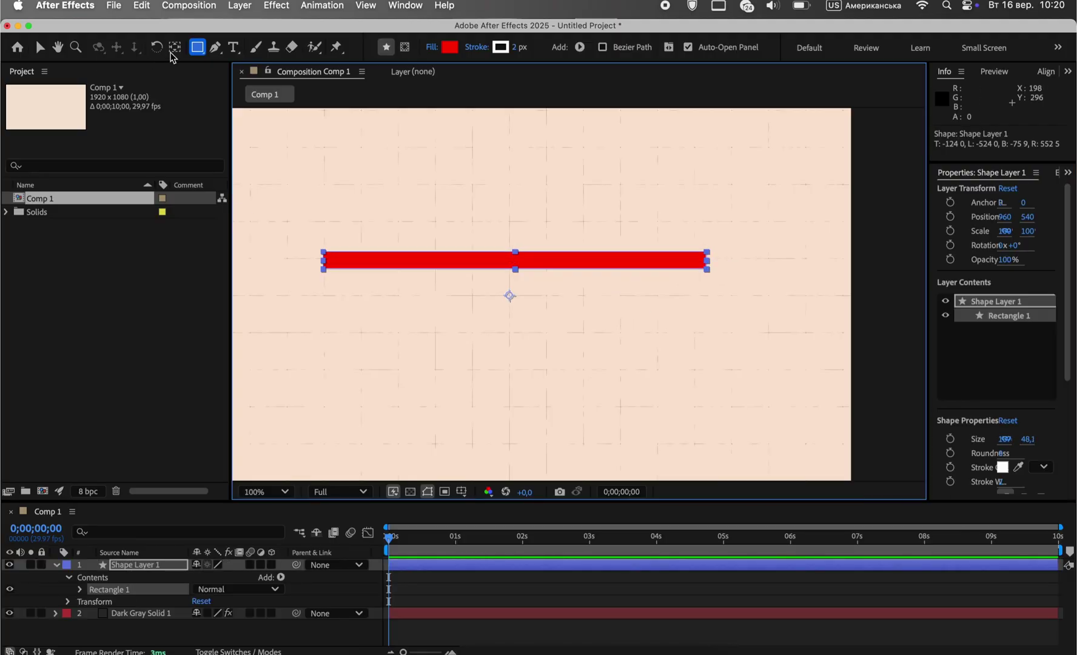
scroll(618, 315, "up", 2)
left_click(335, 265)
key("v")
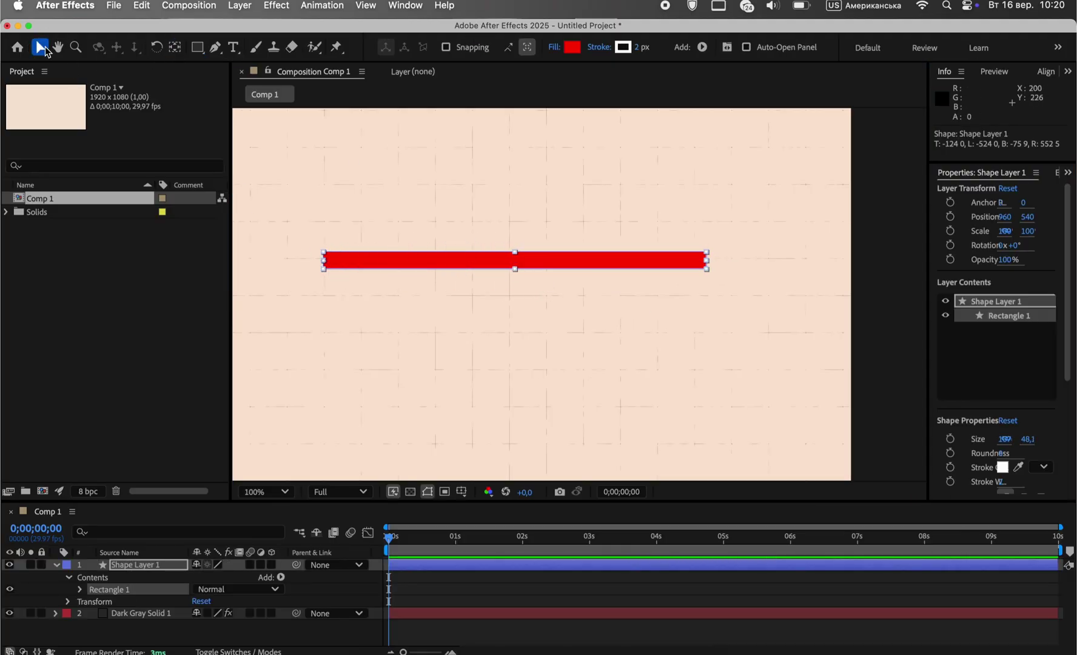
Step: Fill the rectangle with light blue 74B0FE and set its stroke width to 0 px
left_click(571, 47)
left_click(574, 315)
left_click_drag(573, 319, 576, 340)
left_click(475, 260)
left_click(680, 262)
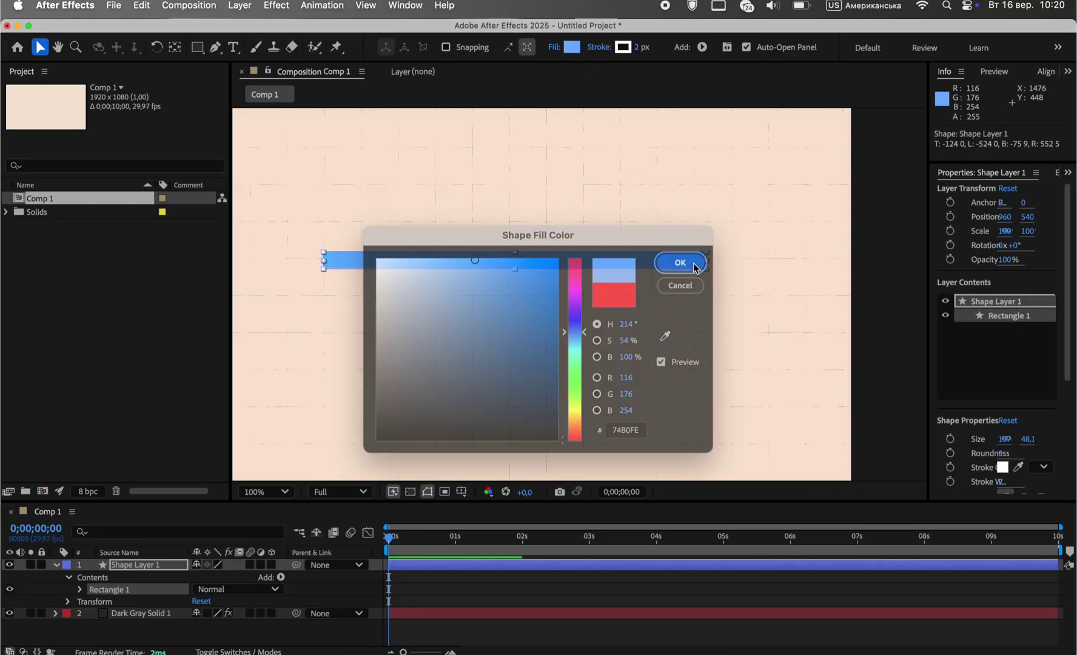
scroll(529, 300, "down", 2)
left_click(502, 297)
scroll(501, 295, "up", 2)
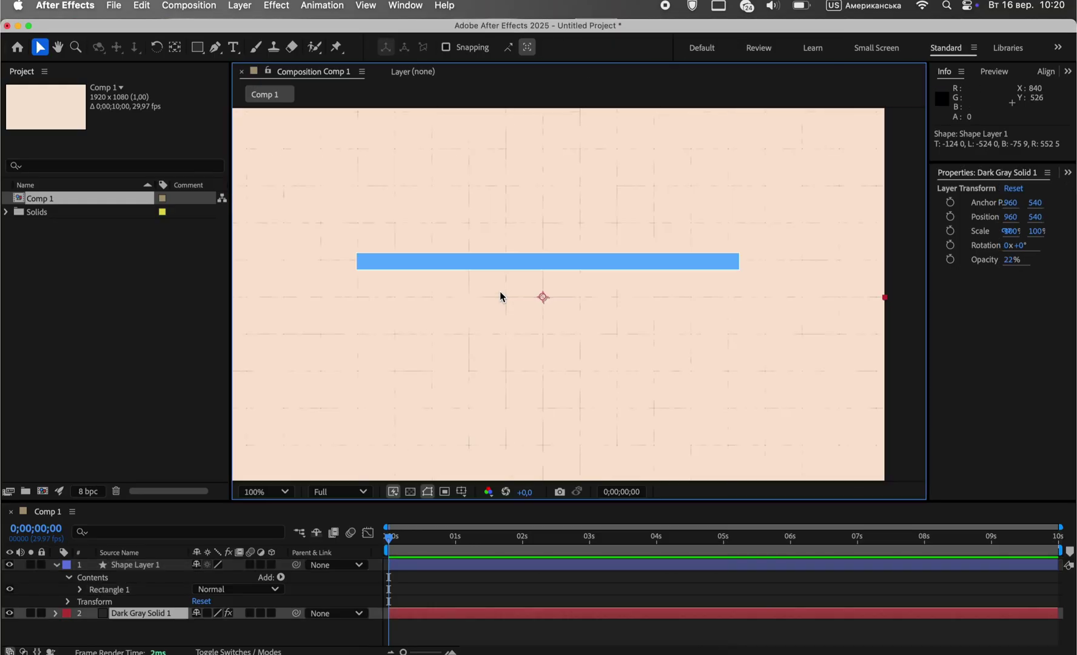
Step: Change the bar's fill to the muted blue 7DB1D9
left_click(512, 262)
left_click(570, 48)
left_click(470, 276)
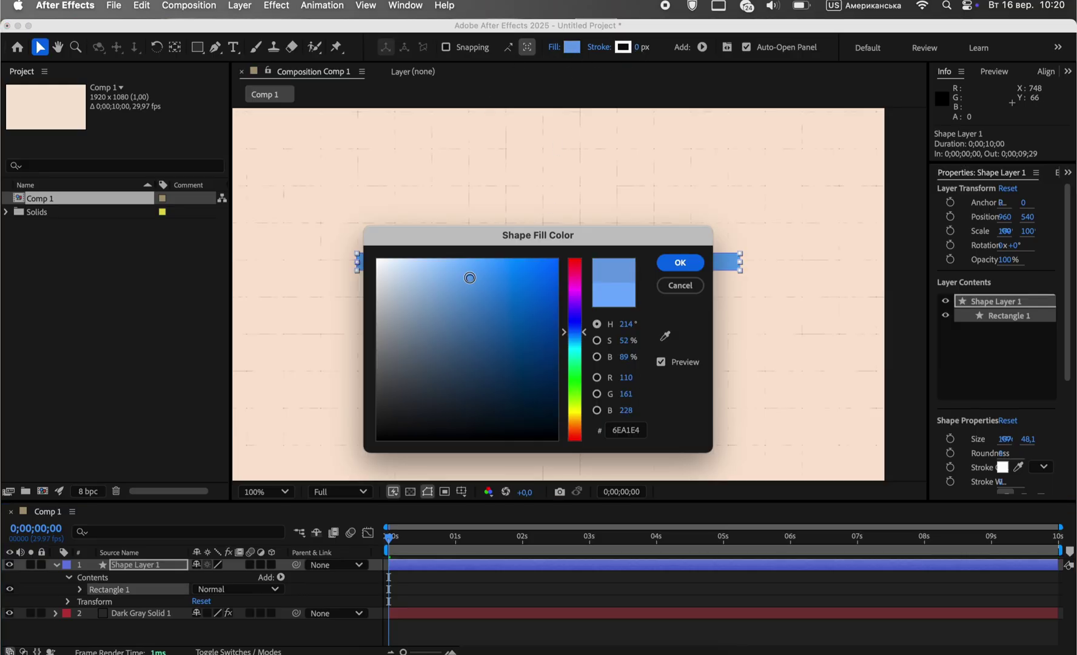
left_click_drag(521, 234, 520, 348)
left_click_drag(581, 448, 577, 456)
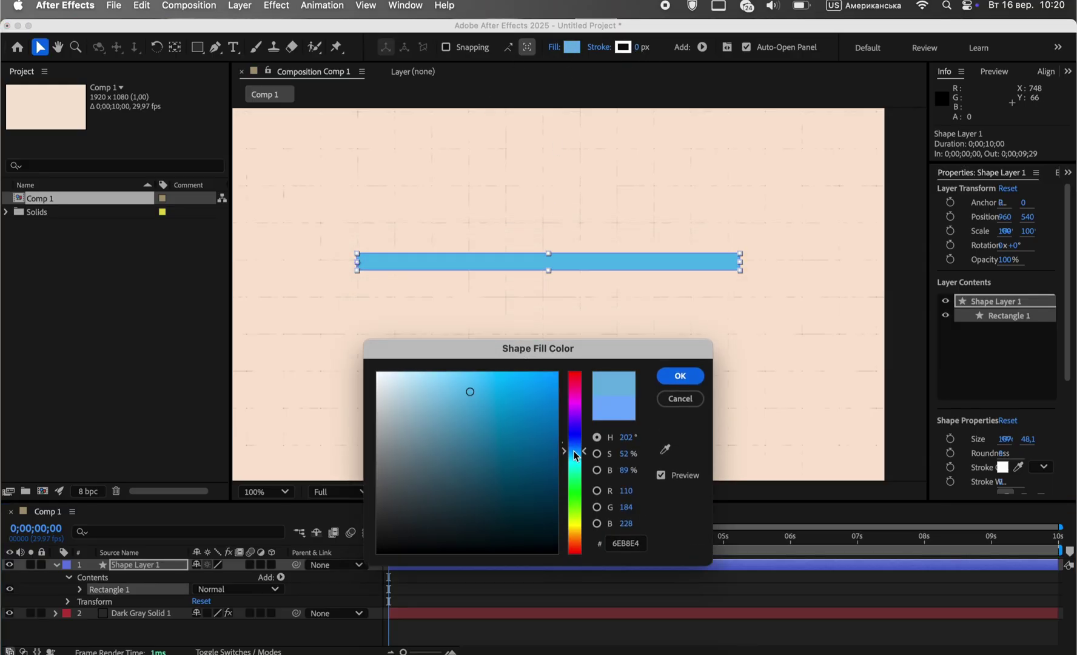
mouse_move(453, 388)
left_mouse_down()
mouse_move(441, 379)
mouse_move(493, 385)
mouse_move(467, 385)
mouse_move(467, 402)
mouse_move(460, 391)
left_mouse_up()
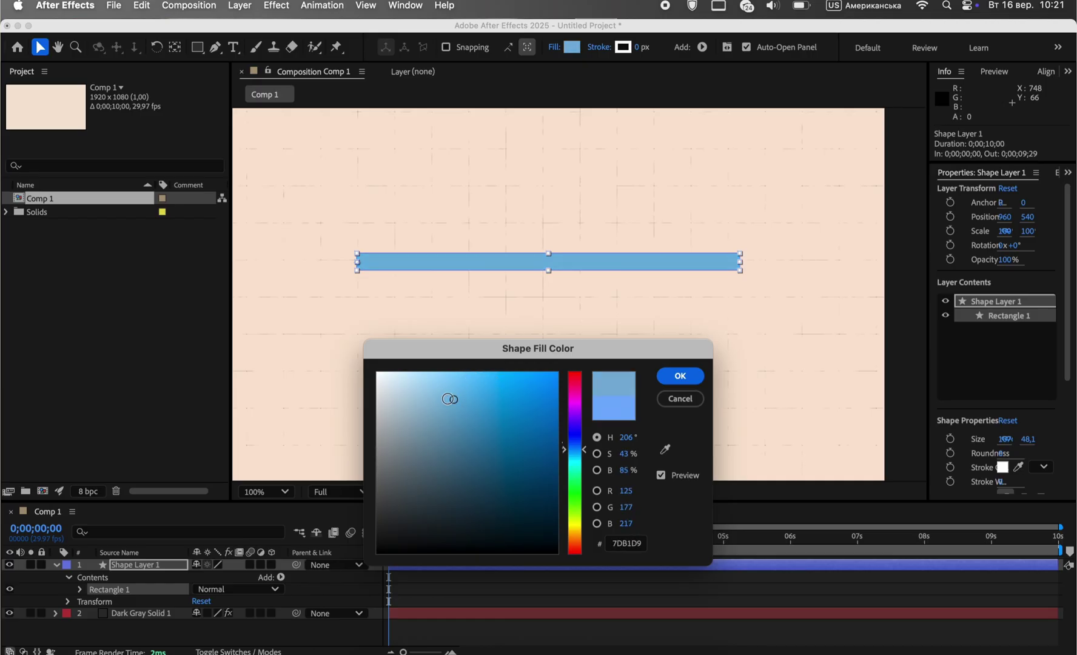
left_click(666, 382)
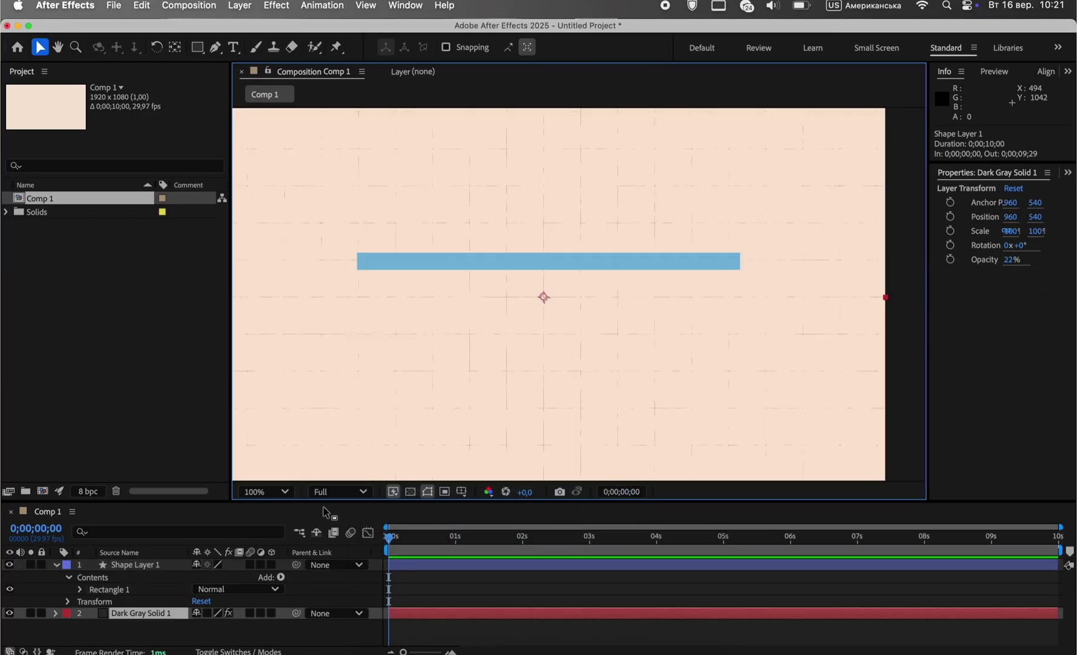
Step: Move the bar's anchor point to the middle of its left edge
left_click(432, 561)
left_click(174, 47)
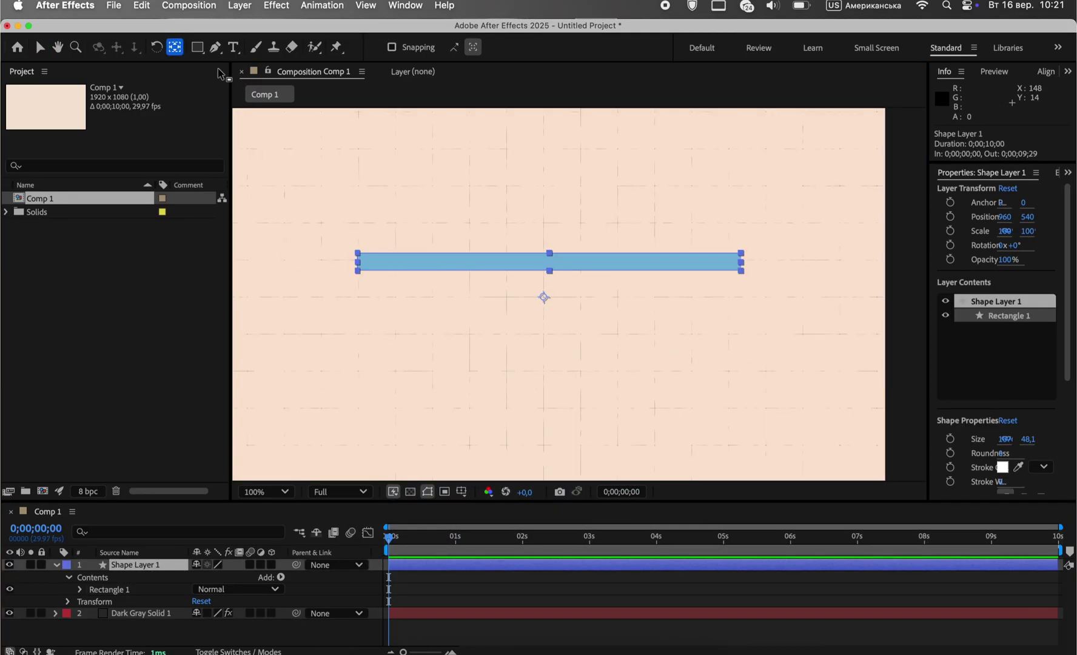
left_click_drag(543, 297, 359, 265)
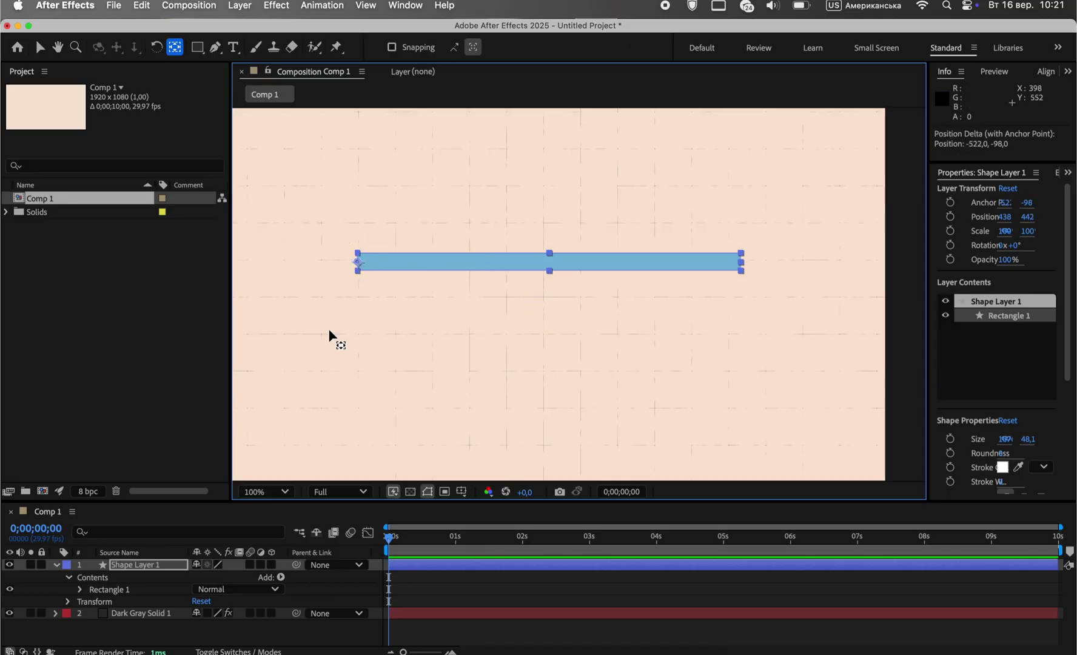
scroll(329, 335, "down", 2)
scroll(322, 327, "up", 1)
left_click_drag(365, 311, 410, 302)
scroll(466, 302, "up", 1)
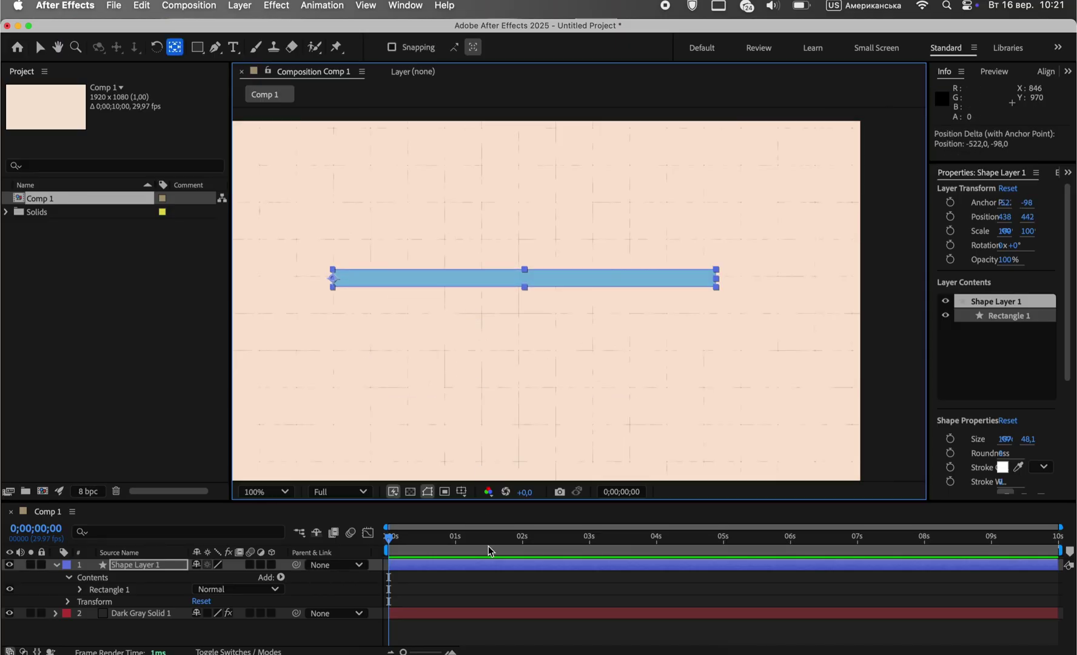
left_click(40, 47)
Step: Animate the bar's horizontal scale from 0% at 0 s to 100% at 1 s and preview the growth
left_click(455, 542)
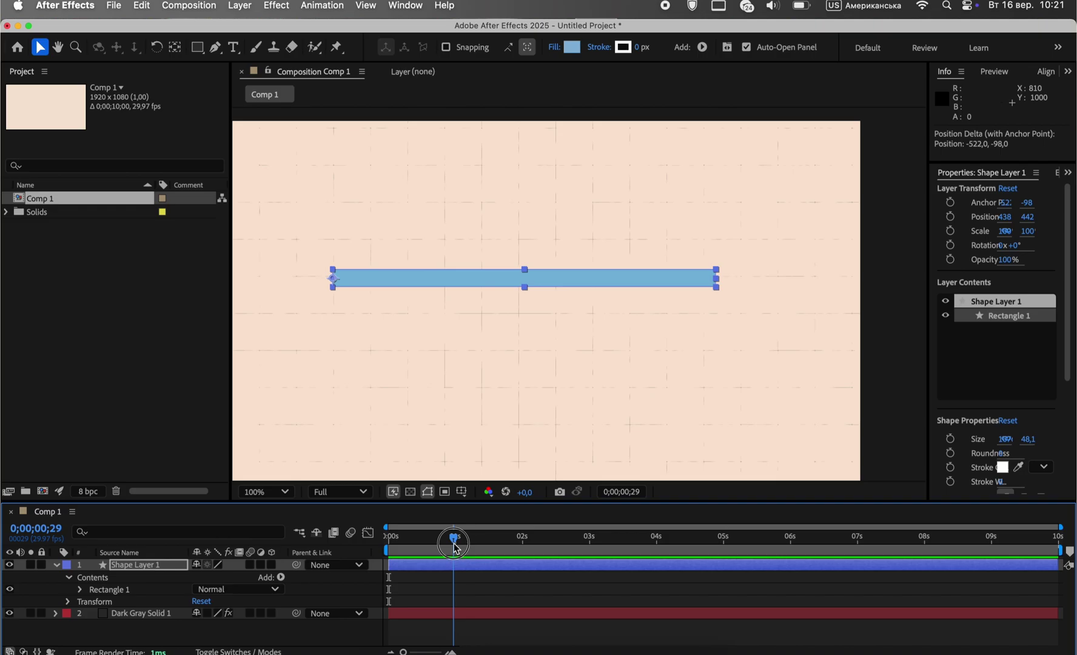
left_click(79, 589)
scroll(120, 604, "down", 2)
left_click(68, 628)
scroll(122, 609, "down", 3)
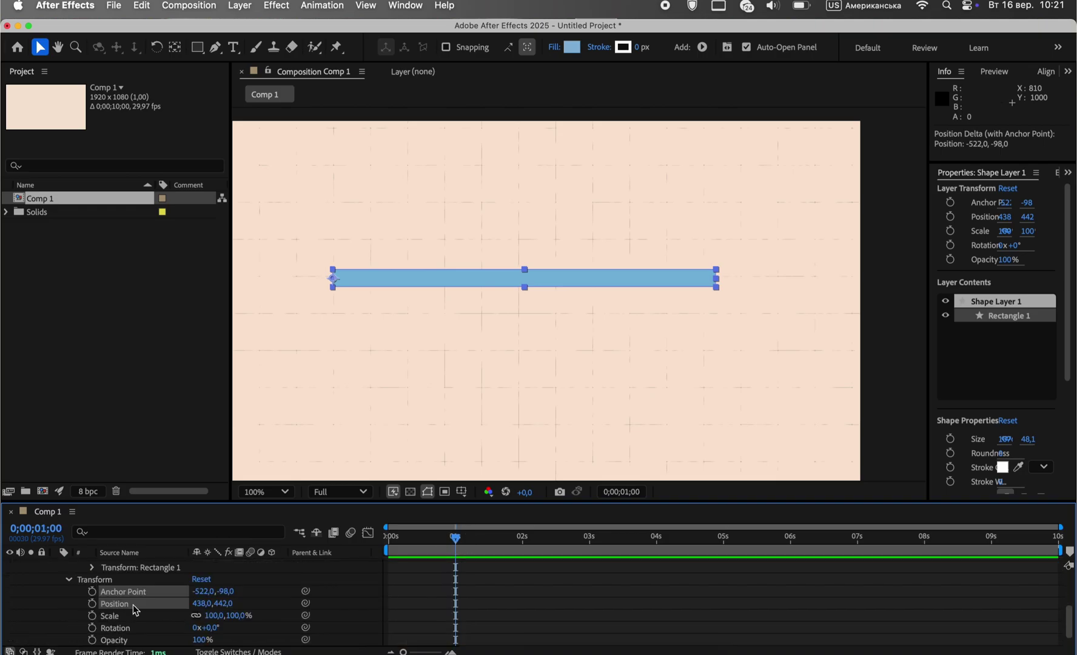
left_click(92, 604)
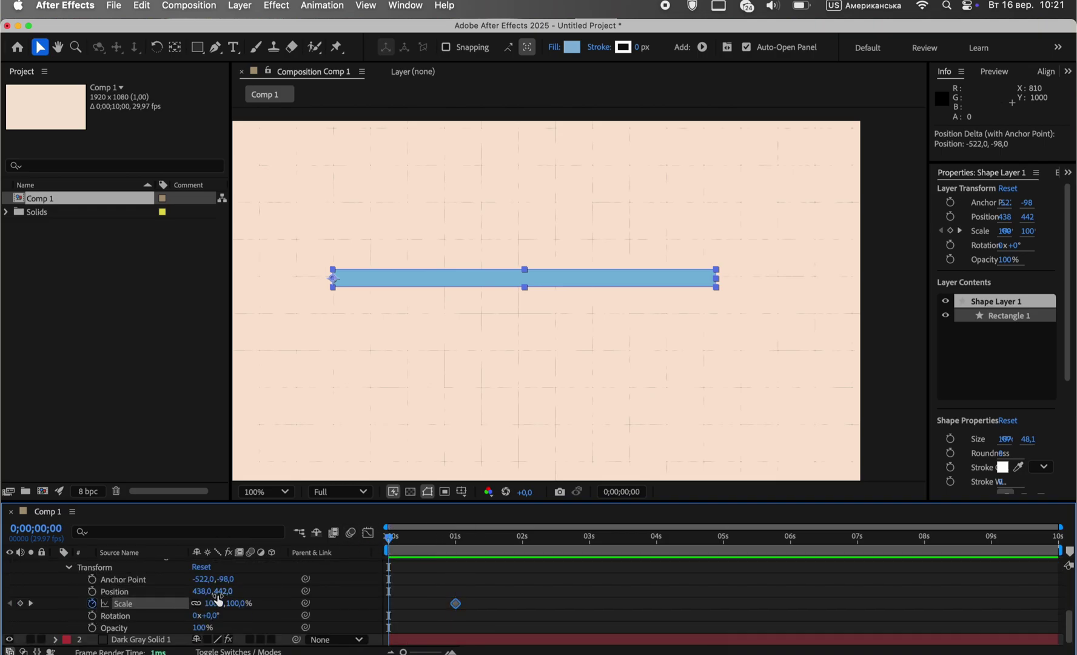
key("Return")
key("space")
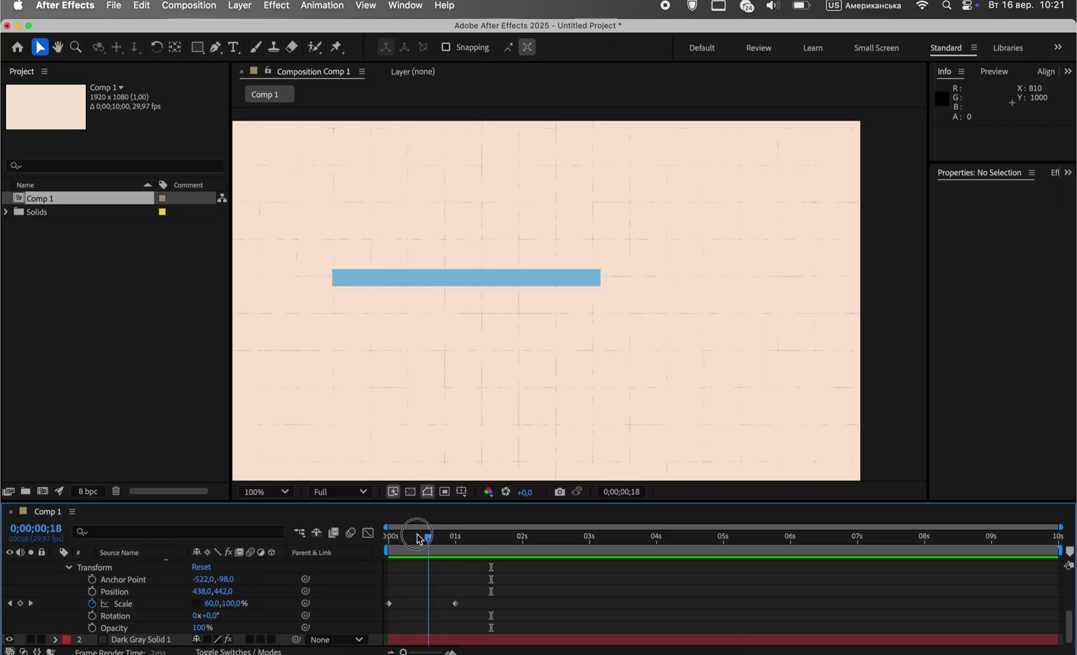
key("space")
Step: Apply Easy Ease to both of the bar's scale keyframes
left_click_drag(506, 589, 362, 608)
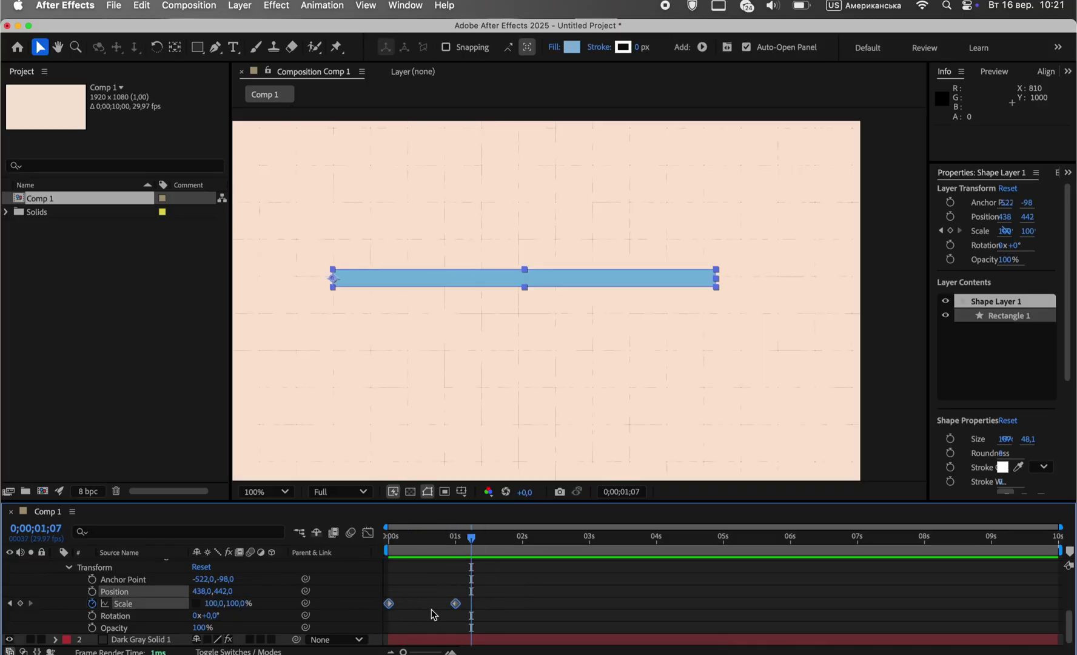
right_click(453, 598)
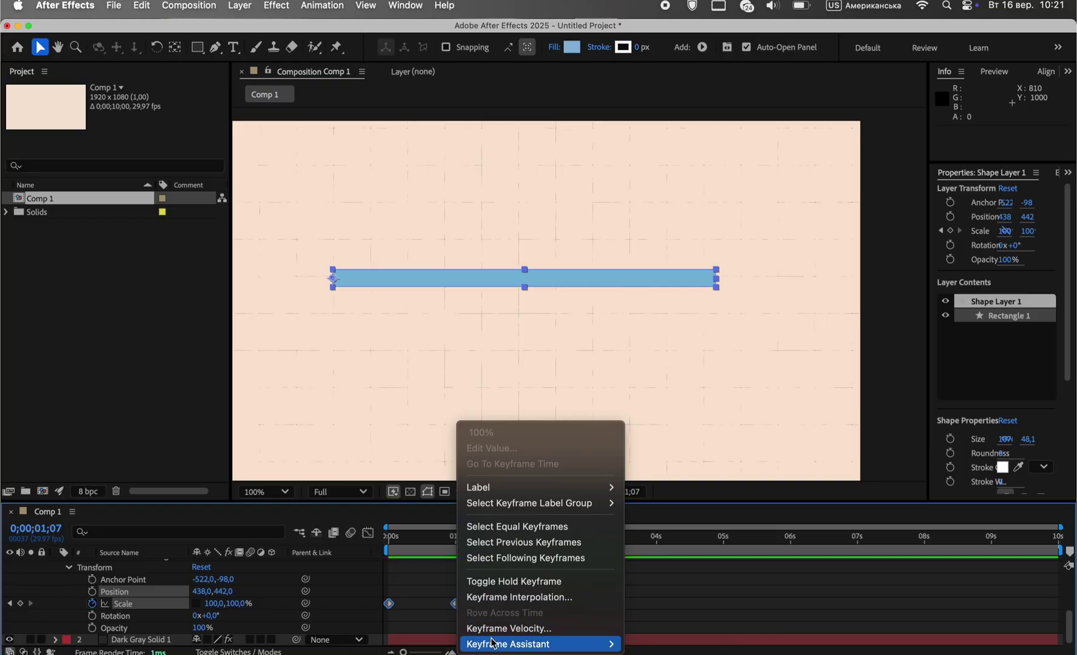
mouse_move(534, 643)
left_click(682, 556)
Step: Reshape the scale animation's speed graph into a sharp early peak with a long slowdown, and preview the motion
left_click(369, 532)
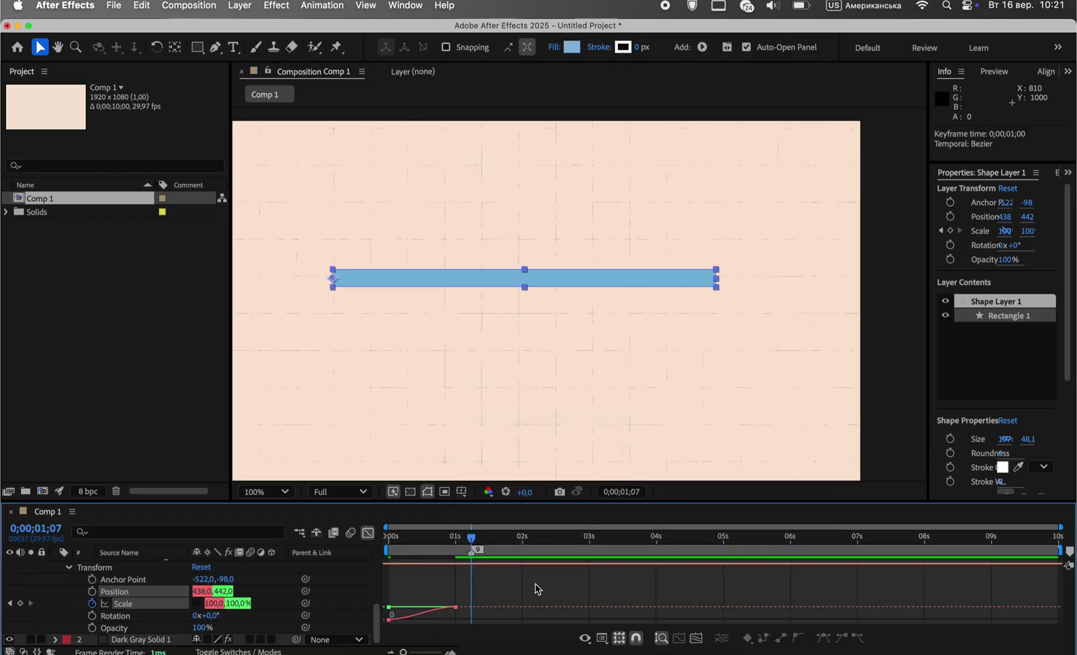
left_click(504, 638)
left_click(548, 528)
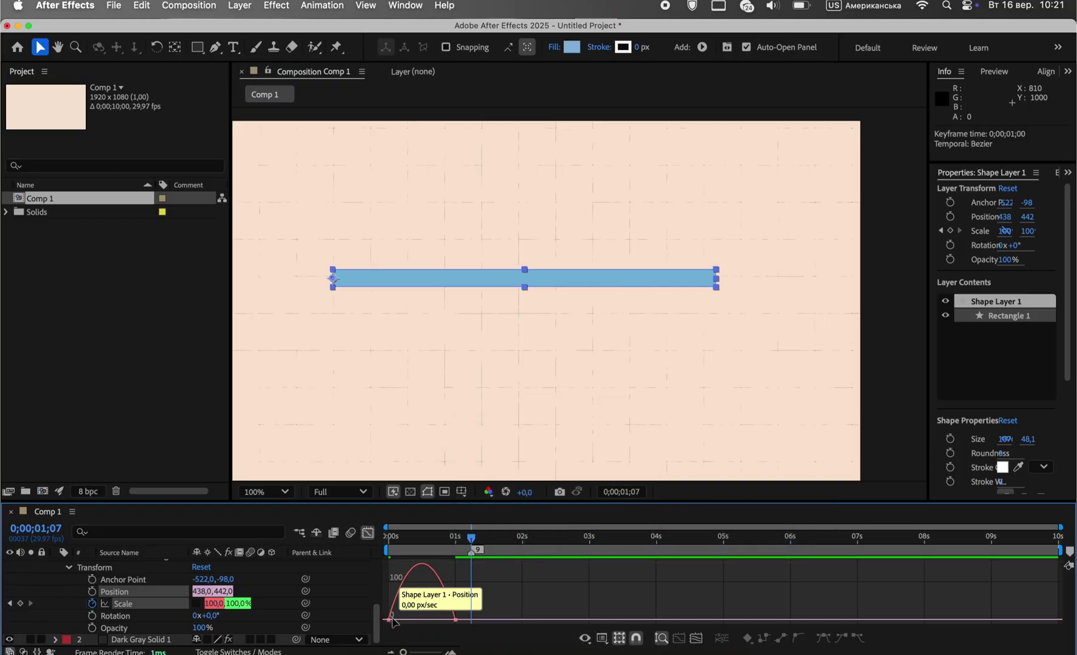
left_click_drag(408, 623, 395, 621)
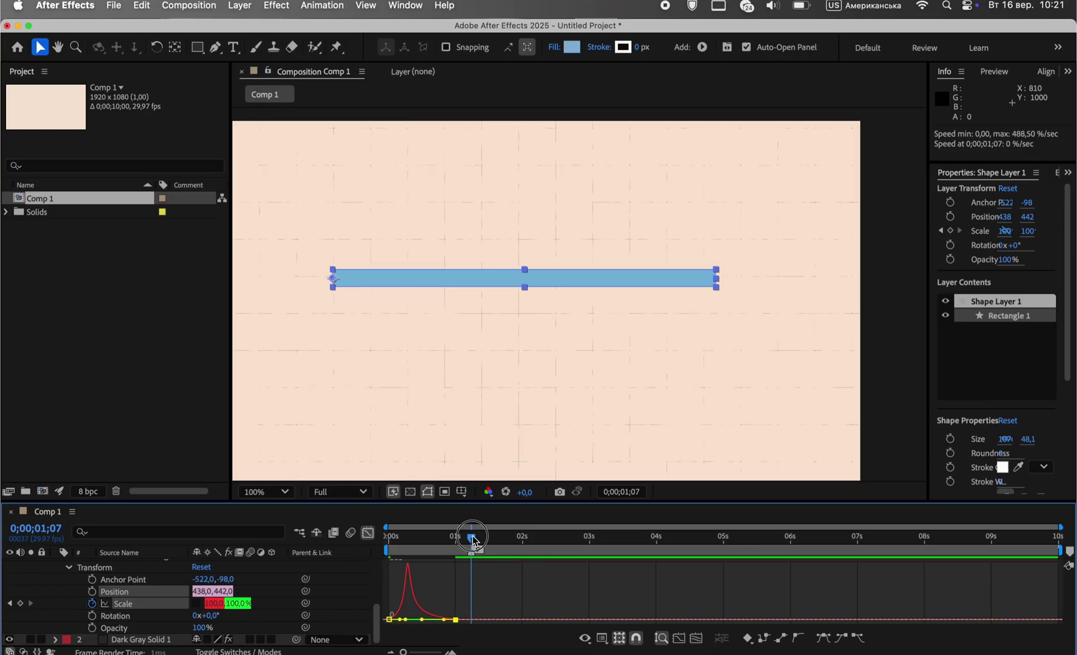
key("space")
key("space")
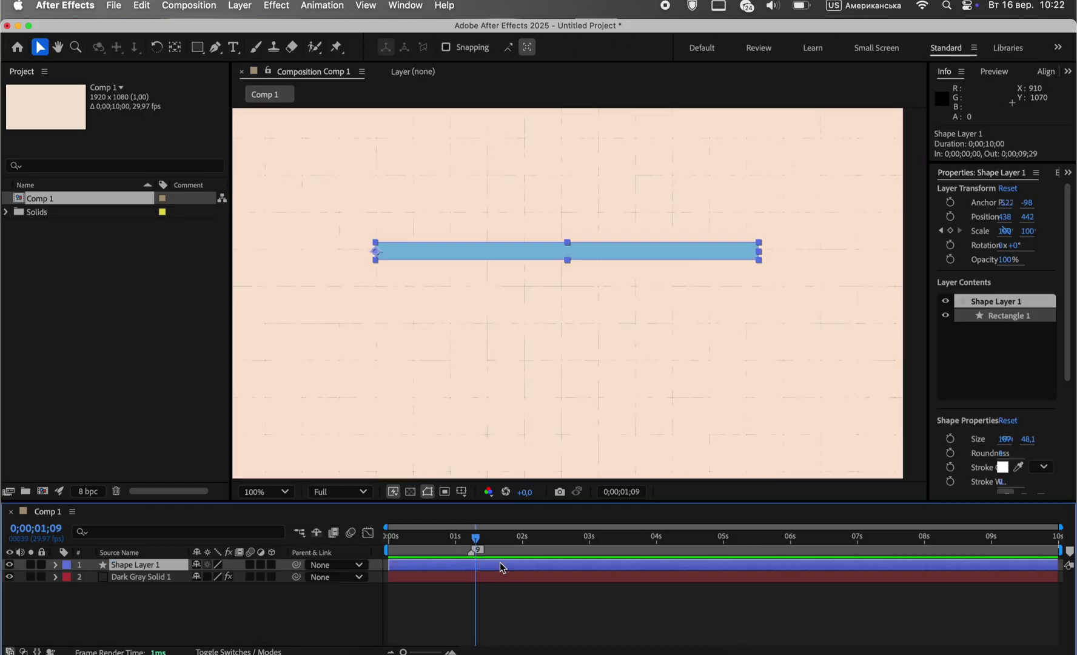
Step: Pre-compose the bar's Shape Layer 1 into a new composition named Line 1, moving all attributes into it
left_click(500, 564)
right_click(500, 563)
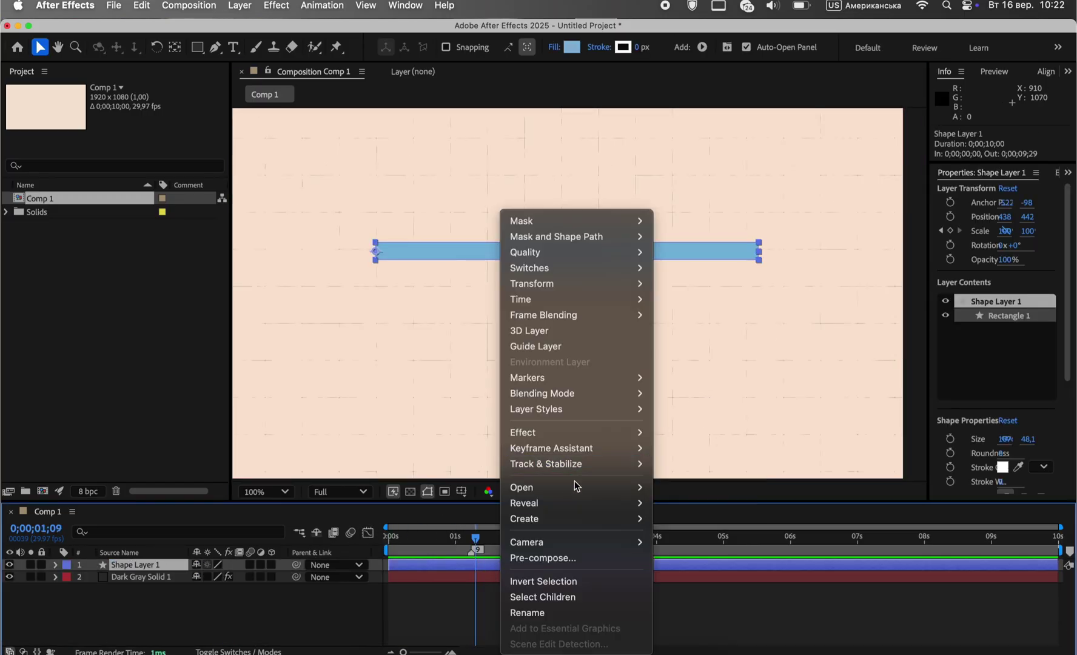
left_click(557, 553)
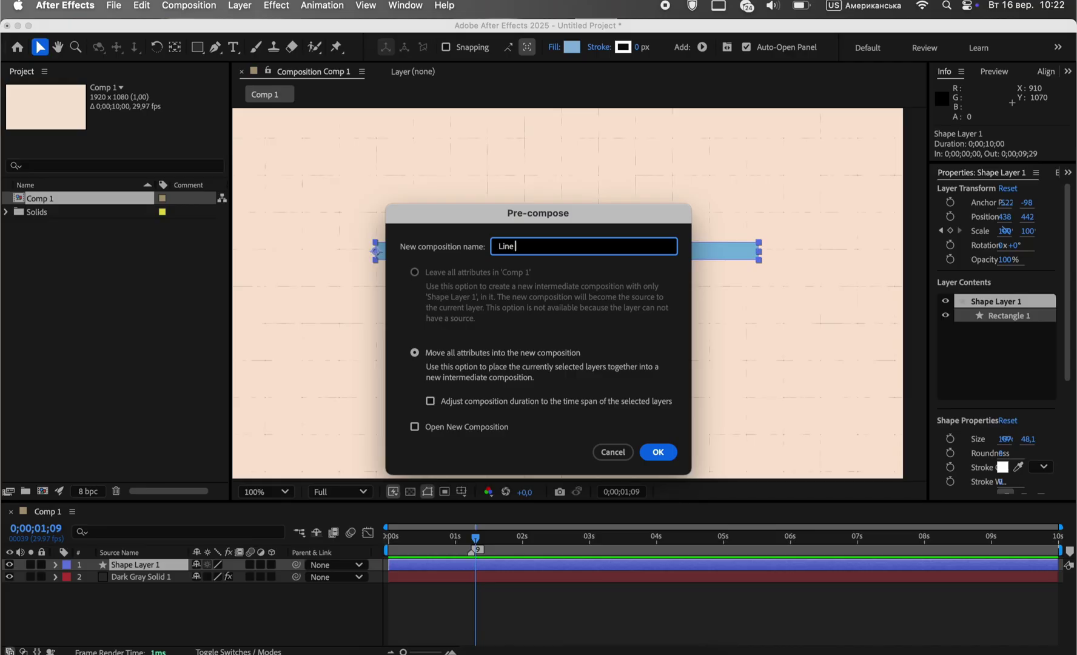
left_click(672, 459)
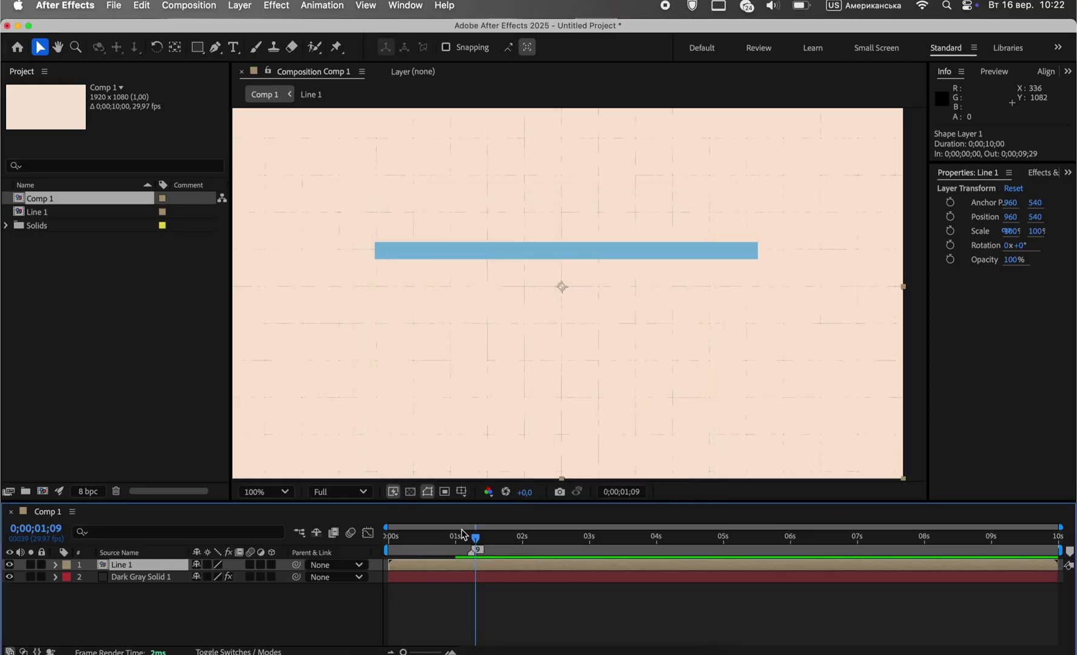
Step: Duplicate the Line 1 bar twice and place the copies beneath the original
key("super+d")
left_click_drag(603, 257, 610, 328)
key("super+d")
Step: Nudge the middle bar vertically to a Y position of 650 so the three bars are evenly spaced
left_click(159, 577)
key("shift+Down")
key("shift+Down")
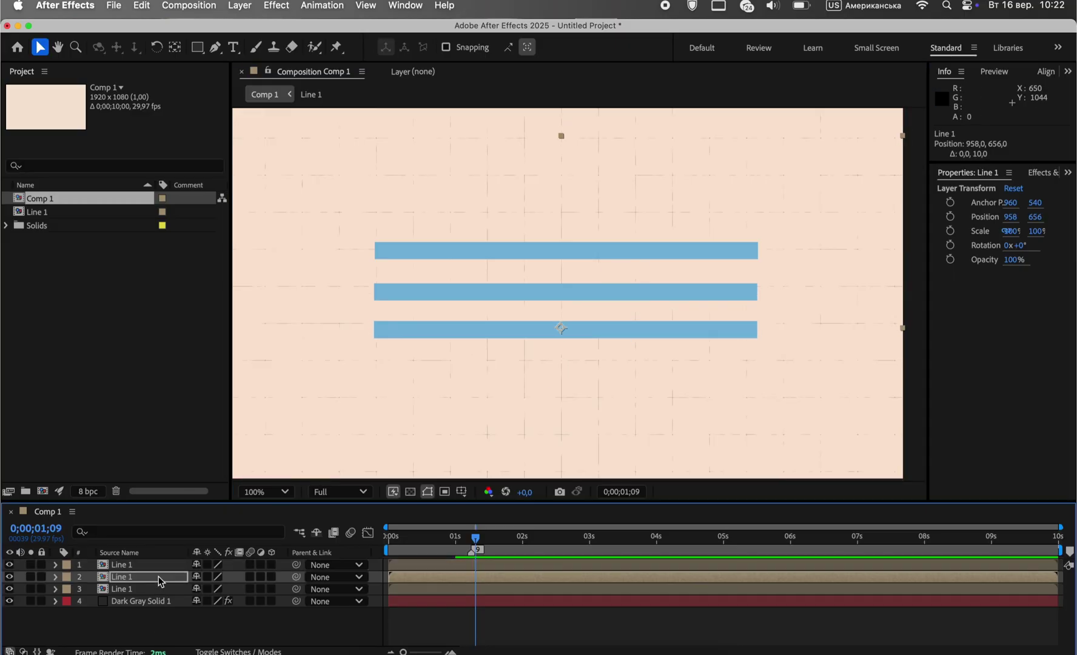
key("shift+Up")
key("Down")
key("Down")
key("Down")
key("Down")
scroll(261, 480, "down", 3)
left_click_drag(312, 434, 408, 315)
scroll(408, 314, "up", 3)
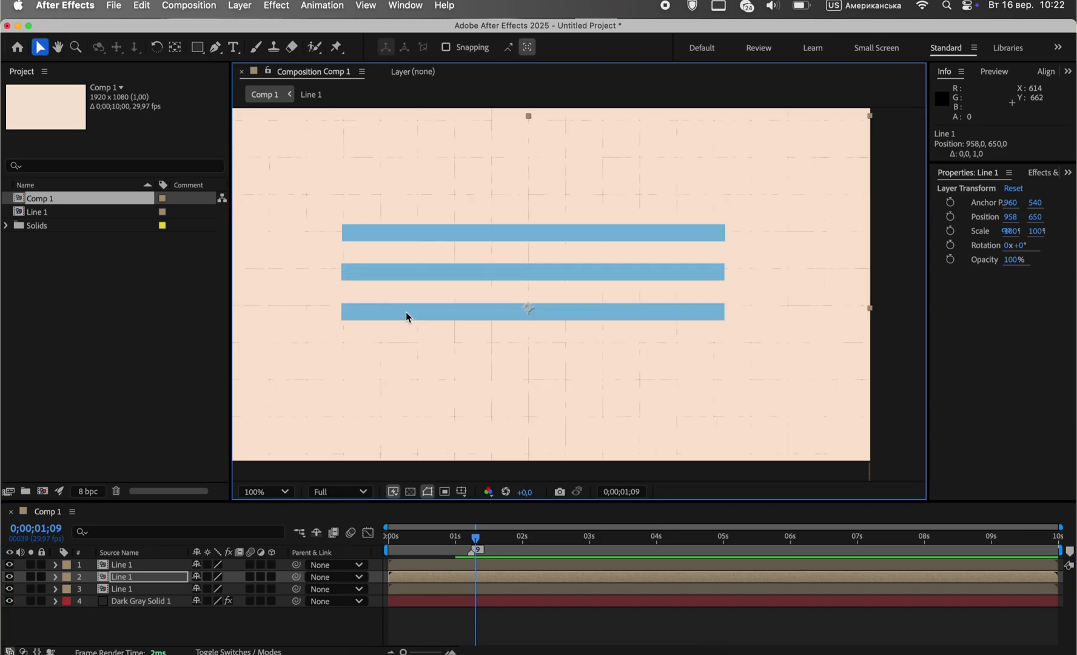
left_click_drag(488, 294, 526, 313)
key("v")
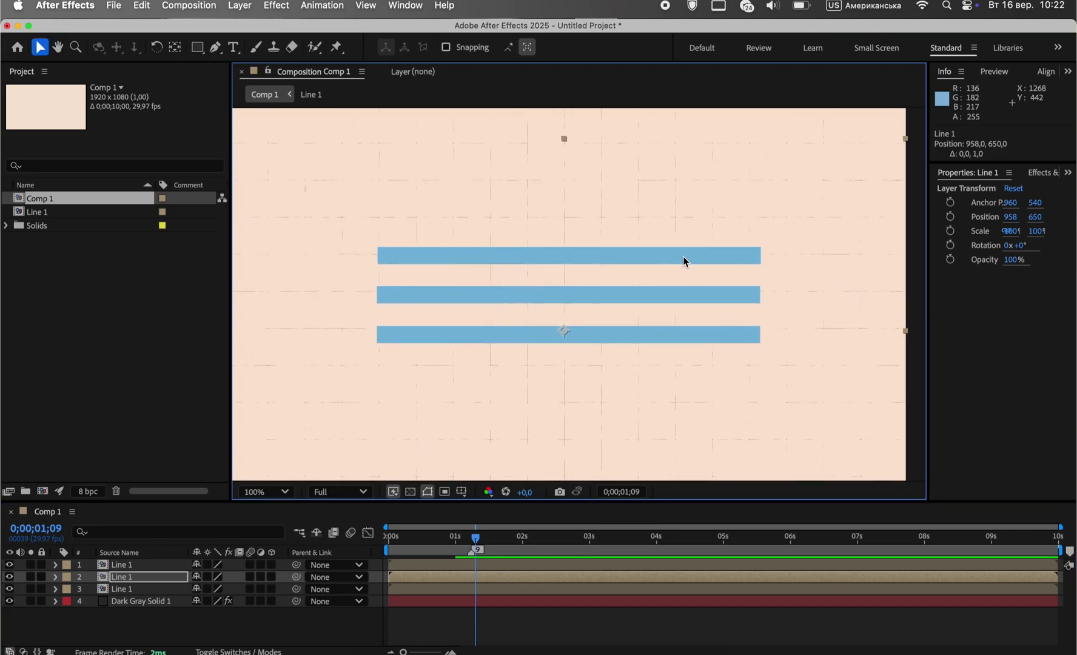
Step: Shorten the middle bar to about 75% and the lowest bar to about 65%, realign their left edges, and preview the animation
left_click_drag(899, 332, 820, 331)
left_click_drag(716, 299, 654, 302)
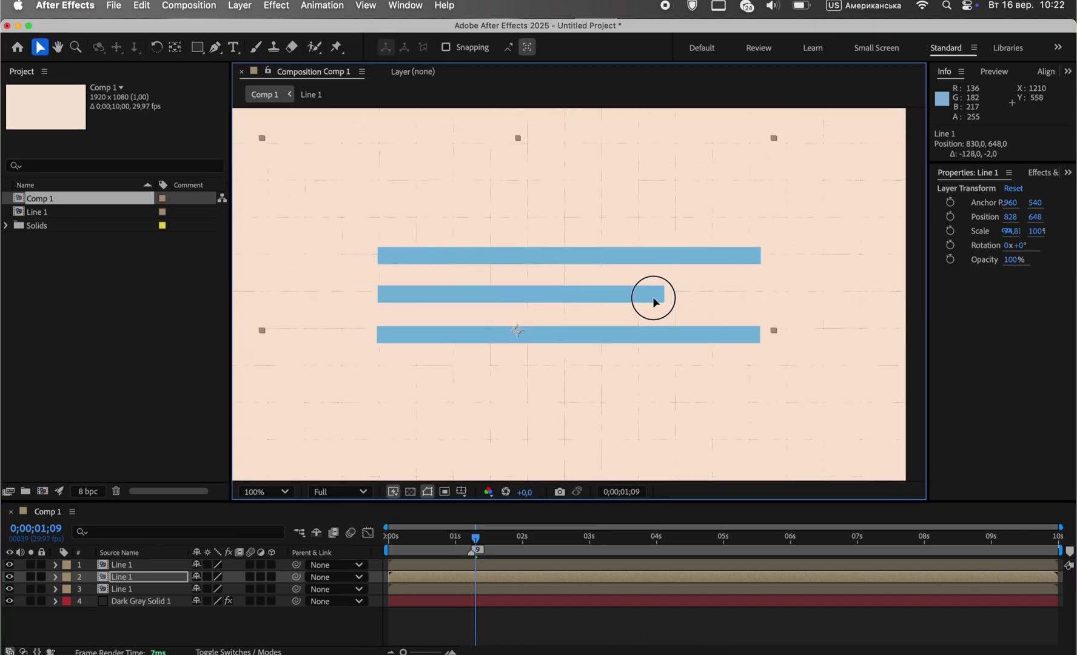
left_click(133, 565)
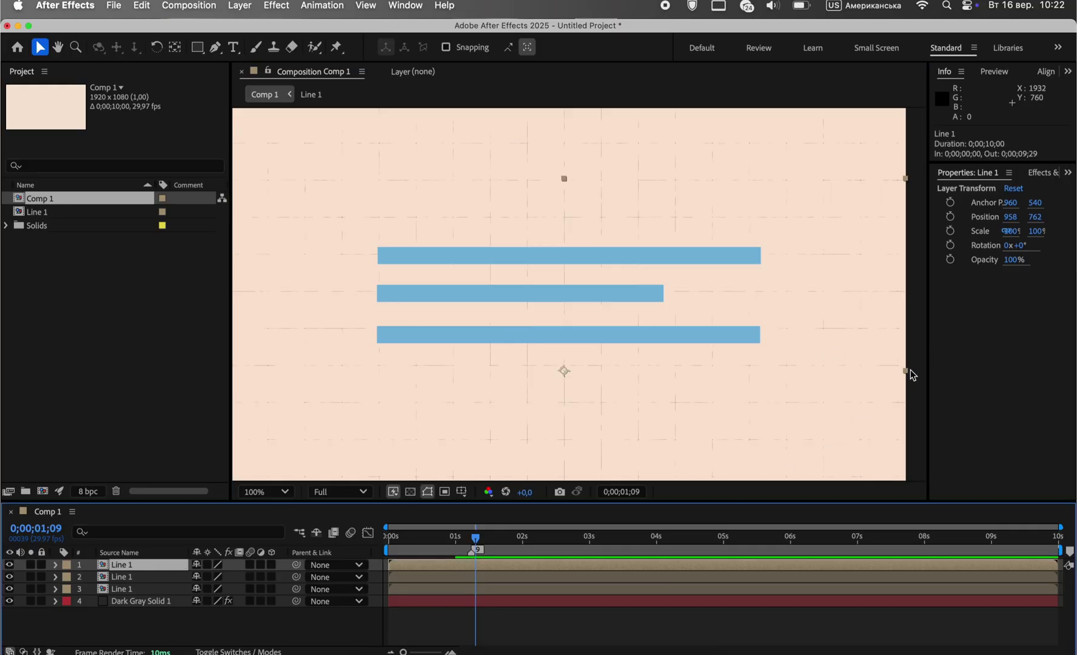
left_click_drag(910, 370, 765, 368)
left_click_drag(672, 341, 608, 338)
key("space")
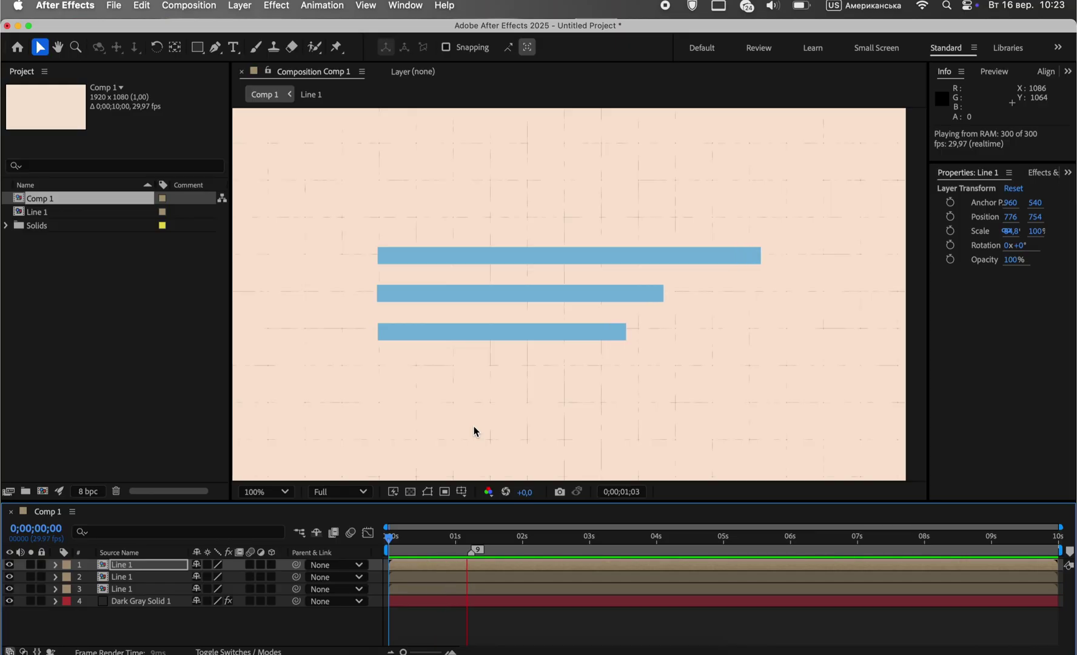
key("space")
Step: Fine-tune the lengths of the two lower bars and shorten the top bar to slightly less than the middle one
left_click(155, 577)
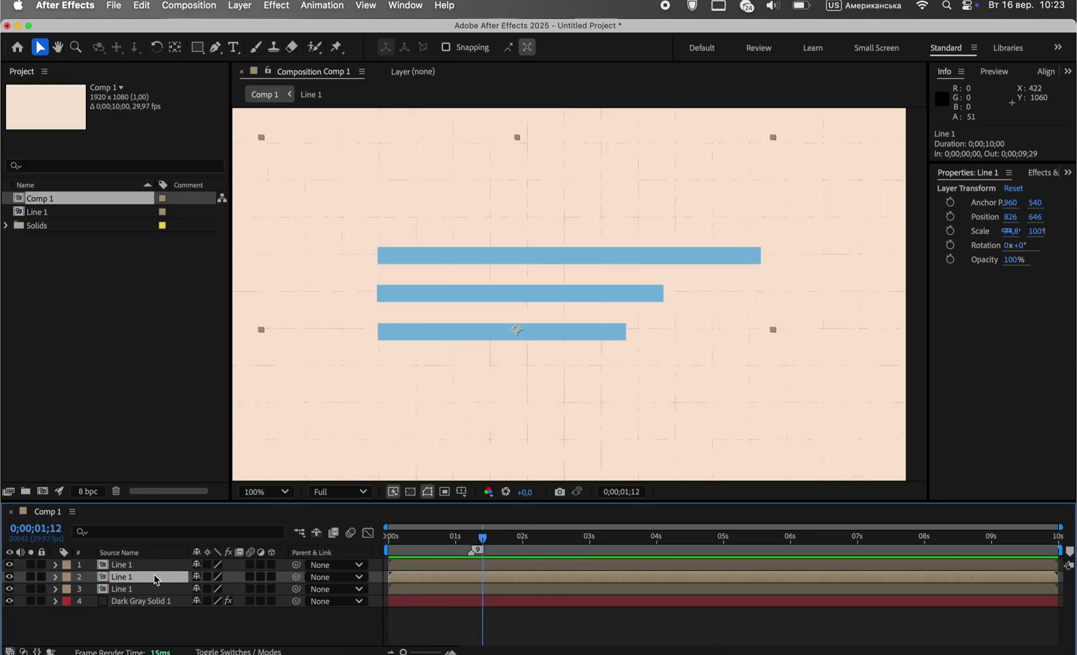
left_click_drag(774, 330, 768, 330)
left_click(140, 566)
mouse_move(718, 366)
left_mouse_down()
mouse_move(738, 366)
mouse_move(712, 367)
left_mouse_up()
left_click(159, 590)
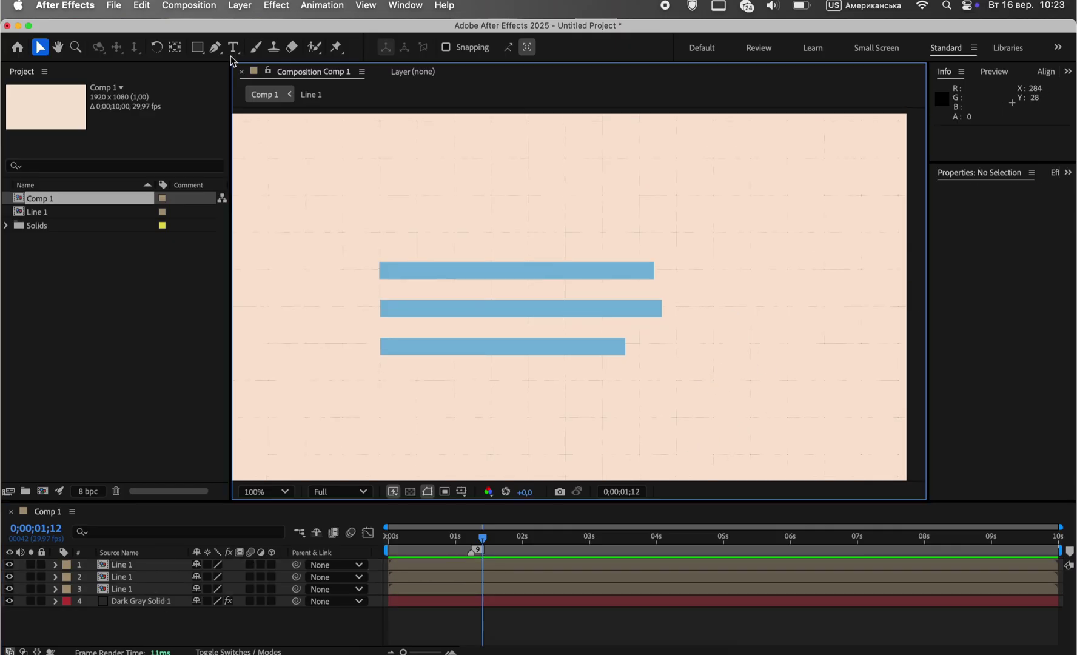
Step: Add the title text "How the U.S. economy changed in the 1930s" above the bars and fill it with black
left_click(233, 47)
left_click(420, 196)
left_click_drag(678, 195, 240, 199)
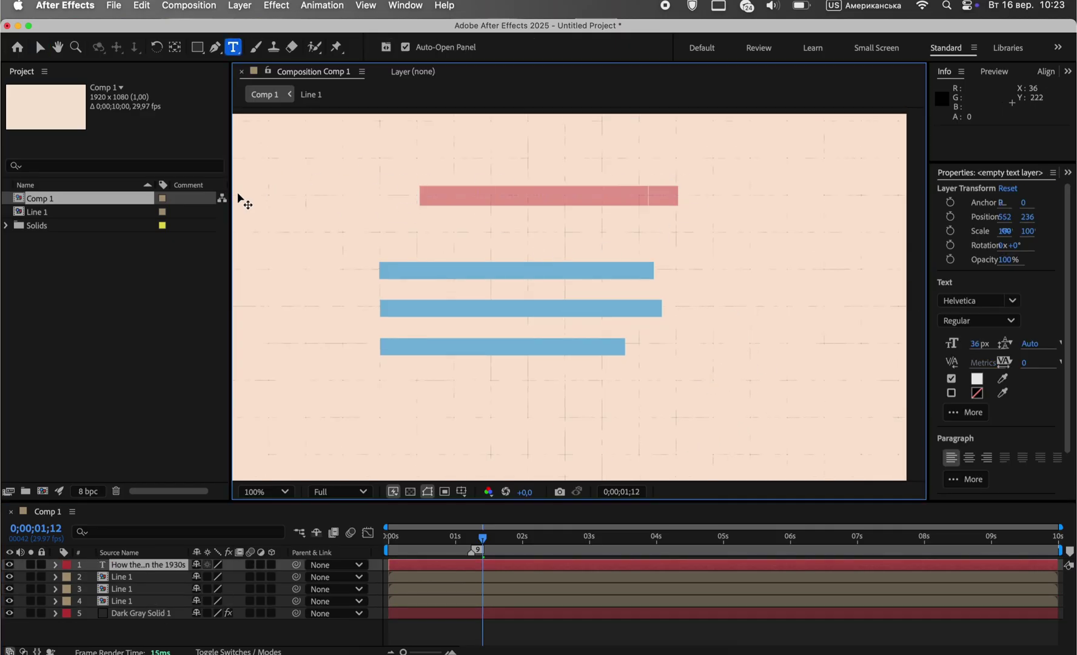
left_click(977, 378)
left_click_drag(481, 354, 558, 440)
left_click(680, 263)
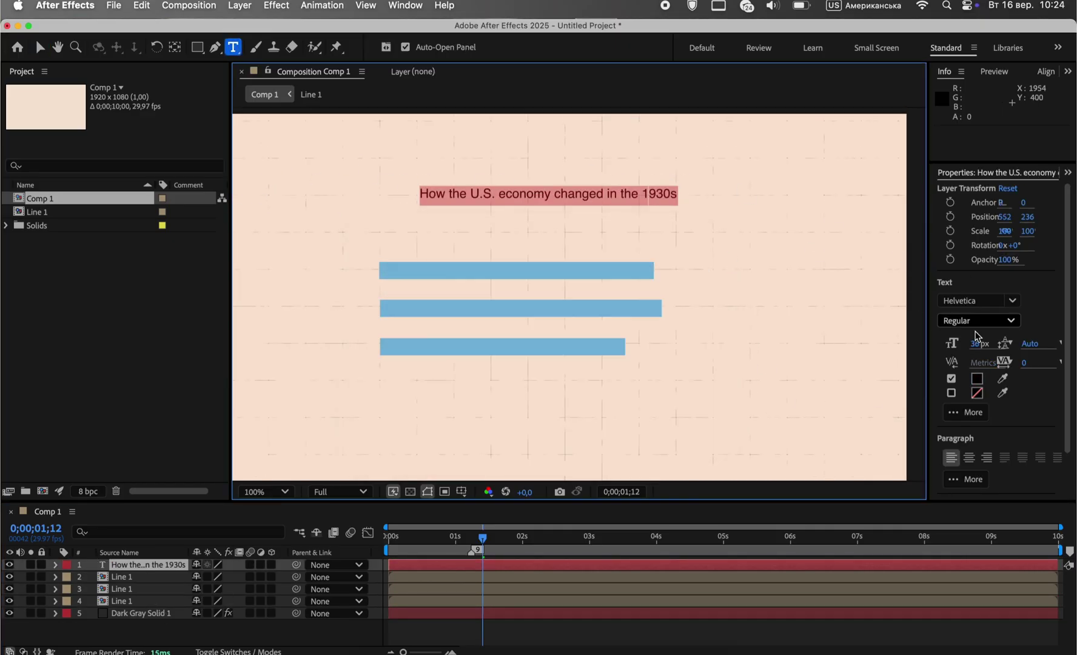
Step: Set the title's font size to 61 px and move it to position 300, 248
left_click_drag(977, 344, 993, 344)
left_click(39, 49)
left_click_drag(557, 191, 580, 202)
Step: Change the title's font to Times New Roman and its style to Bold
left_click(989, 300)
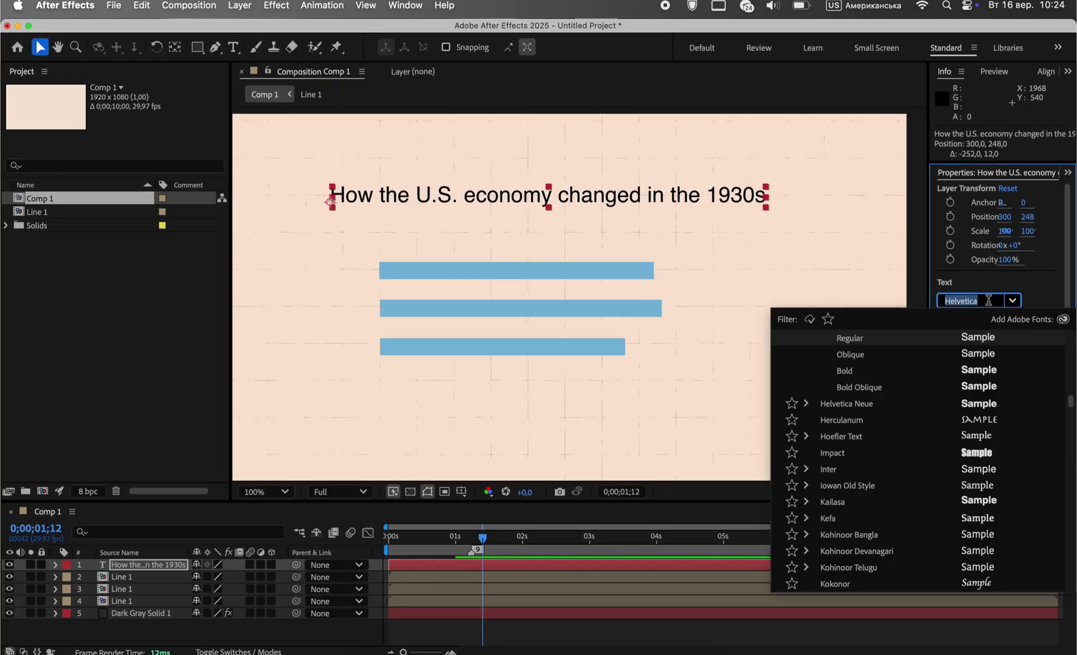
type("Time")
left_click(905, 410)
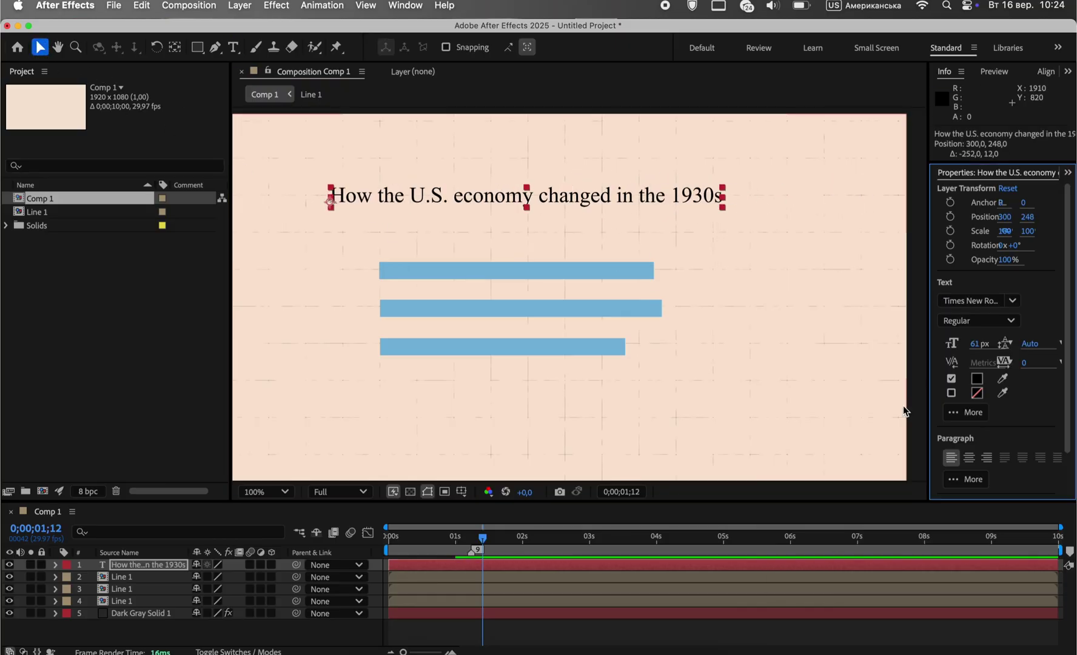
double_click(418, 193)
left_click(979, 320)
left_click(977, 380)
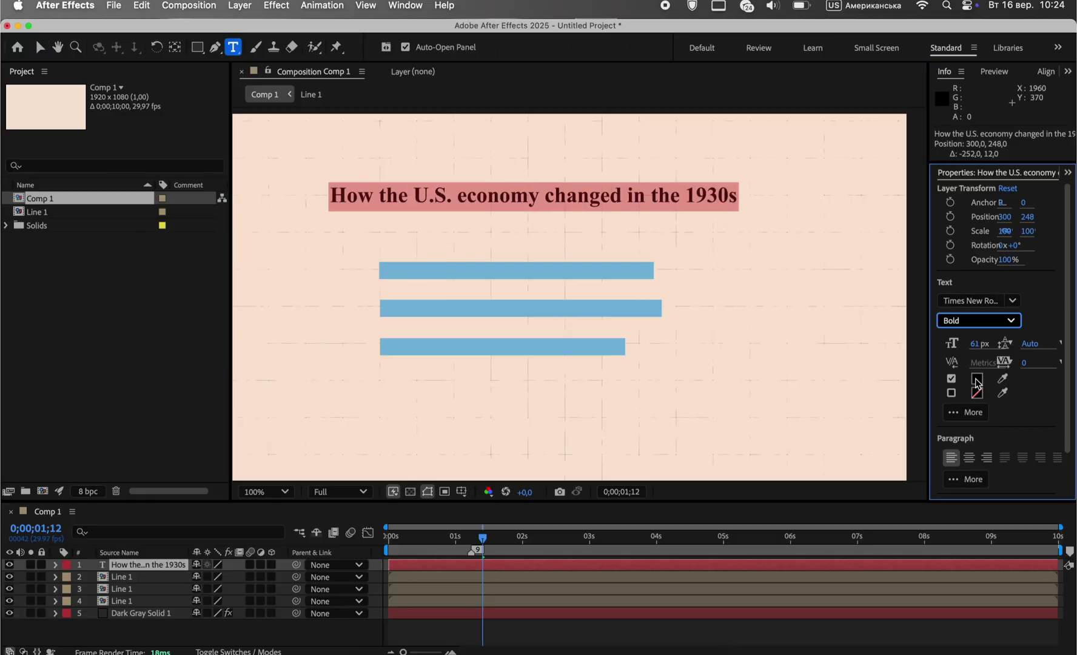
Step: Set the word "economy" in the title to Bold Italic
left_click_drag(457, 195, 536, 201)
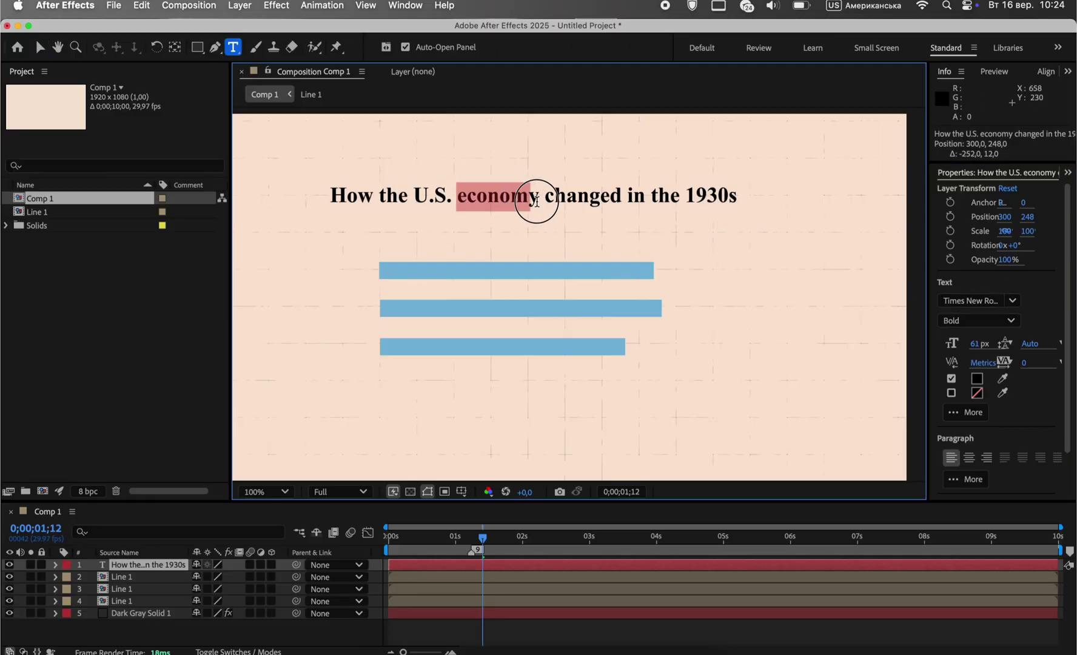
left_click(1001, 318)
left_click(970, 395)
key("Escape")
key("v")
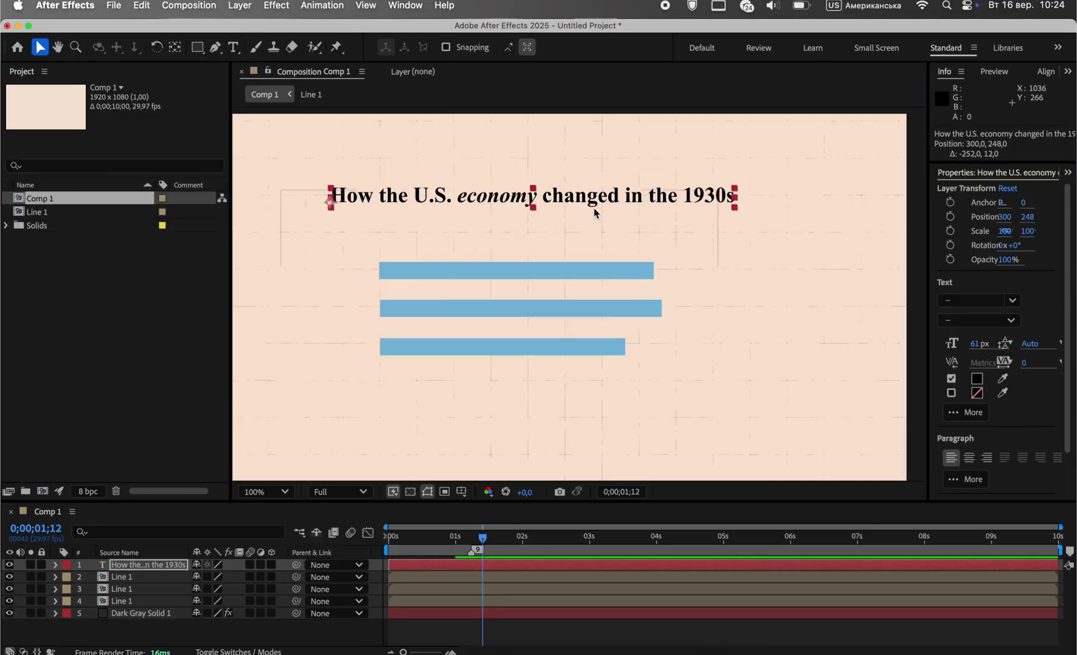
Step: Undo the accidental downward move of the Dark Gray Solid 1 grid layer and deselect it
scroll(596, 213, "down", 2)
left_click(699, 246)
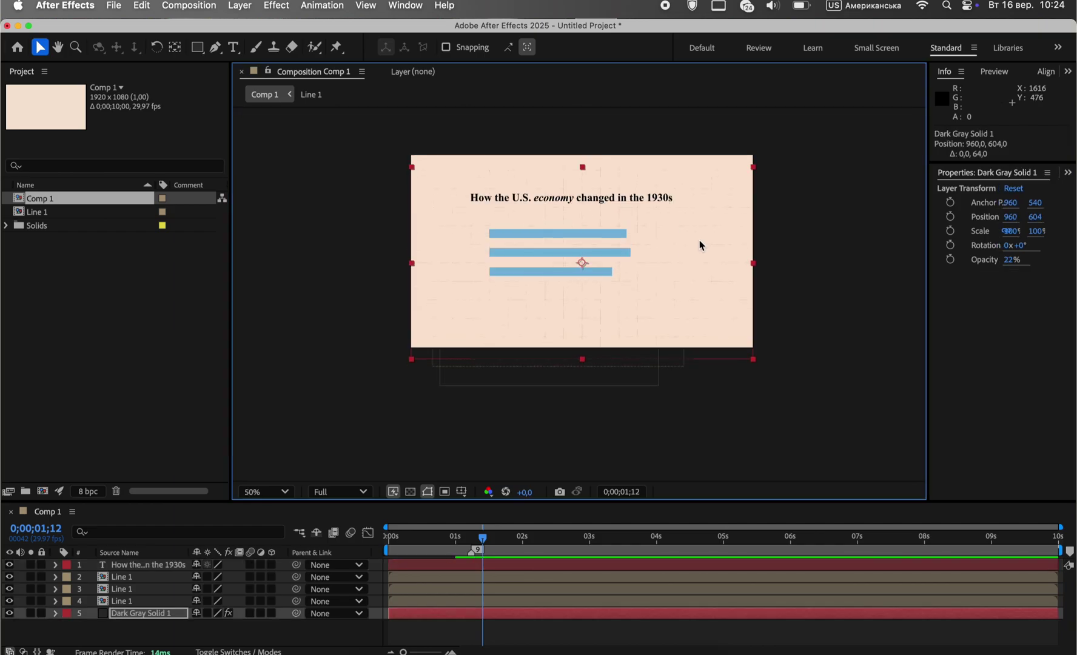
key("super+z")
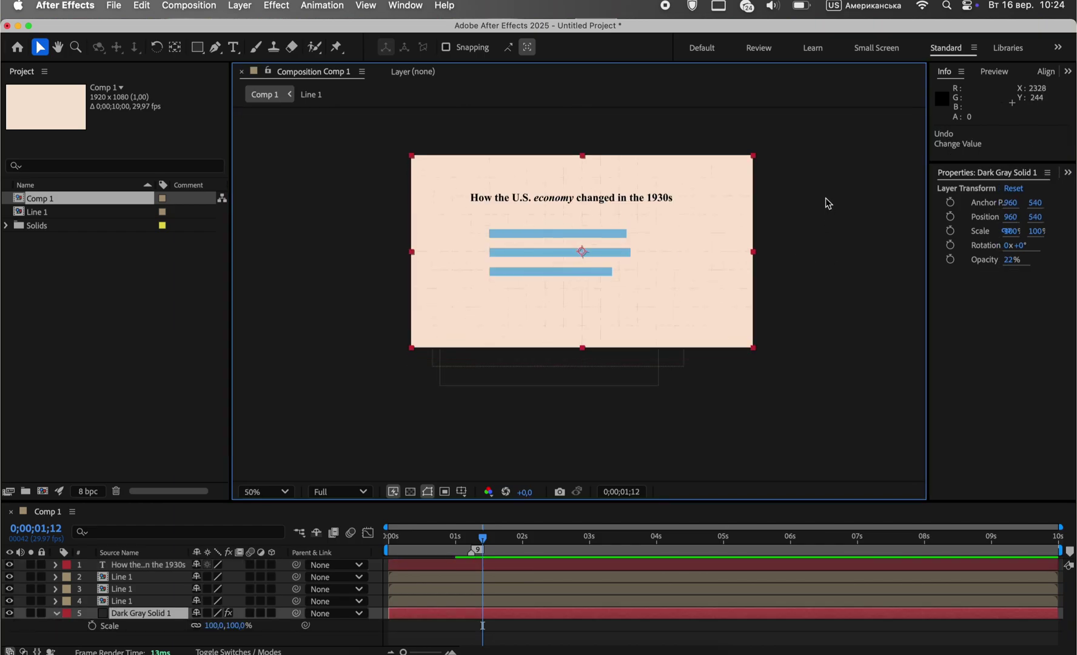
left_click(825, 198)
scroll(604, 234, "up", 2)
scroll(604, 233, "down", 2)
scroll(604, 234, "up", 1)
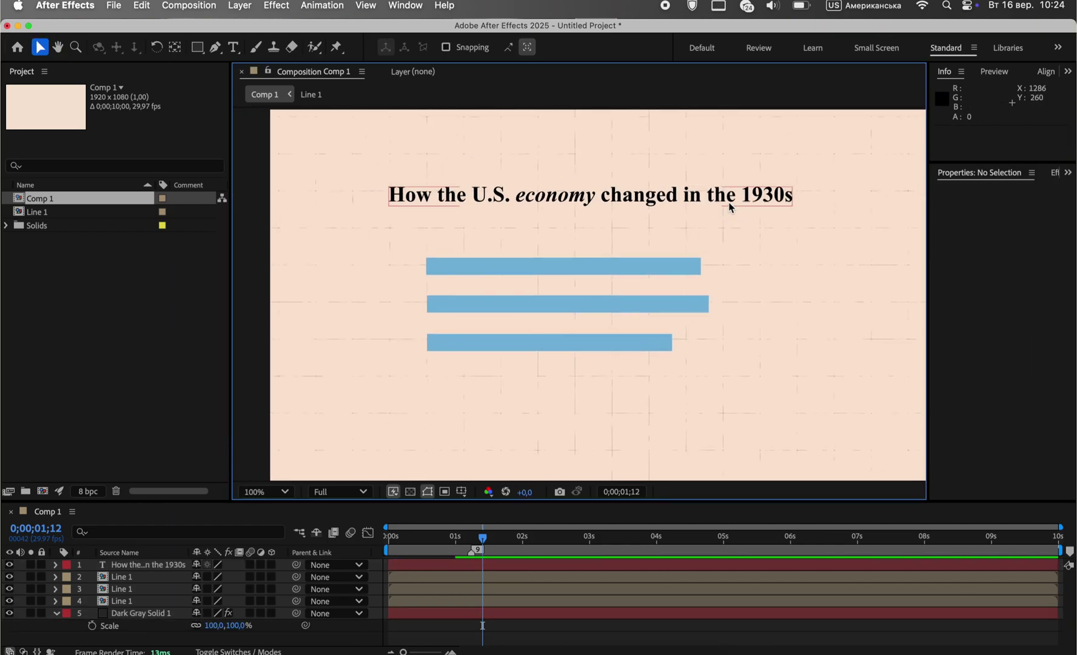
Step: Enlarge the title to 73 px and recenter it above the bars at position 278, 254
double_click(606, 195)
left_click(39, 48)
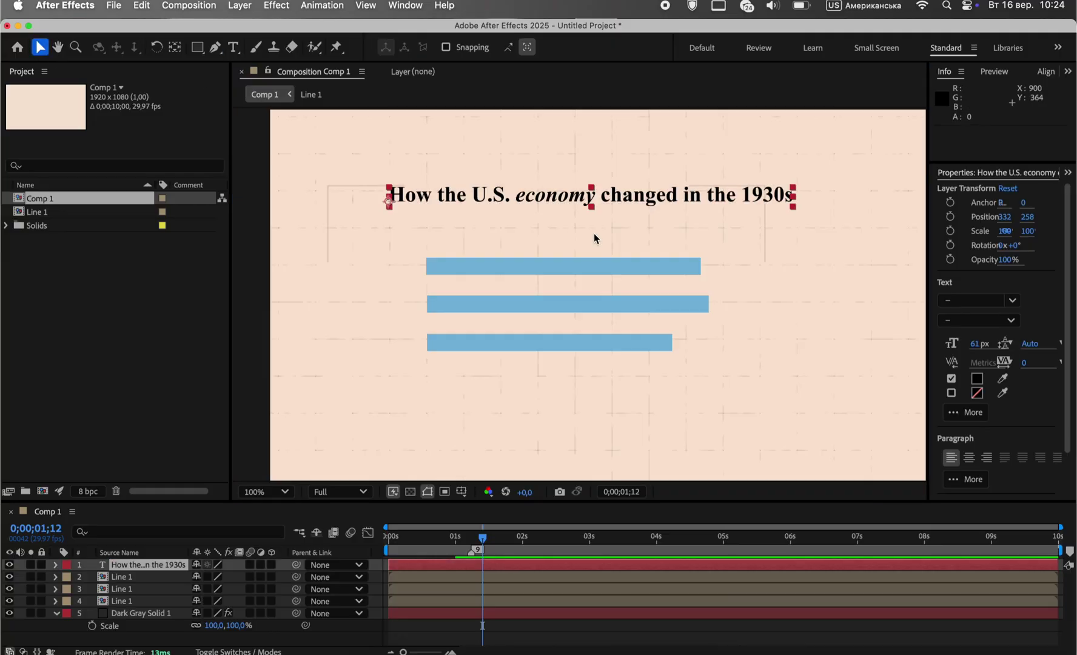
left_click_drag(597, 197, 626, 197)
left_click_drag(978, 344, 996, 343)
left_click_drag(818, 196, 772, 194)
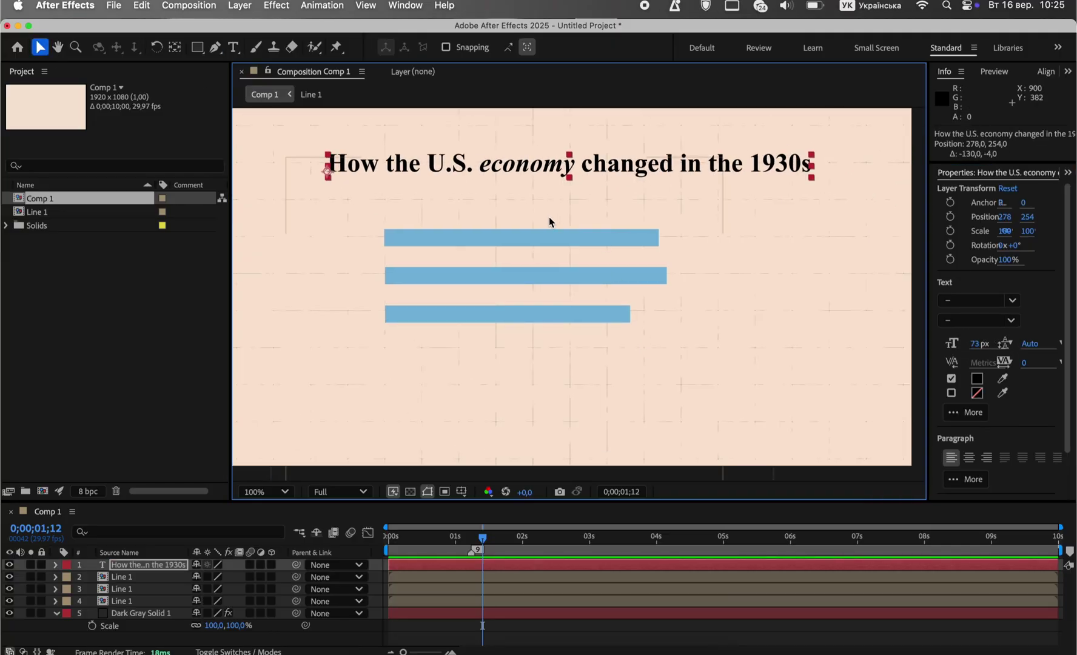
Step: Add 41 px text below the title: "Data based on historical records from the U.S. Bureau of Labor Statistics and Federal Reserve reports covering the Great Depression era."
left_click(234, 48)
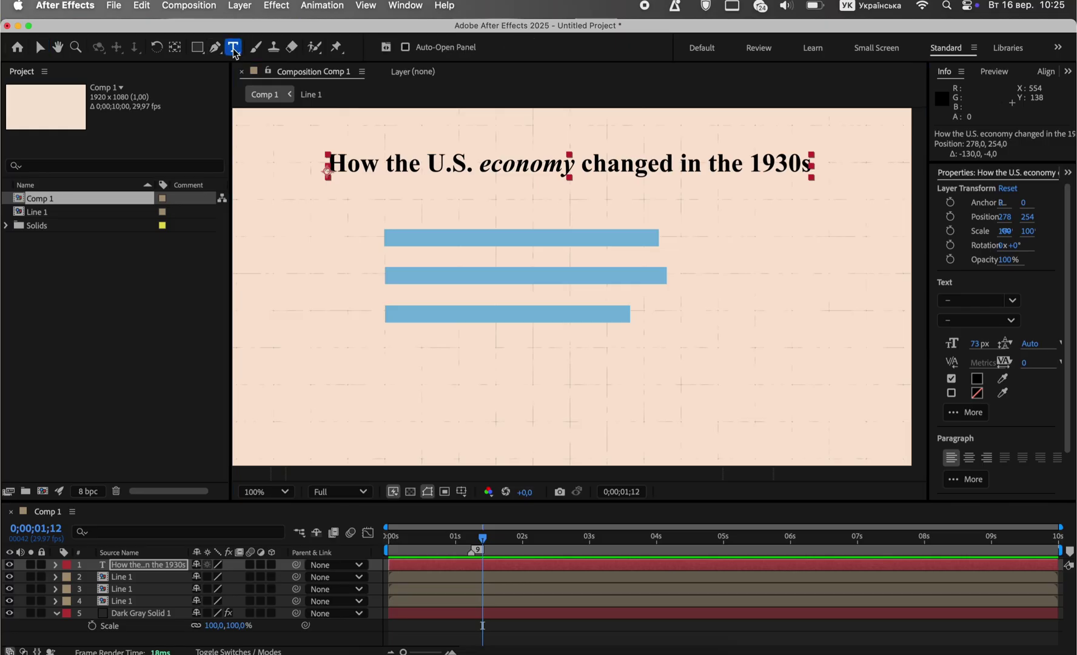
left_click_drag(325, 193, 720, 226)
left_click(976, 345)
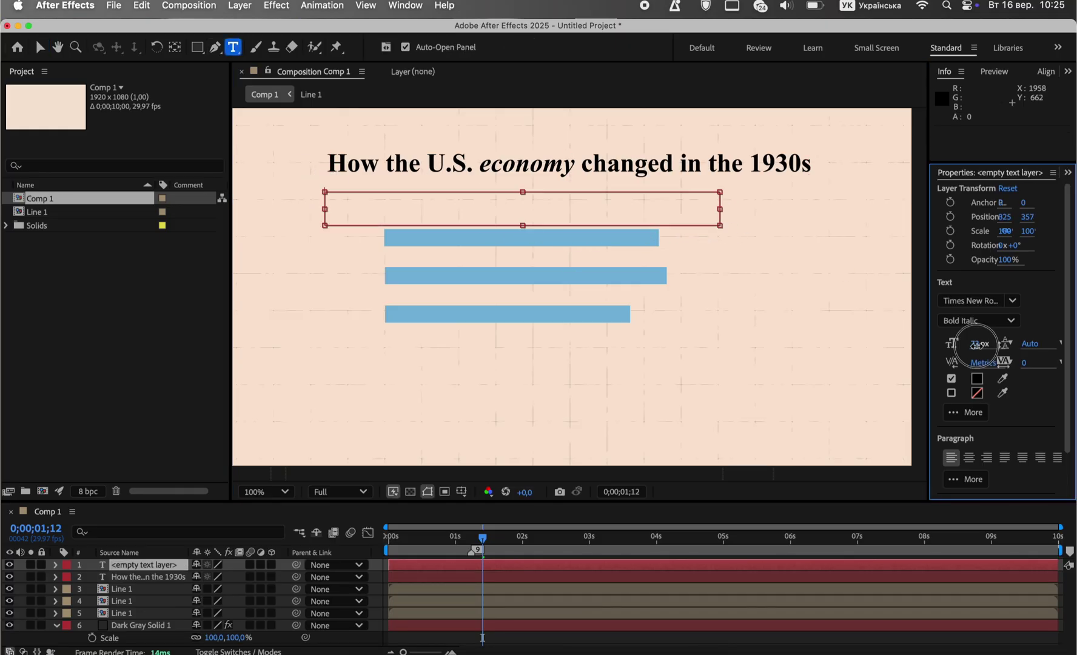
left_click_drag(960, 348, 953, 348)
left_click(471, 205)
type("Data based on historical records from the U.S. Bureau of Labor Statistics and Federal Reserve reports covering the Great Depression era.")
left_click_drag(524, 193, 524, 186)
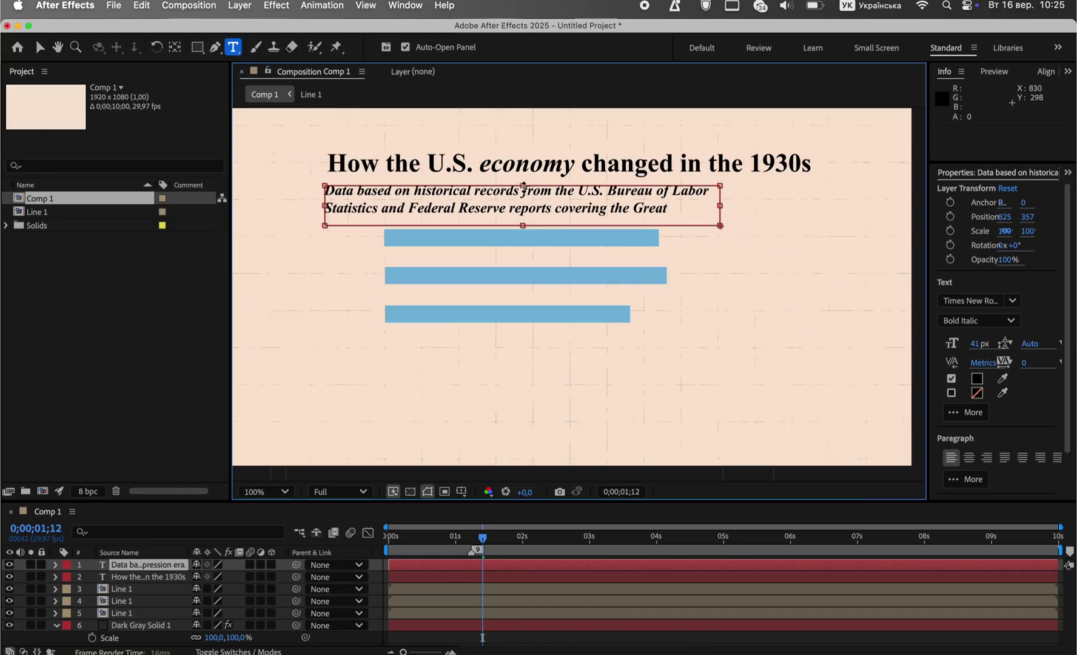
Step: Widen the subtitle's text box to the title's width, center its text, and set the font size to 32 px
left_click_drag(800, 207, 326, 152)
left_click(973, 458)
double_click(170, 571)
left_click_drag(979, 344, 967, 347)
Step: Change the subtitle's font to Helvetica Regular
type("P")
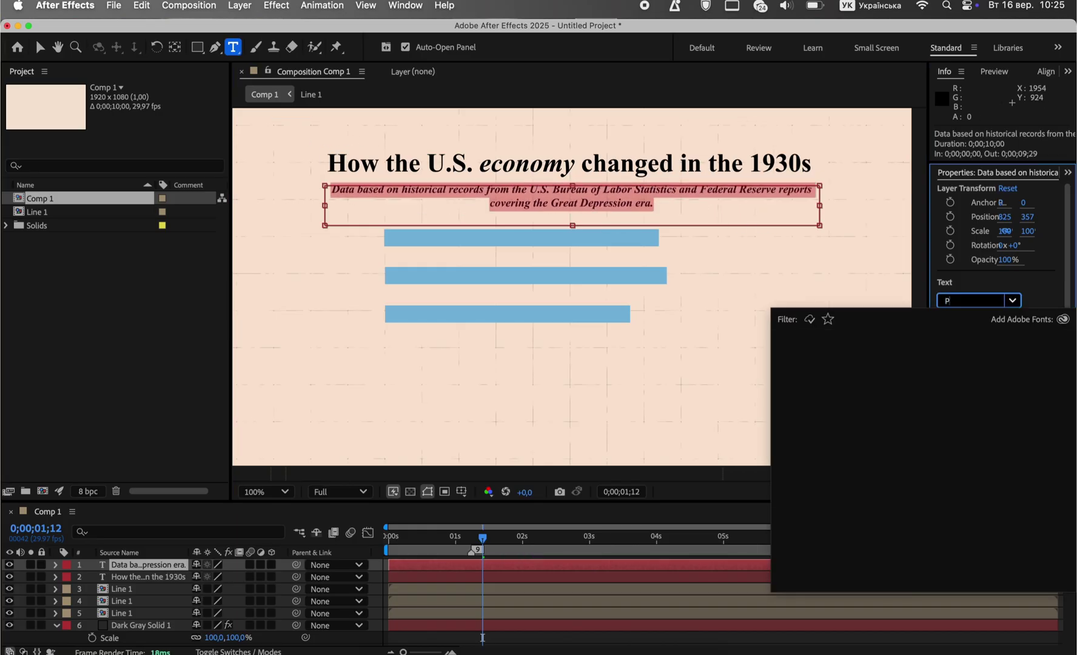
type("удм")
key("BackSpace")
key("BackSpace")
key("BackSpace")
key("BackSpace")
key("ctrl+space")
type("Helv")
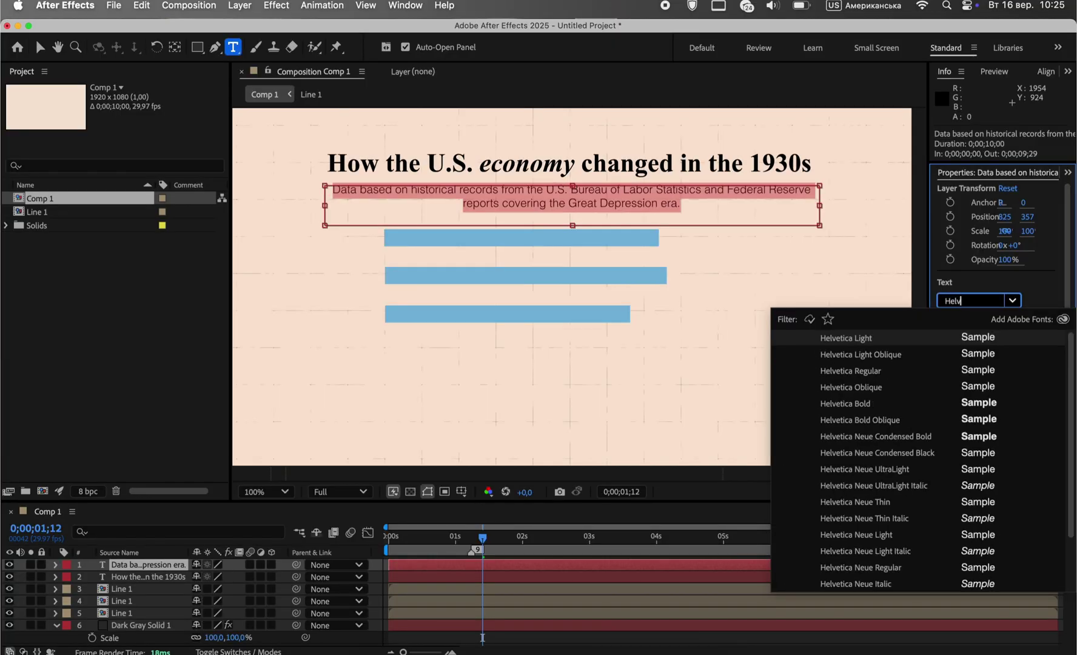
type("eti")
left_click(875, 377)
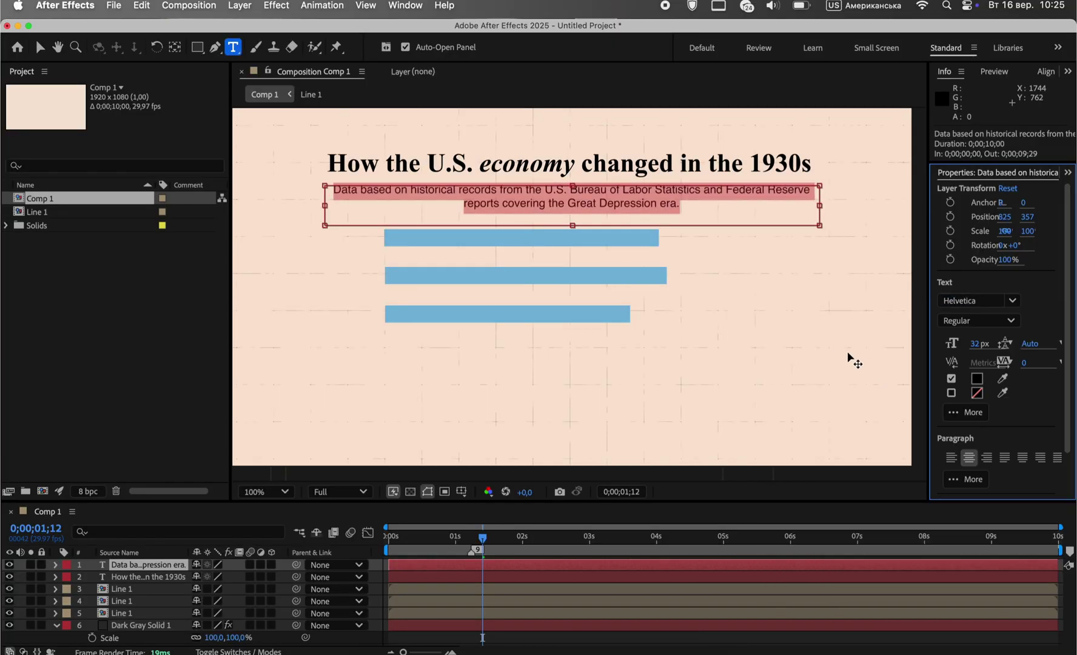
Step: Change the subtitle's fill color to a medium gray, about 9E9797
left_click(977, 378)
type("848484")
left_click(383, 328)
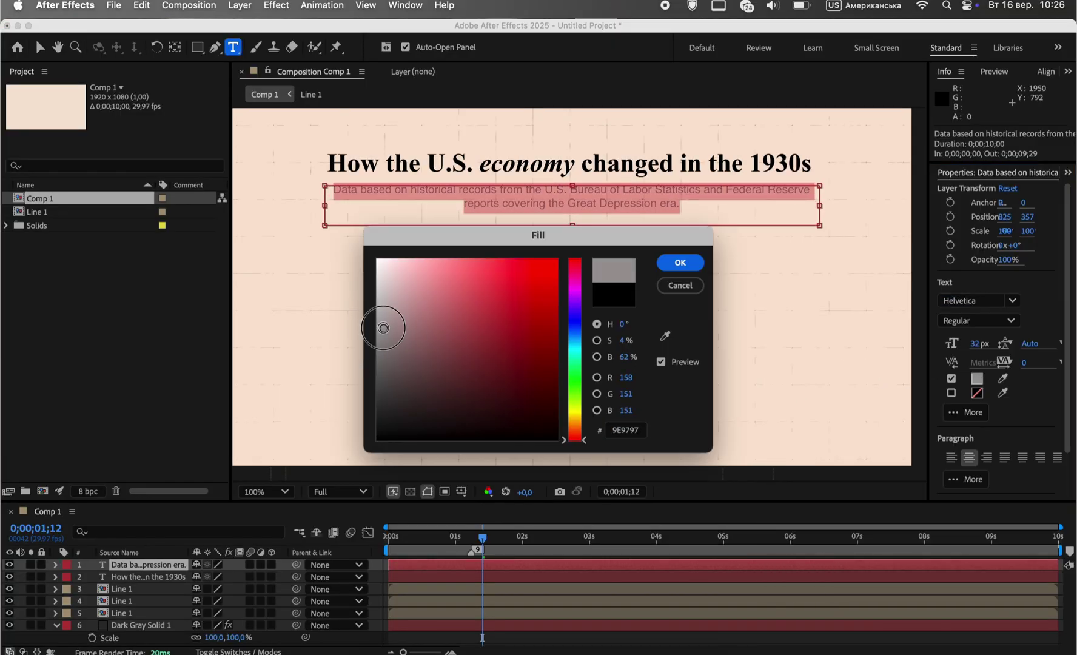
left_click(662, 264)
left_click(40, 48)
Step: Select all three Line 1 bars and move them down together, away from the subtitle
left_click(284, 309)
scroll(466, 270, "down", 2)
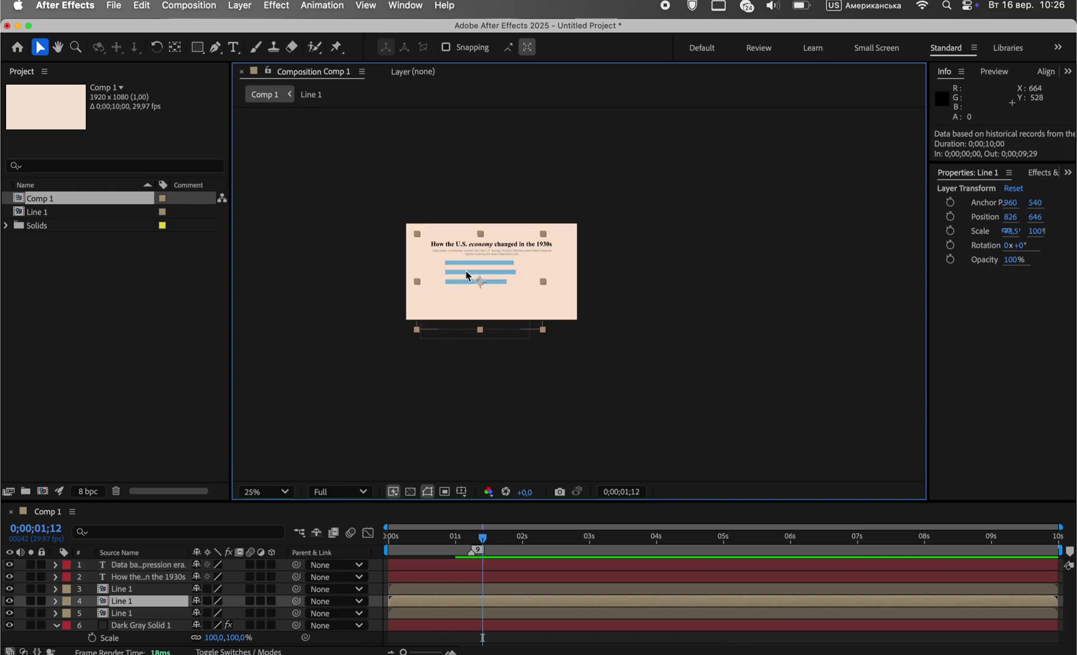
scroll(466, 270, "up", 1)
left_click(706, 257)
left_click(125, 589)
left_click(127, 615, "shift")
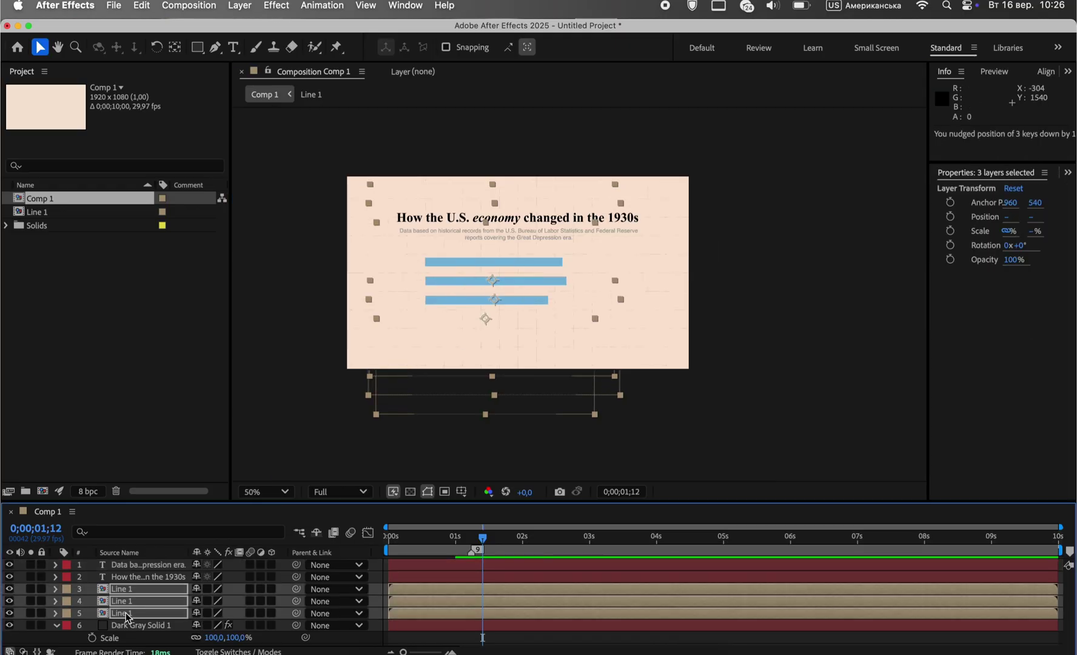
key("shift+Down")
key("shift+Down")
key("shift+Down")
key("shift+Down")
key("shift+Down")
key("shift+Down")
key("Up")
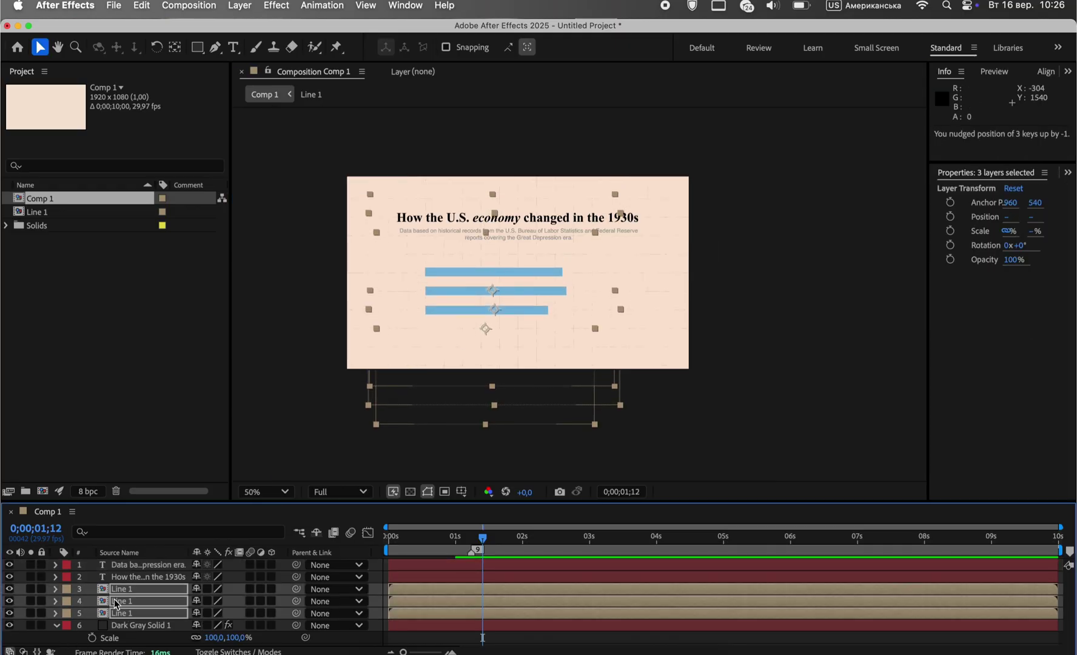
Step: Move the title and subtitle slightly down together, closer to the bars
left_click(135, 576)
left_click(139, 566, "shift")
key("shift+Down")
key("Up")
key("Up")
key("Up")
key("Up")
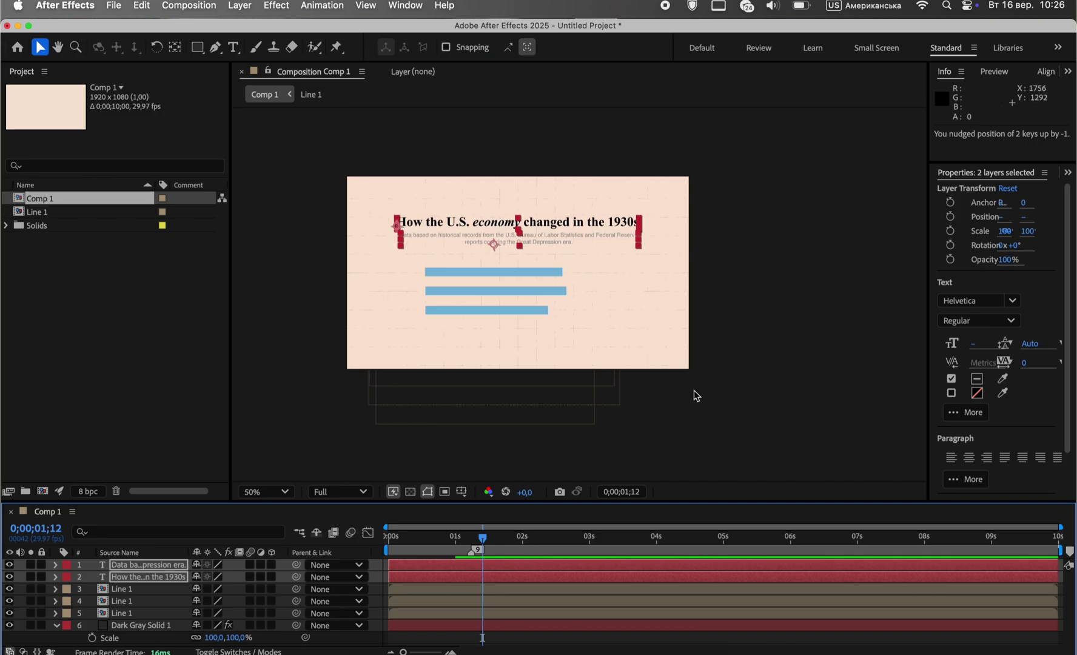
Step: Move the three Line 1 bars left together so their left ends line up with the title's left edge
left_click(694, 389)
scroll(506, 307, "up", 2)
left_click_drag(480, 211, 524, 204)
key("v")
left_click(143, 589)
left_click(143, 612, "shift")
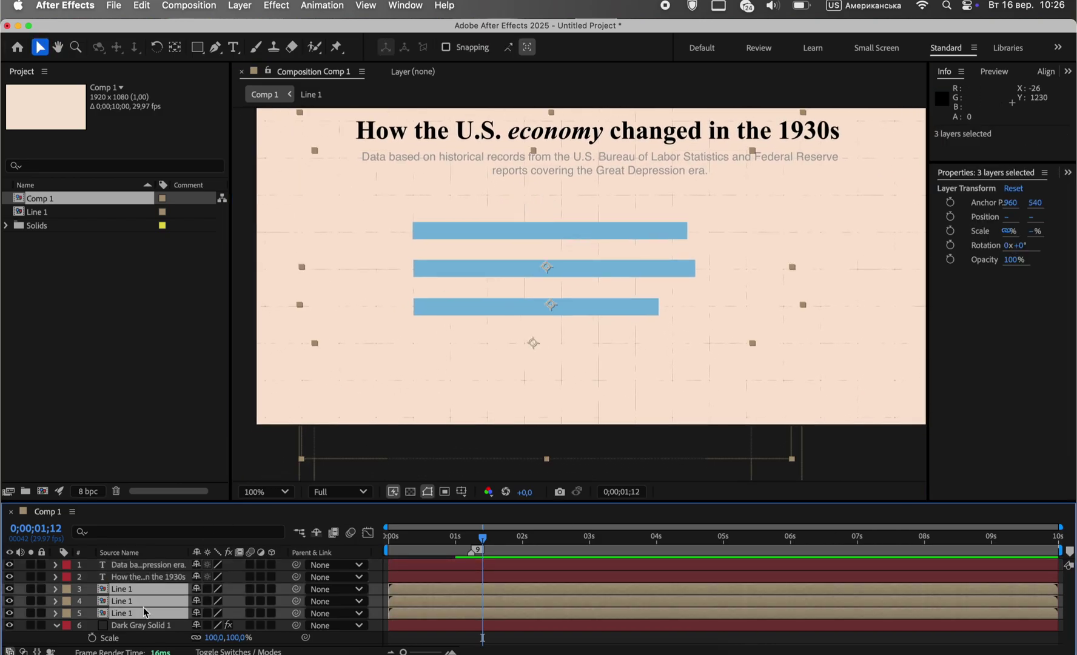
key("shift+Left")
key("shift+Left")
key("shift+Left")
key("shift+Left")
key("shift+Left")
key("shift+Left")
key("shift+Left")
key("shift+Left")
key("shift+Left")
left_click(774, 356)
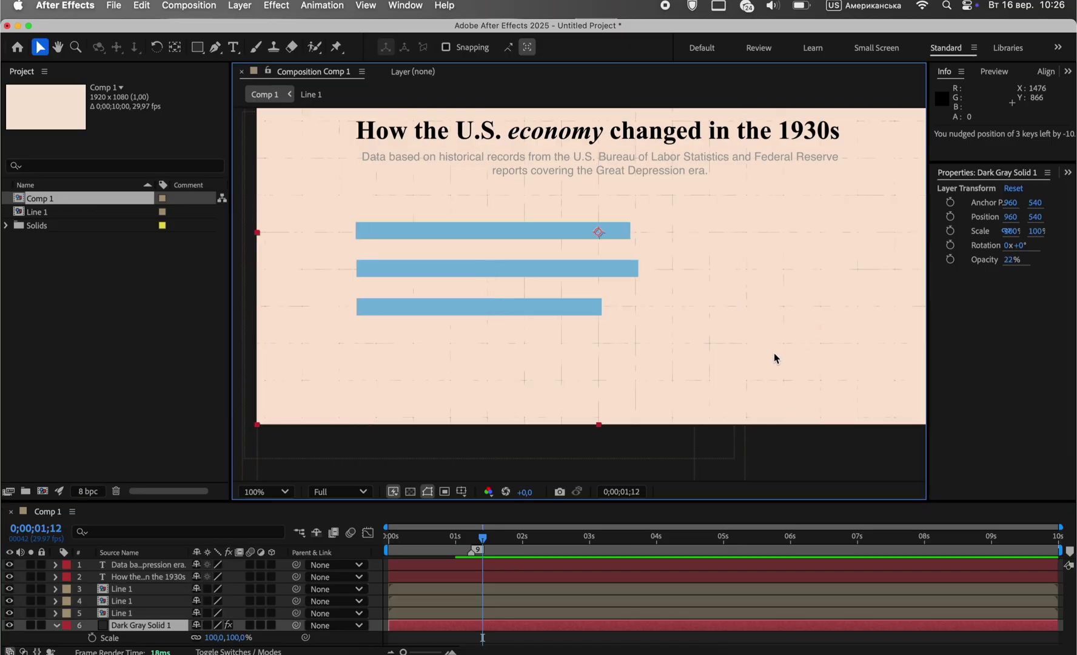
Step: Add the text label "Unemployment" above the first bar
left_click_drag(775, 356, 812, 382)
left_click(233, 47)
left_click(404, 235)
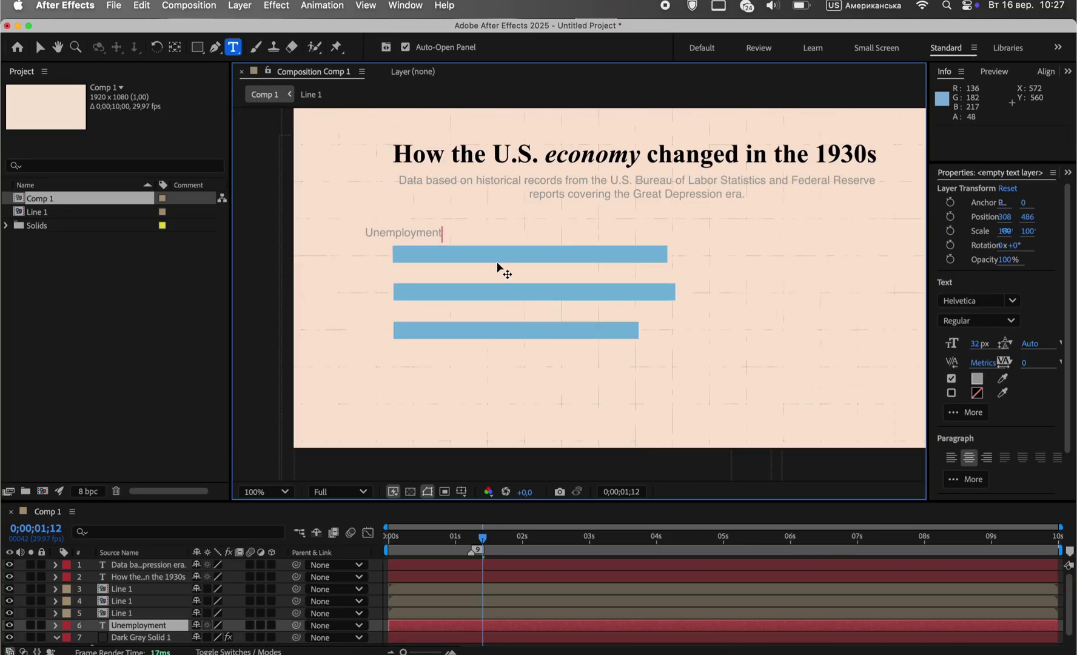
Step: Set the Unemployment label's font style to Bold and its fill color to black
left_click_drag(444, 234, 341, 233)
left_click(978, 320)
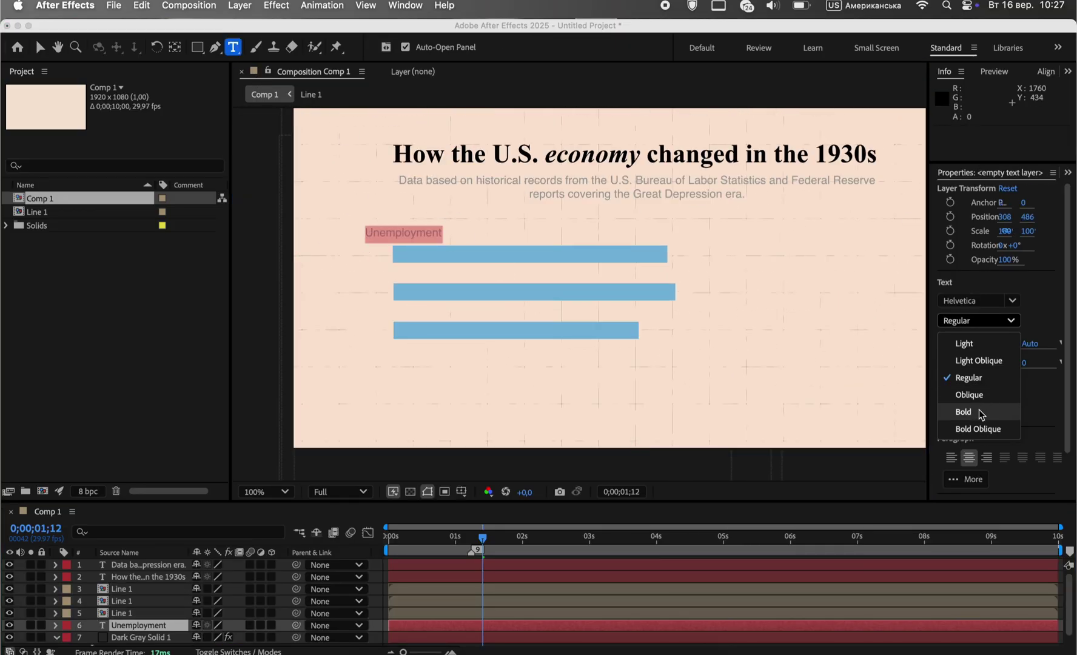
left_click(979, 413)
left_click(978, 374)
left_click_drag(507, 349, 620, 463)
left_click(680, 263)
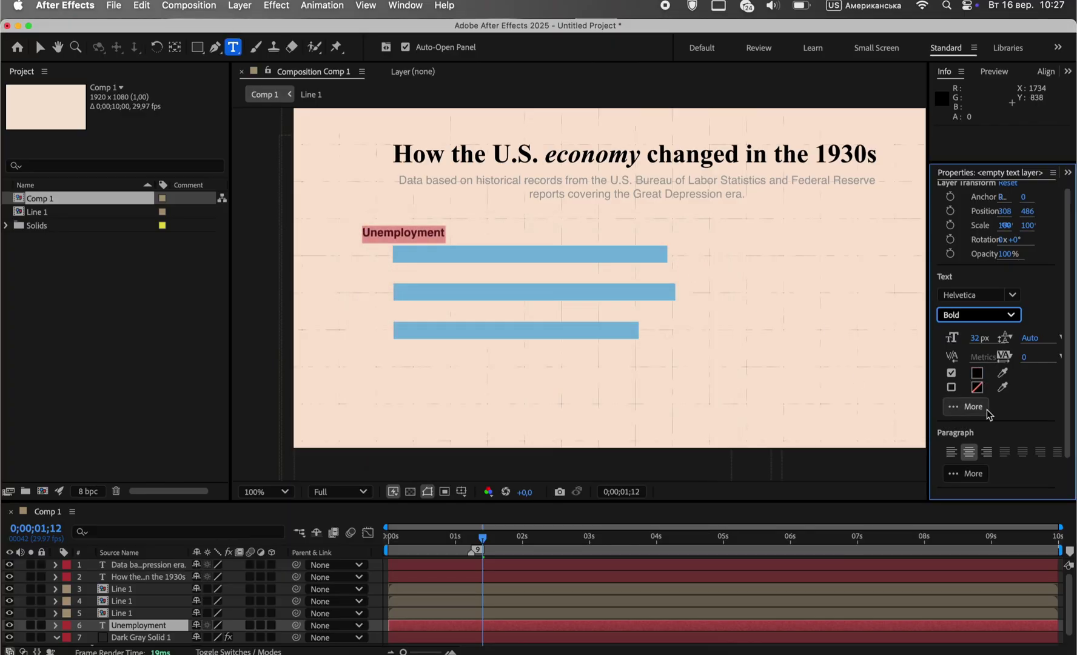
scroll(1031, 411, "down", 2)
Step: Align the Unemployment label with the first bar's left end and place a duplicate above each of the other two bars
left_click(39, 47)
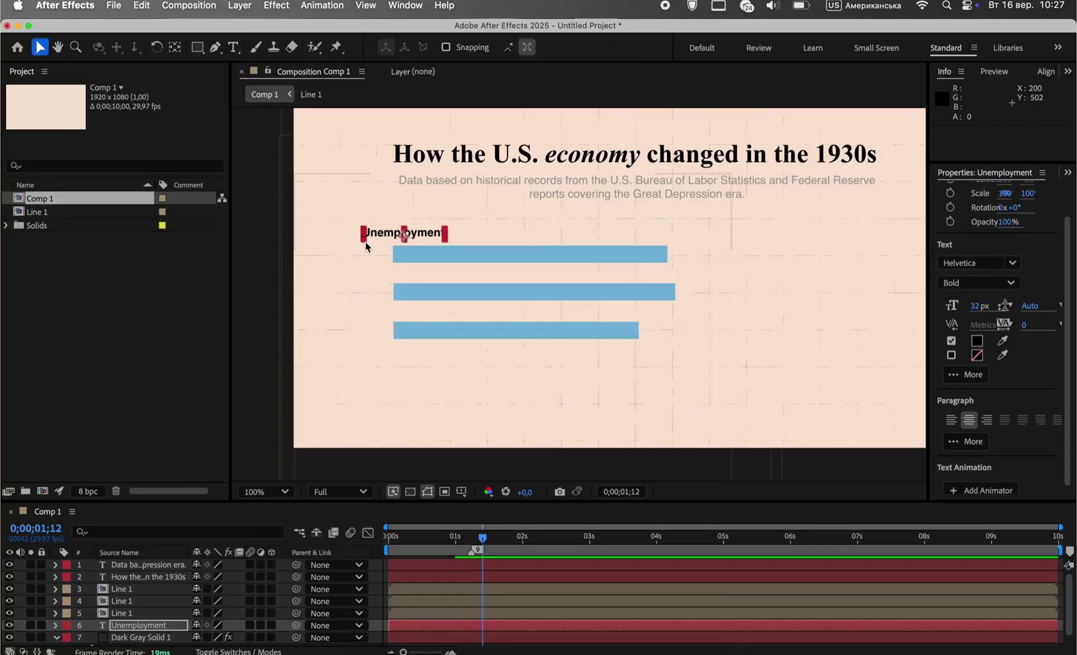
left_click_drag(425, 234, 461, 315)
key("super+d")
key("super+d")
Step: Change the second bar's label to "Banks that failed" and align it with the bar's left end
double_click(434, 273)
type("Banks that failed")
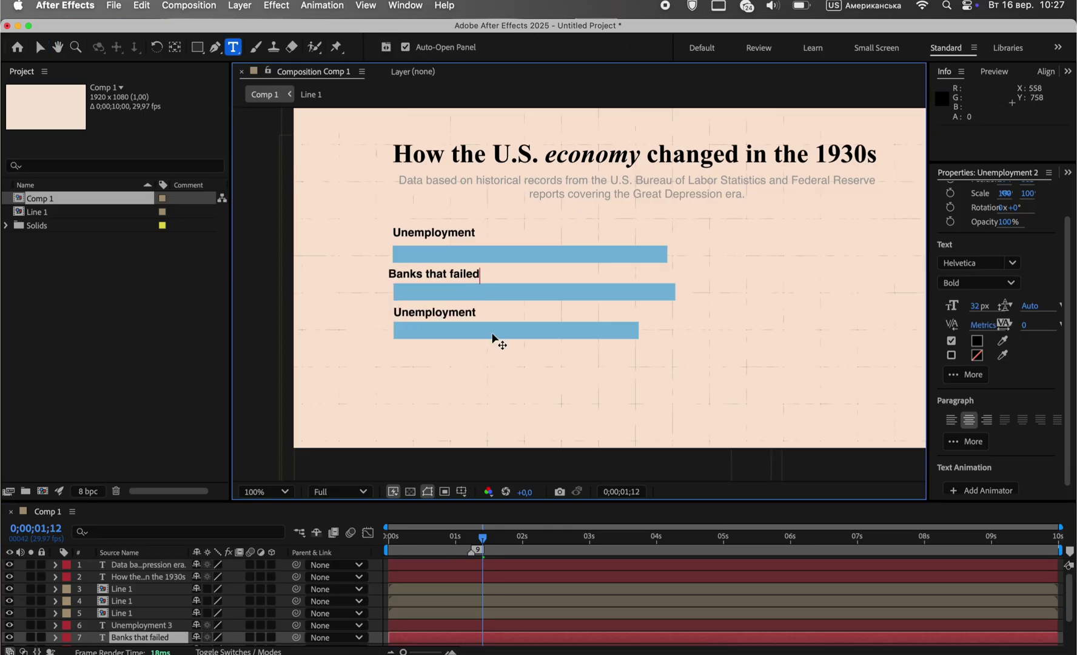
left_click(40, 46)
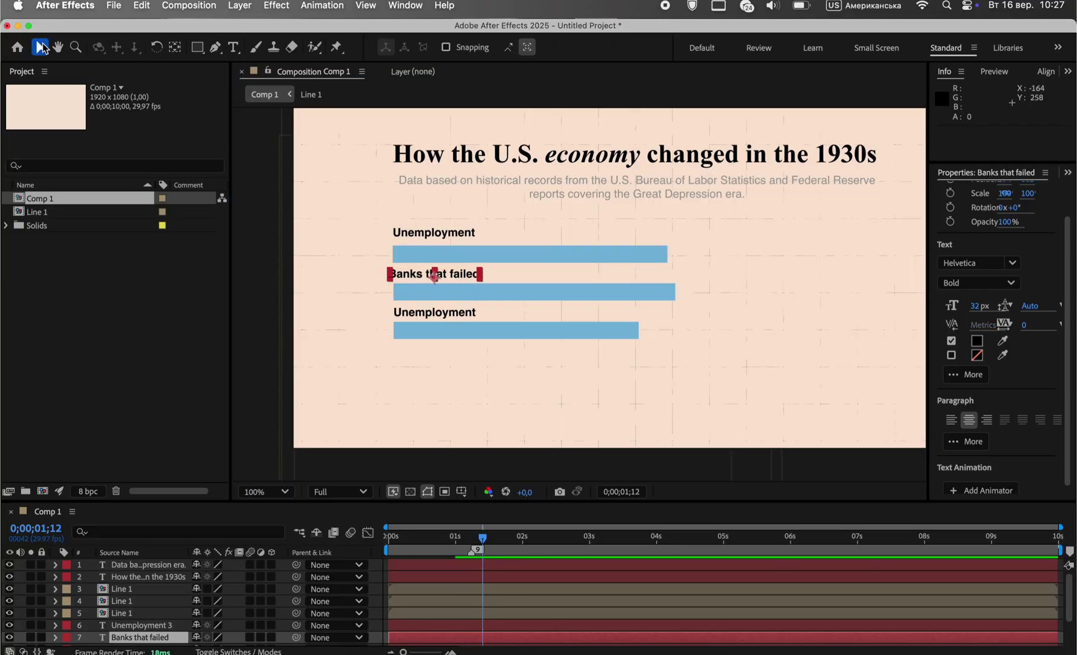
left_click_drag(466, 277, 469, 274)
Step: Change the third bar's label to "Growth of government spending (New Deal)" and align it with the bar's left end
left_click(481, 424)
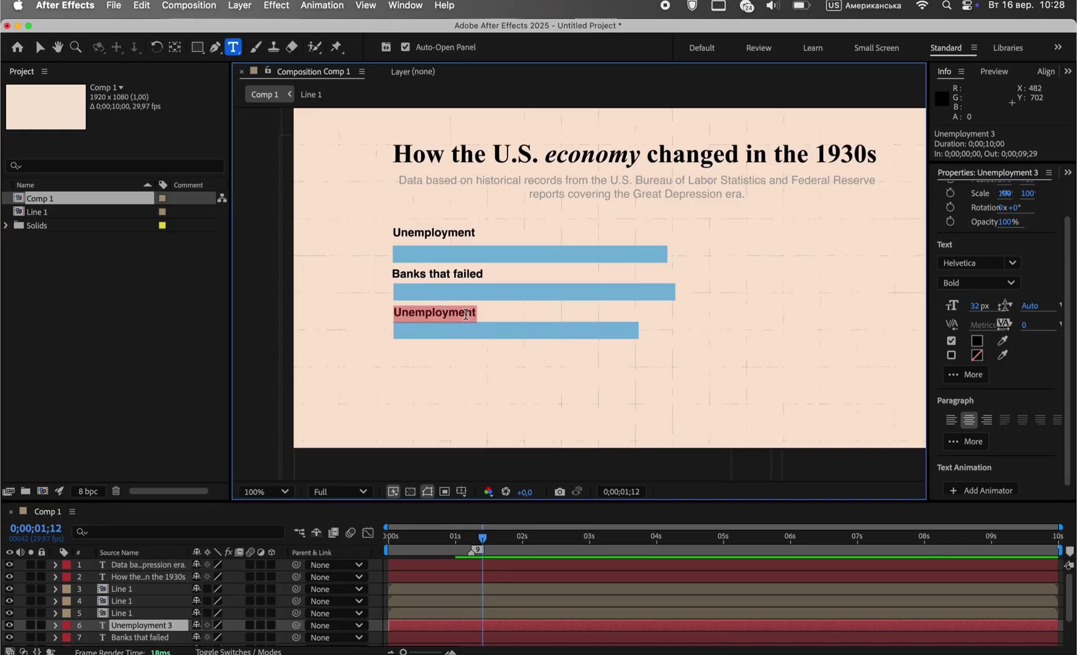
type("Growth of government spending (New Deal)")
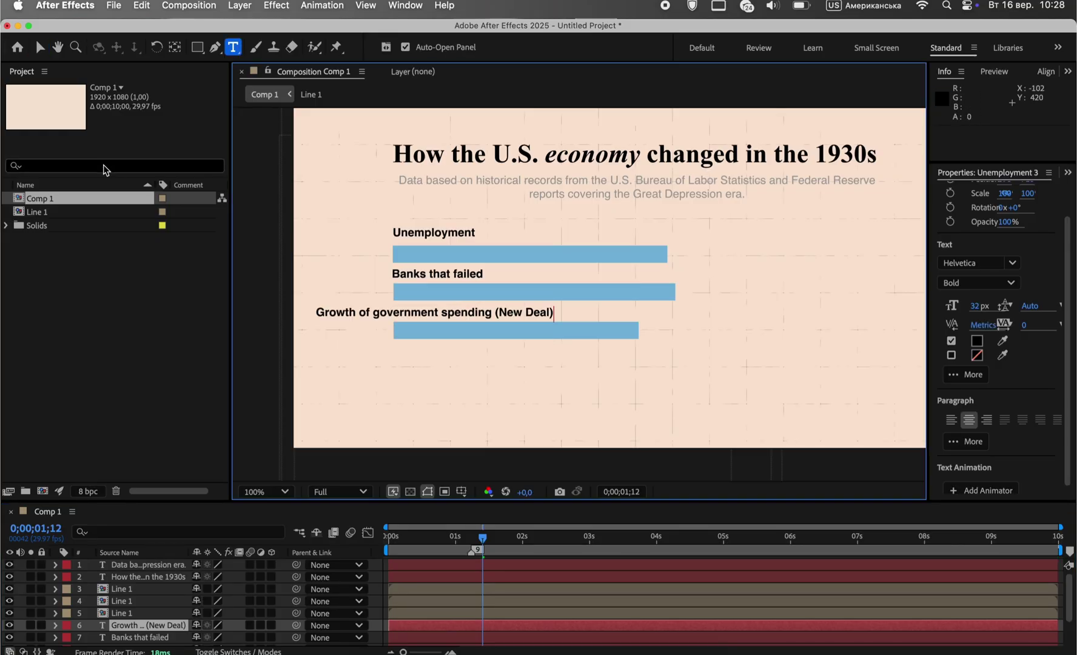
left_click_drag(494, 313, 538, 314)
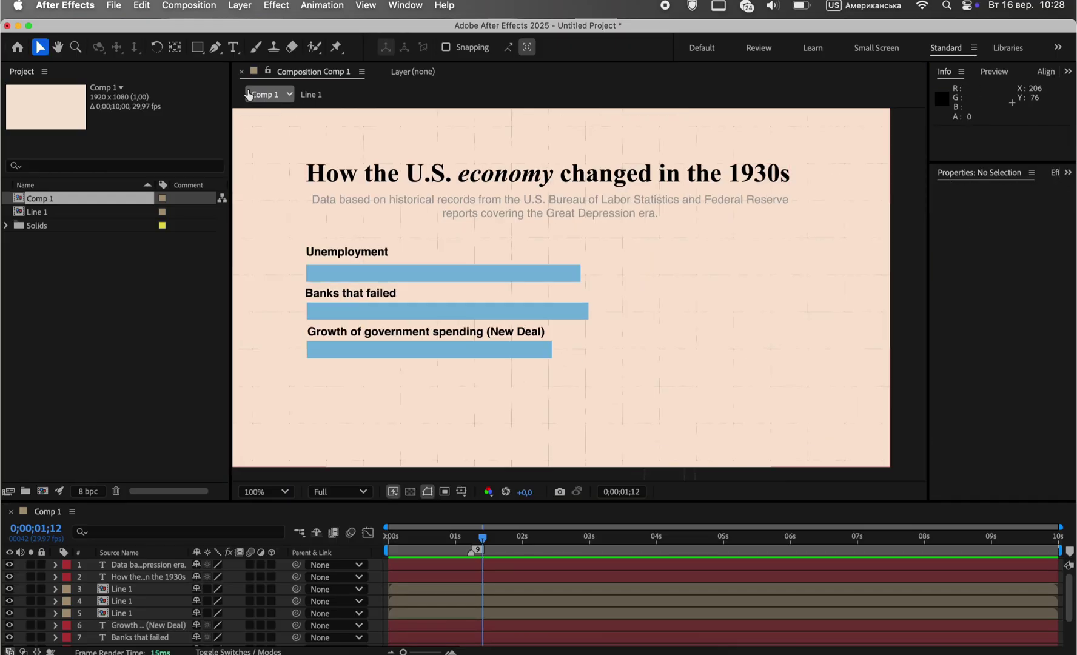
Step: Add the text "42%" to the right of the bars and place it level with the third bar
left_click(232, 47)
left_click(698, 293)
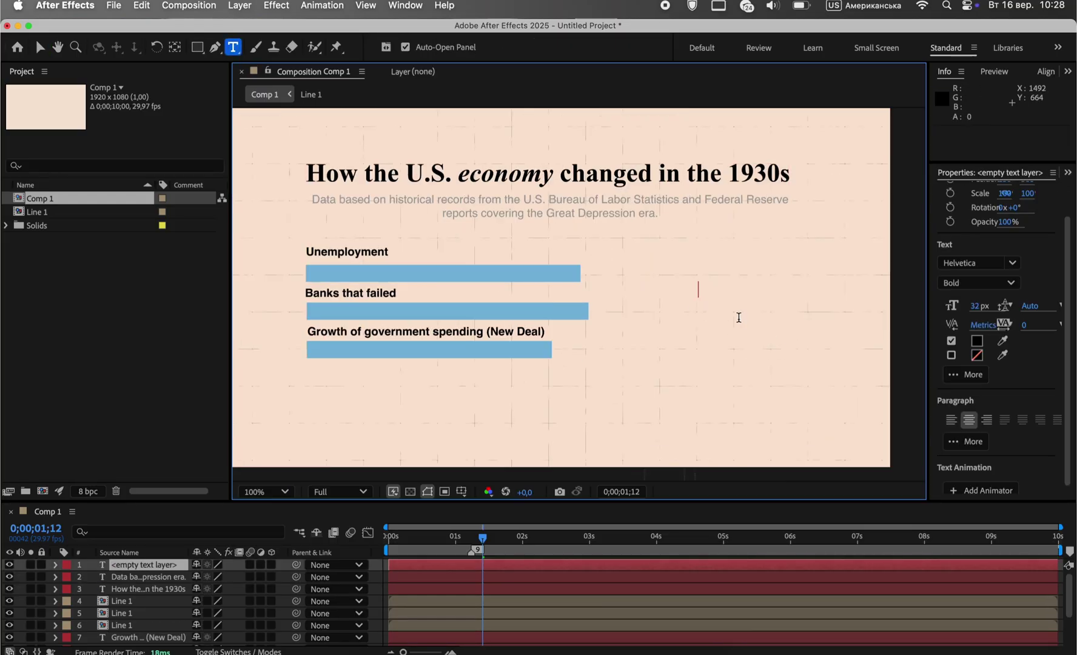
type("42%")
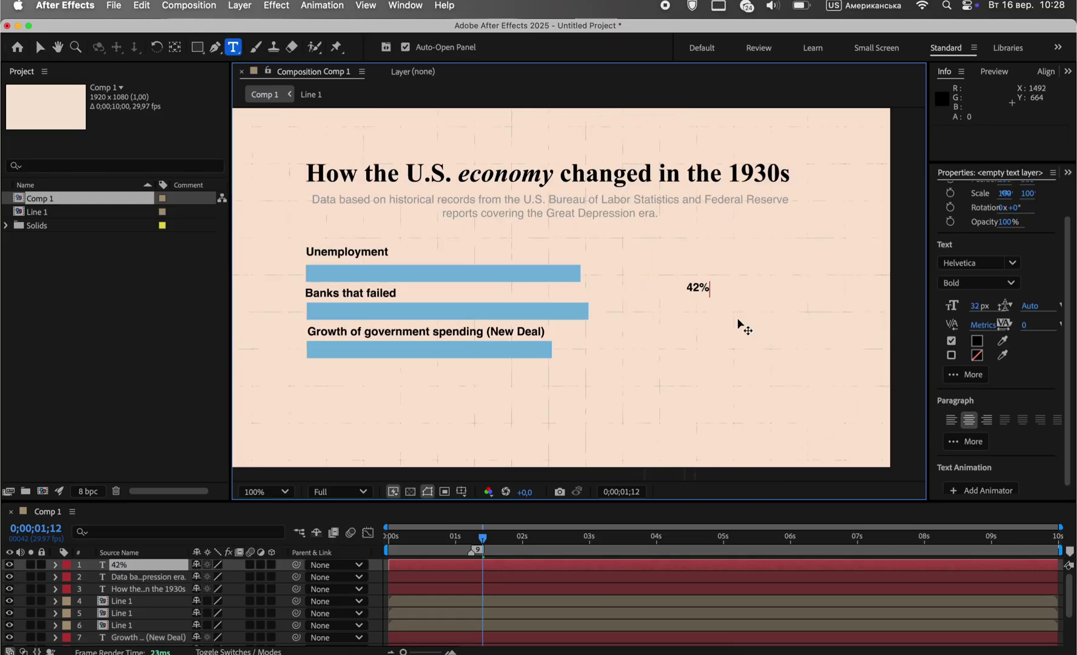
key("Escape")
left_click_drag(706, 291, 749, 352)
left_click(669, 403)
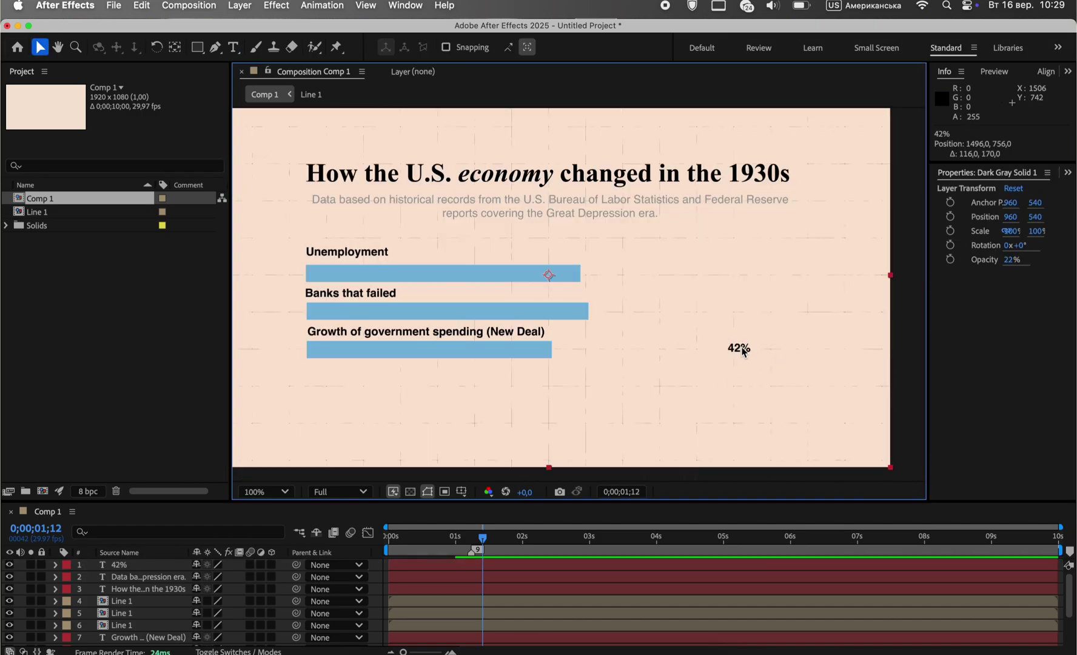
Step: Duplicate the 42% text, move the copy level with the second bar, and change it to "65%"
left_click(145, 577)
left_click(145, 565)
key("super+d")
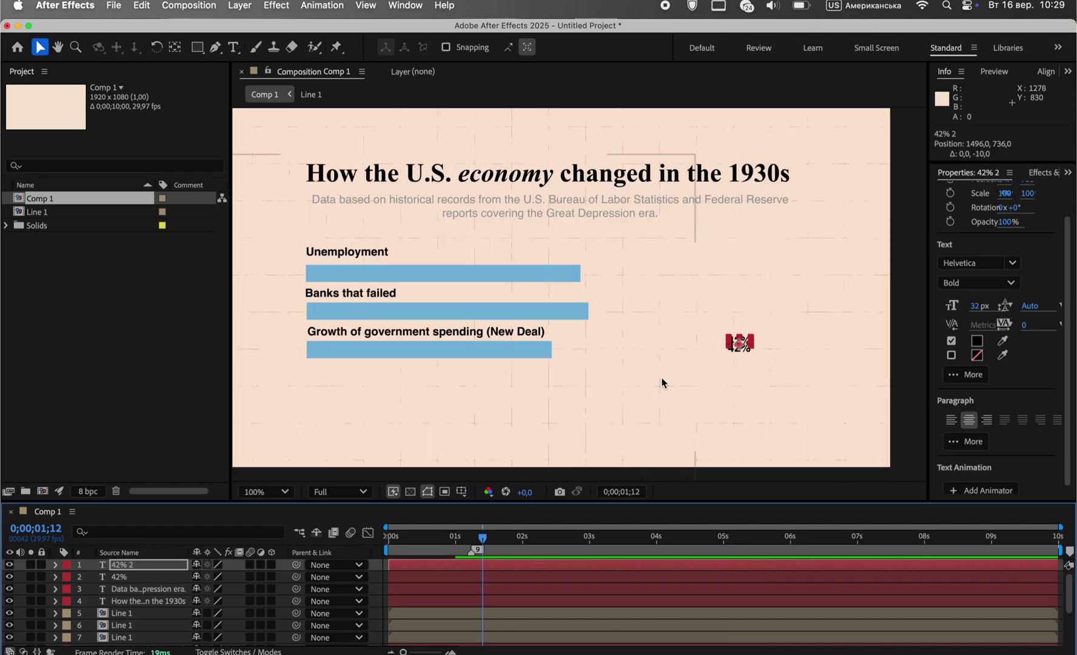
double_click(172, 576)
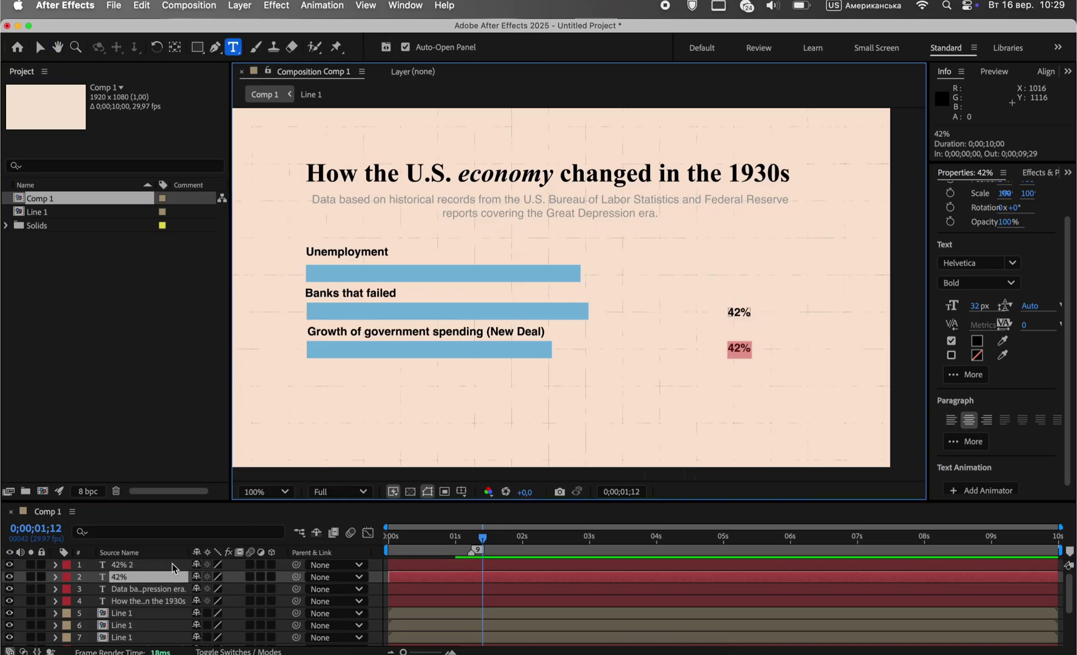
double_click(172, 565)
type("65%")
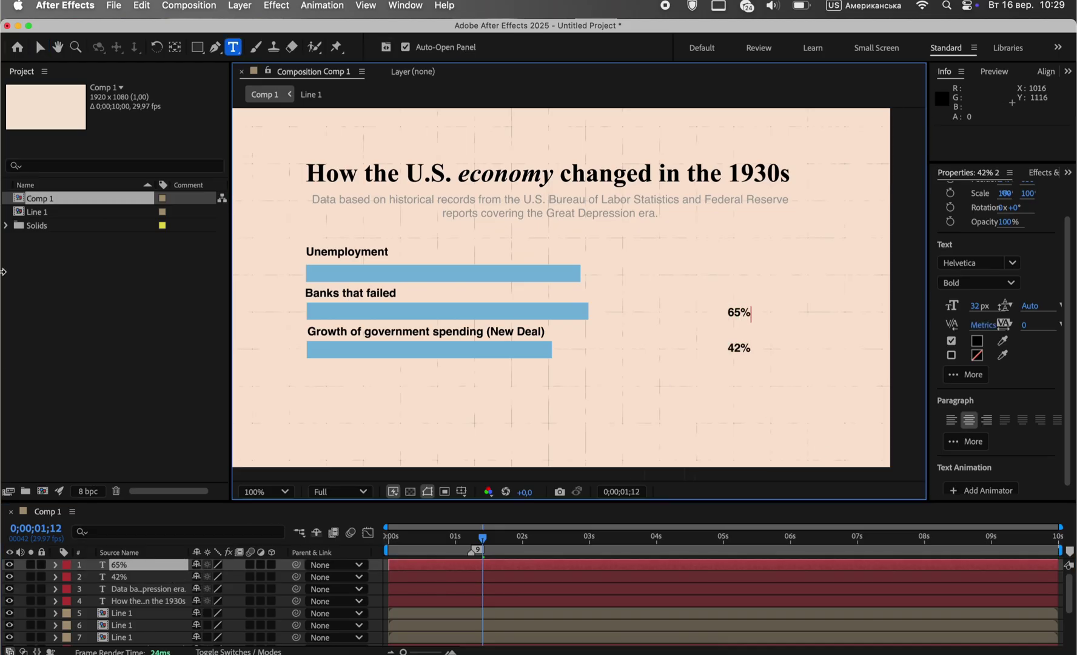
Step: Duplicate the 65% text and move the copy straight up, level with the Unemployment bar
left_click(38, 43)
key("super+d")
key("shift+Up")
key("shift+Up")
key("shift+Up")
key("shift+Up")
key("shift+Up")
key("shift+Up")
key("shift+Up")
key("shift+Up")
key("shift+Up")
key("shift+Up")
key("shift+Up")
key("shift+Up")
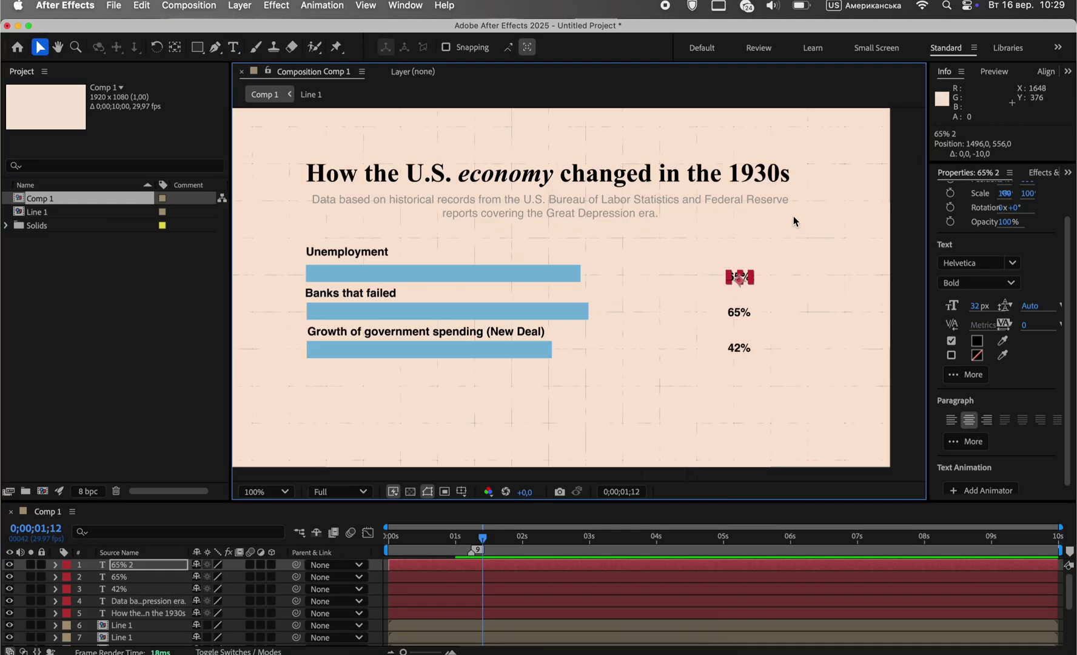
Step: Change the percentage beside the Unemployment bar to "62%"
double_click(184, 565)
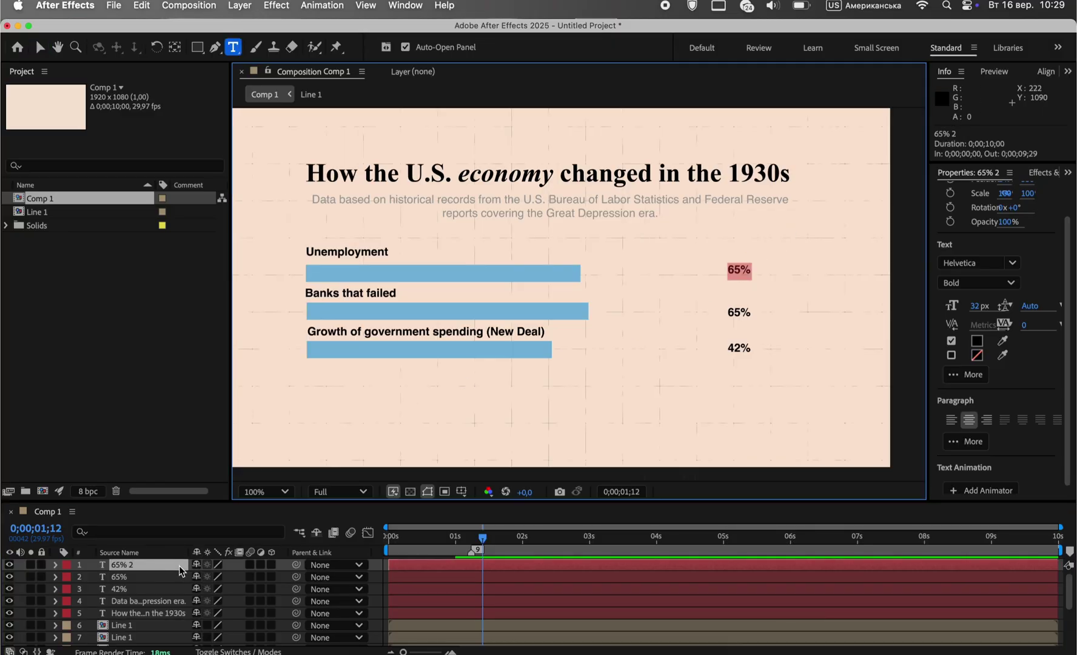
type("62%")
left_click(38, 44)
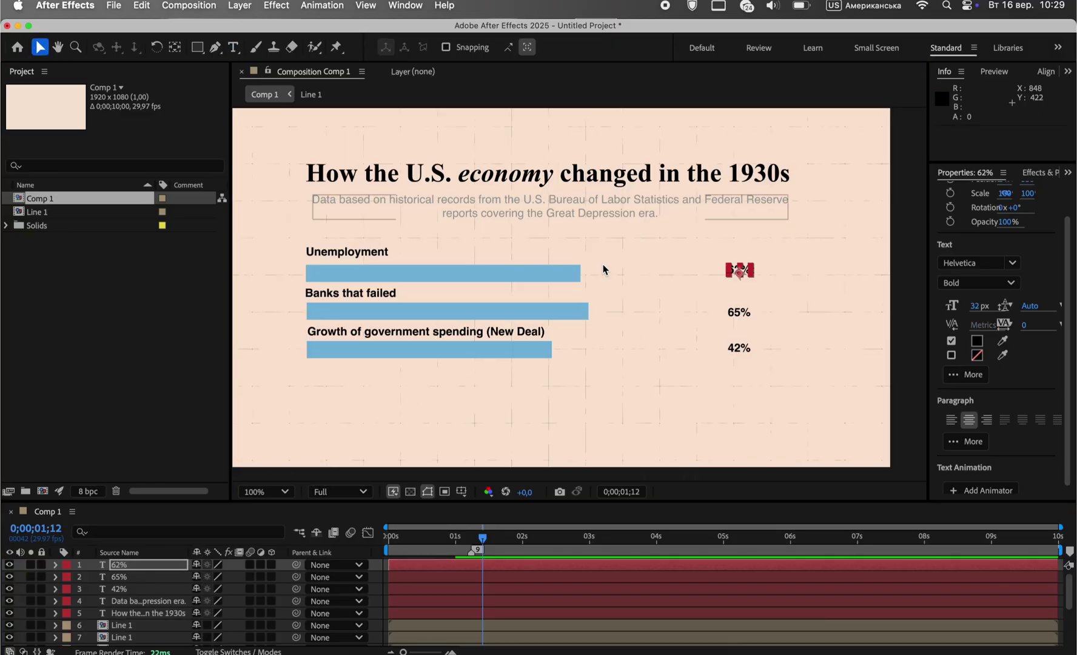
left_click(727, 377)
left_click(168, 588)
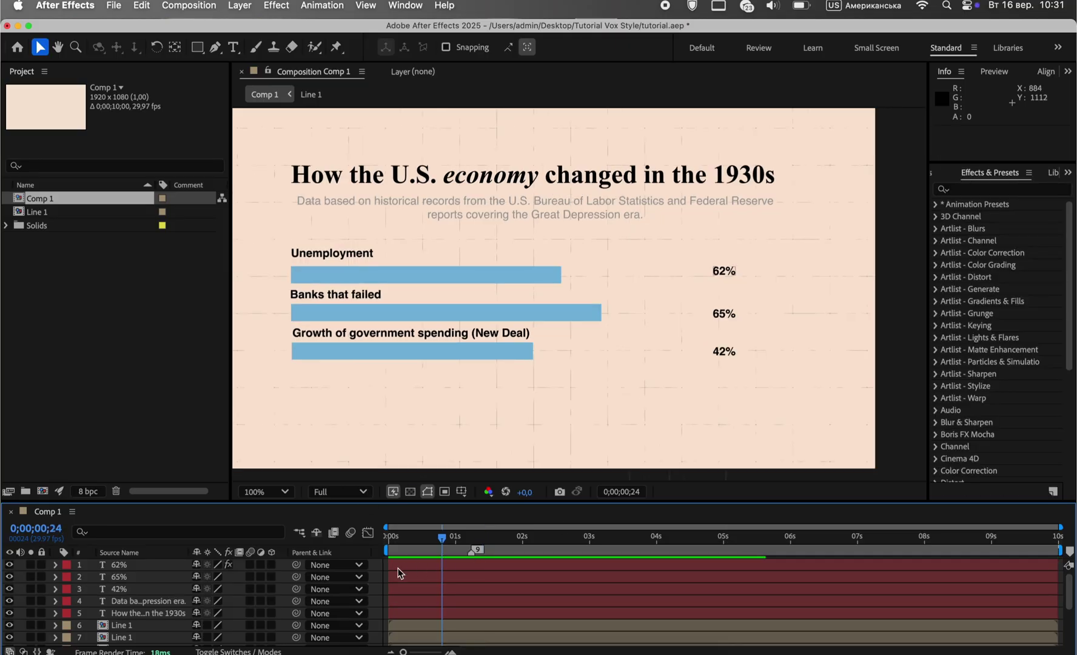
Step: Create a new adjustment layer at the top of Comp 1
right_click(400, 574)
mouse_move(400, 472)
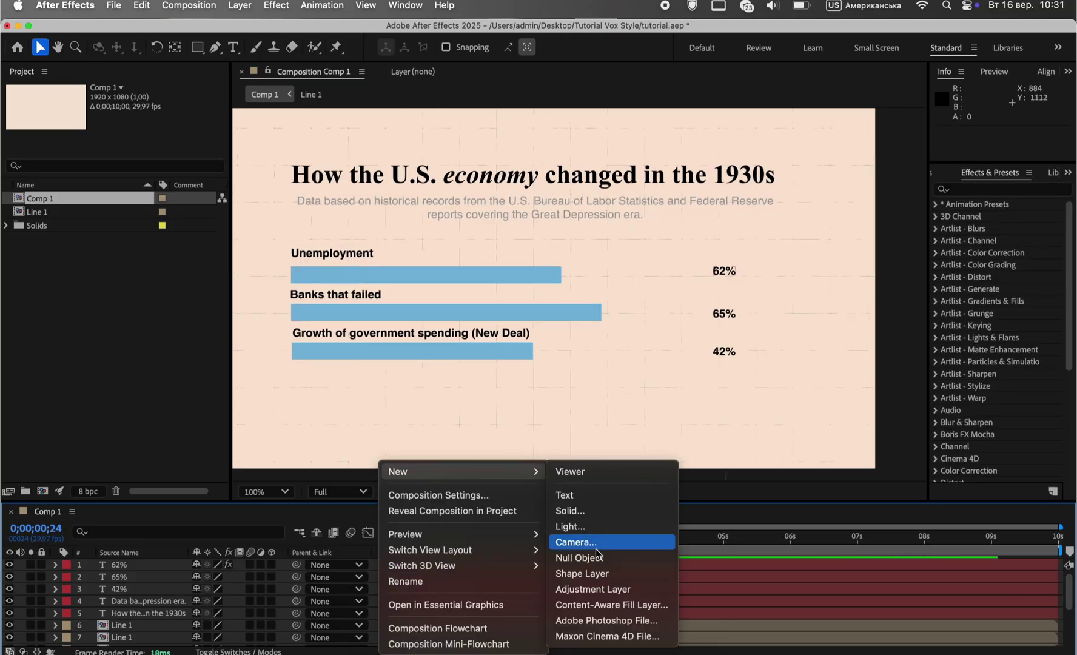
left_click(579, 579)
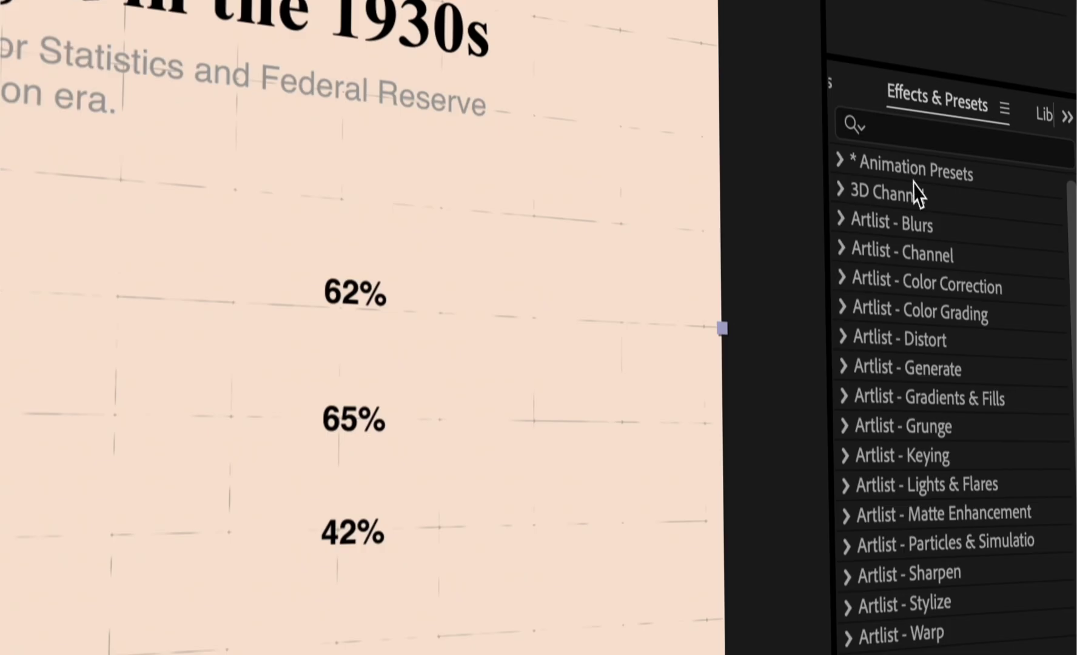
Step: Apply the Noise effect to the adjustment layer and set Amount of Noise to 13%
left_click(969, 190)
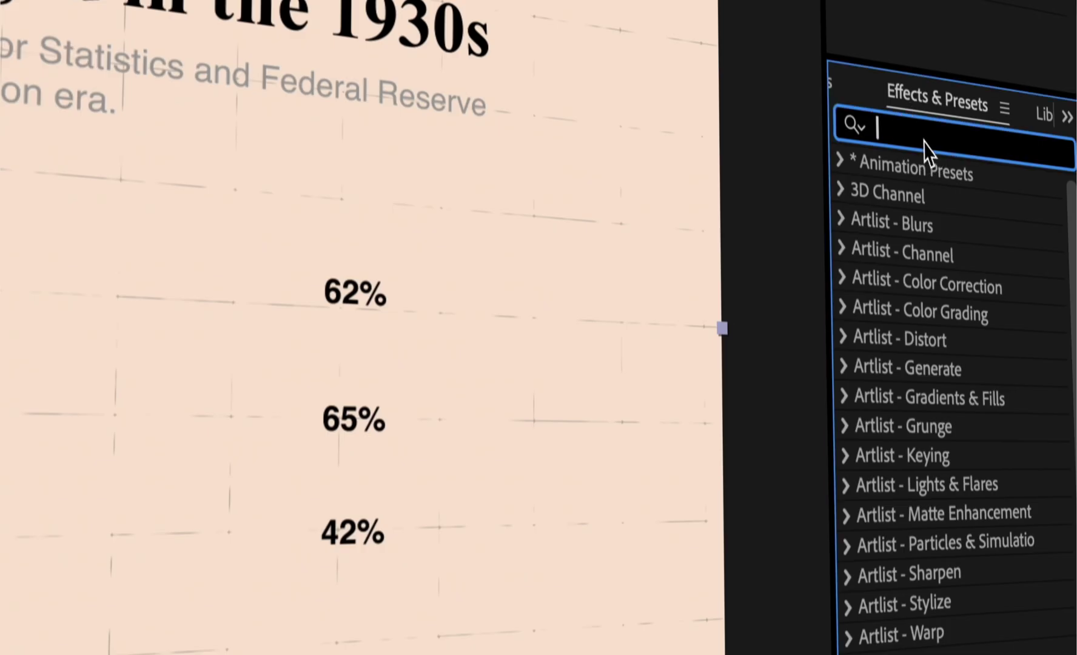
type("Noise")
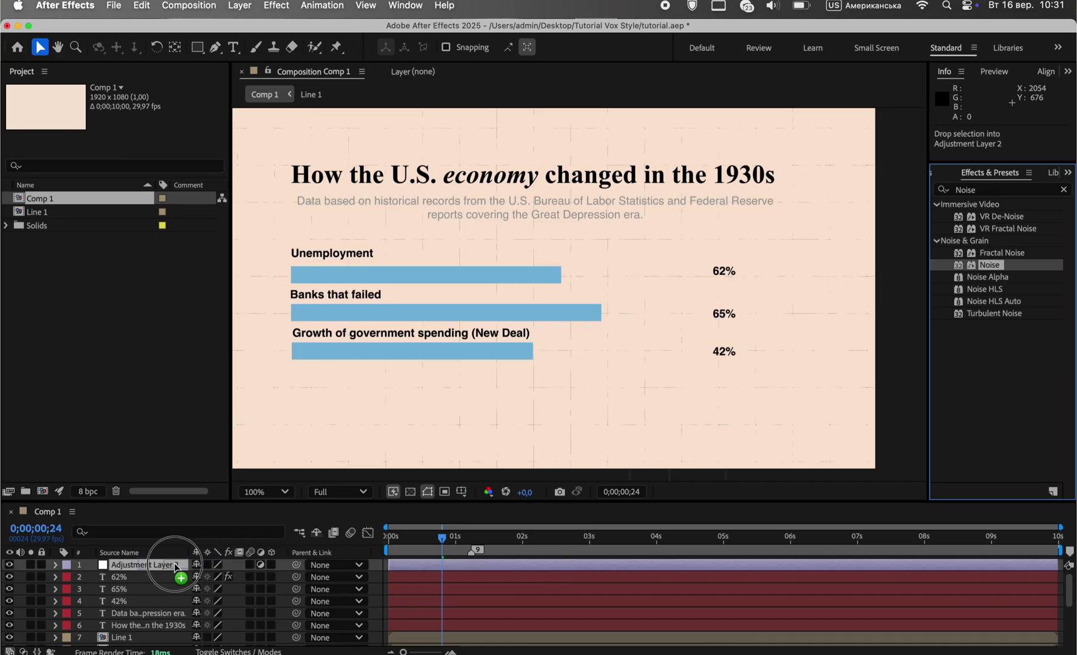
double_click(945, 313)
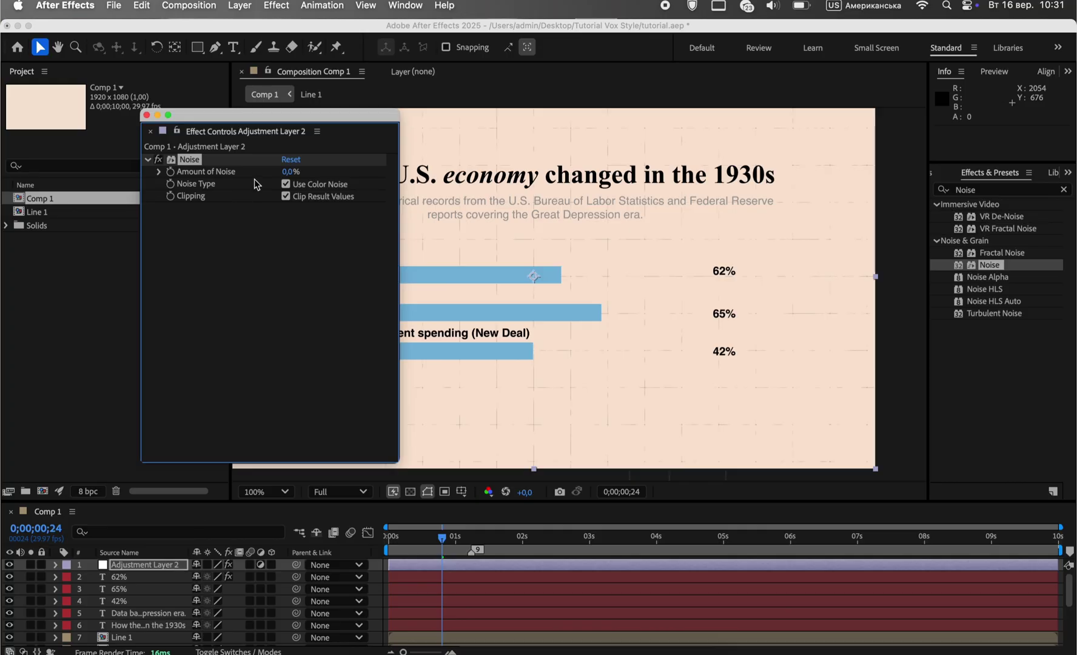
type("13")
left_click(514, 288)
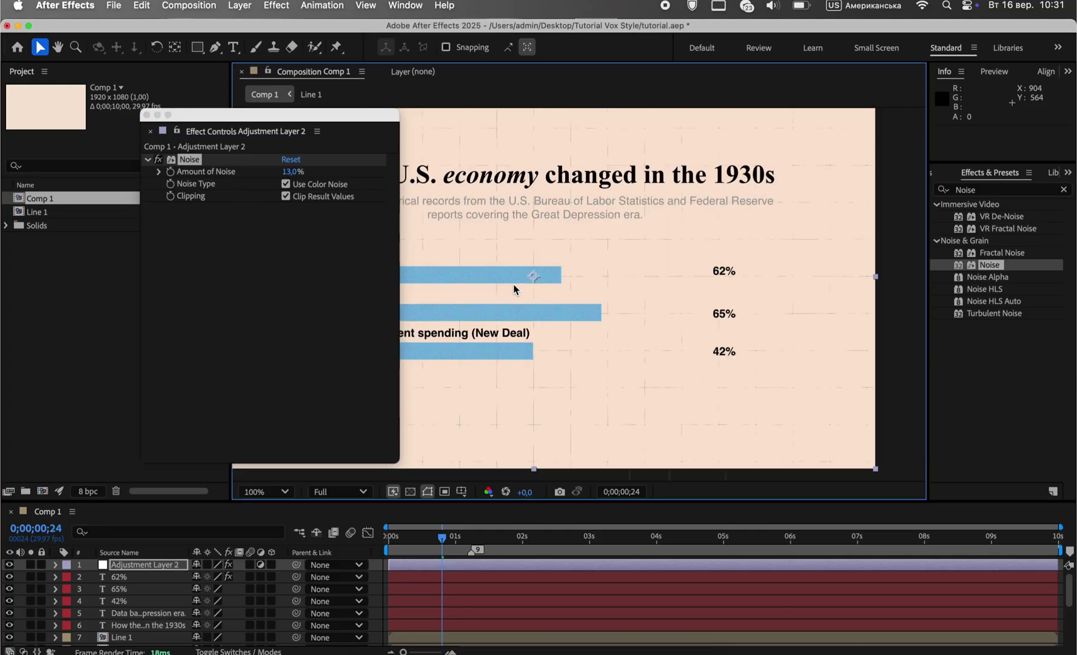
Step: Set the adjustment layer's Amount of Noise to 10%
left_click(290, 173)
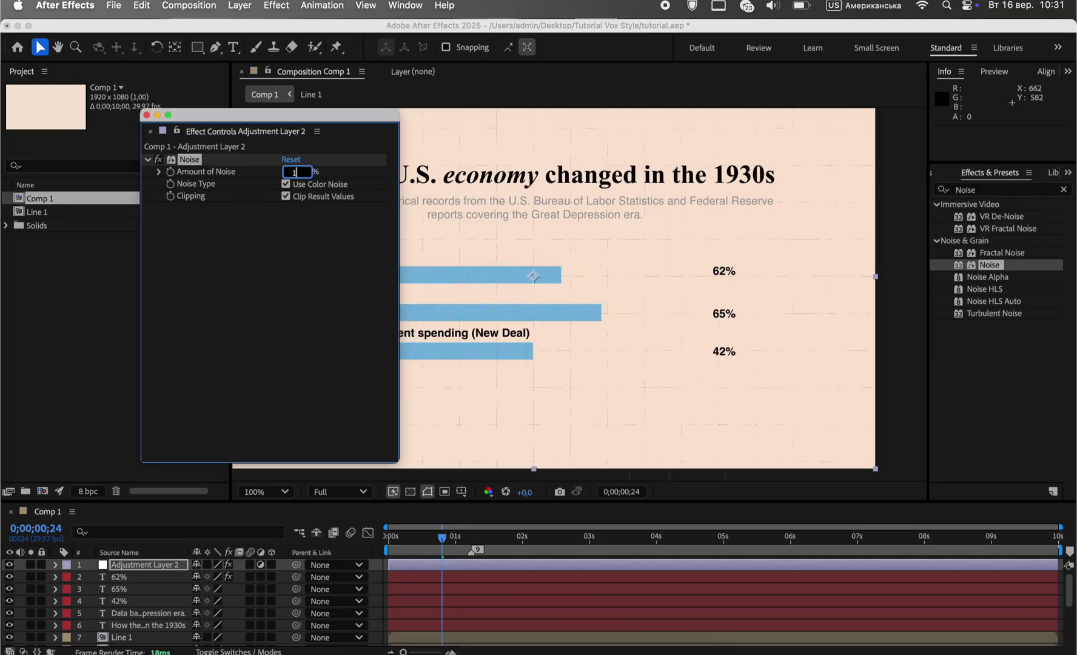
type("10")
key("Return")
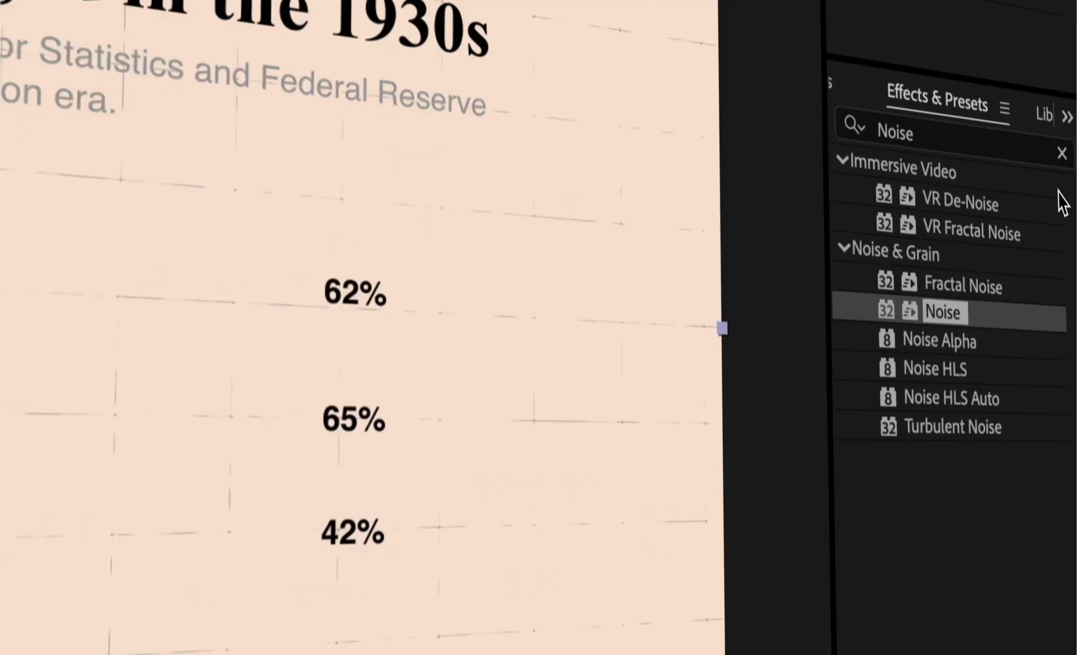
Step: Find the Posterize Time effect and apply it to the adjustment layer
left_click(1008, 191)
key("BackSpace")
key("BackSpace")
key("BackSpace")
key("BackSpace")
key("BackSpace")
type("Posteri")
type("z")
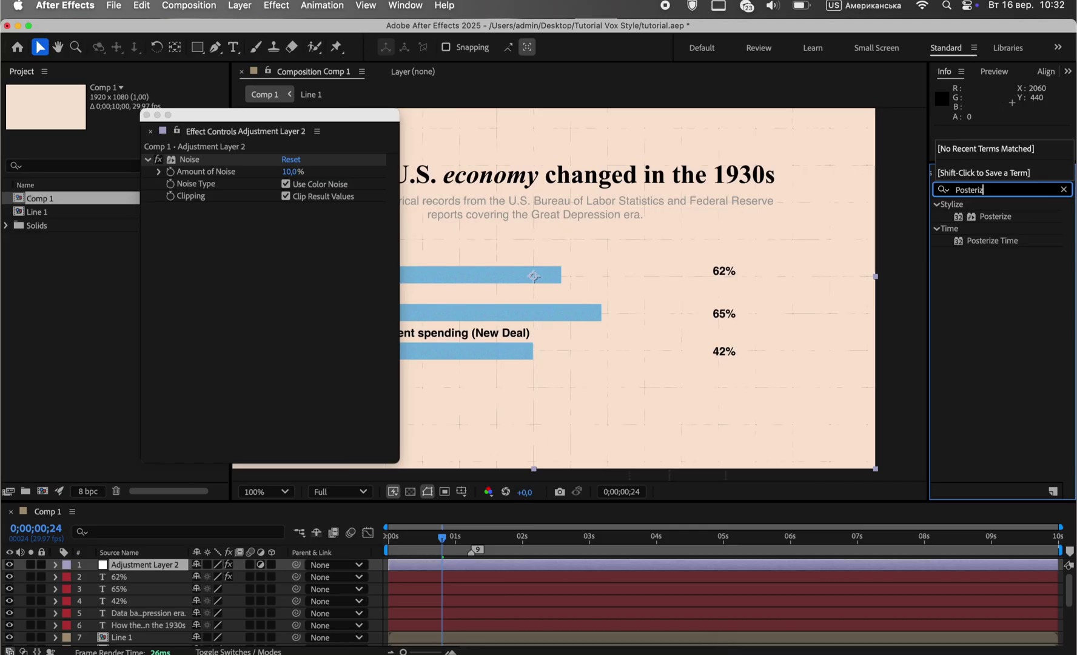
left_click_drag(997, 241, 303, 229)
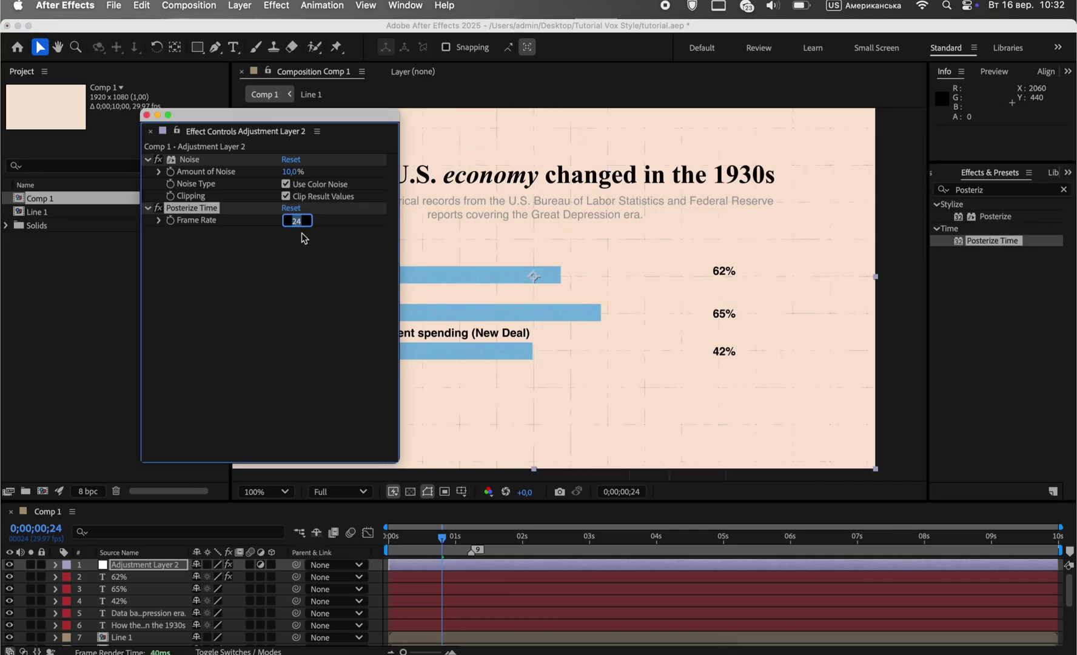
Step: Set the Posterize Time frame rate to 12 and preview the animation from the start
type("12")
left_click(313, 267)
left_click(146, 114)
left_click_drag(439, 536, 389, 536)
key("space")
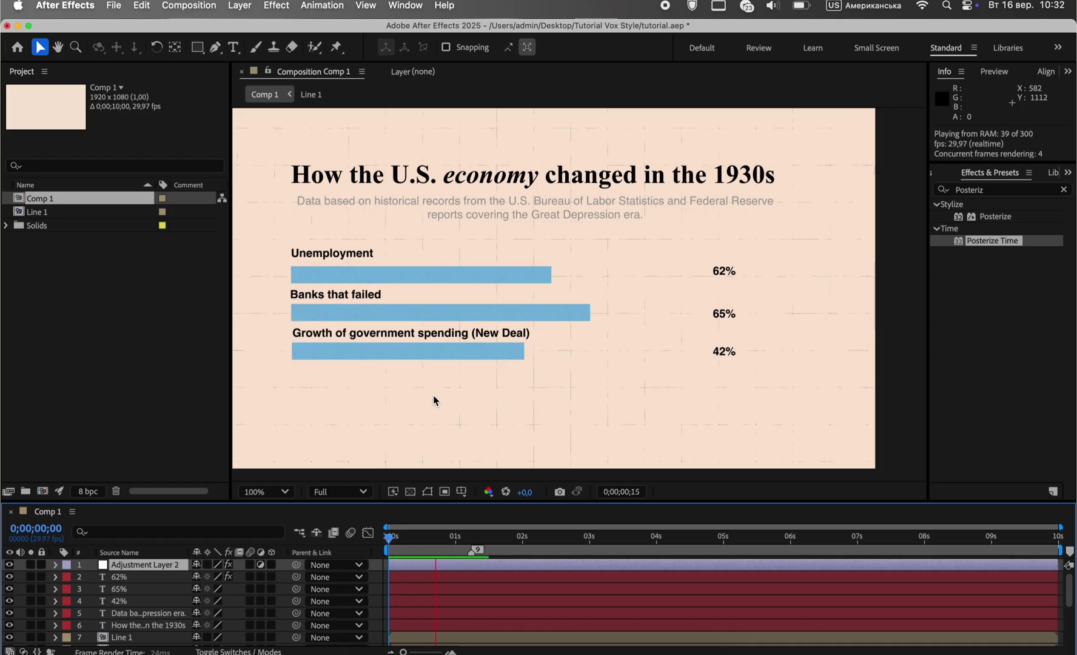
Step: Apply Roughen Edges to the Line 1 bar under the New Deal label and lower its Border for slightly uneven edges
left_click(1064, 190)
type("rough")
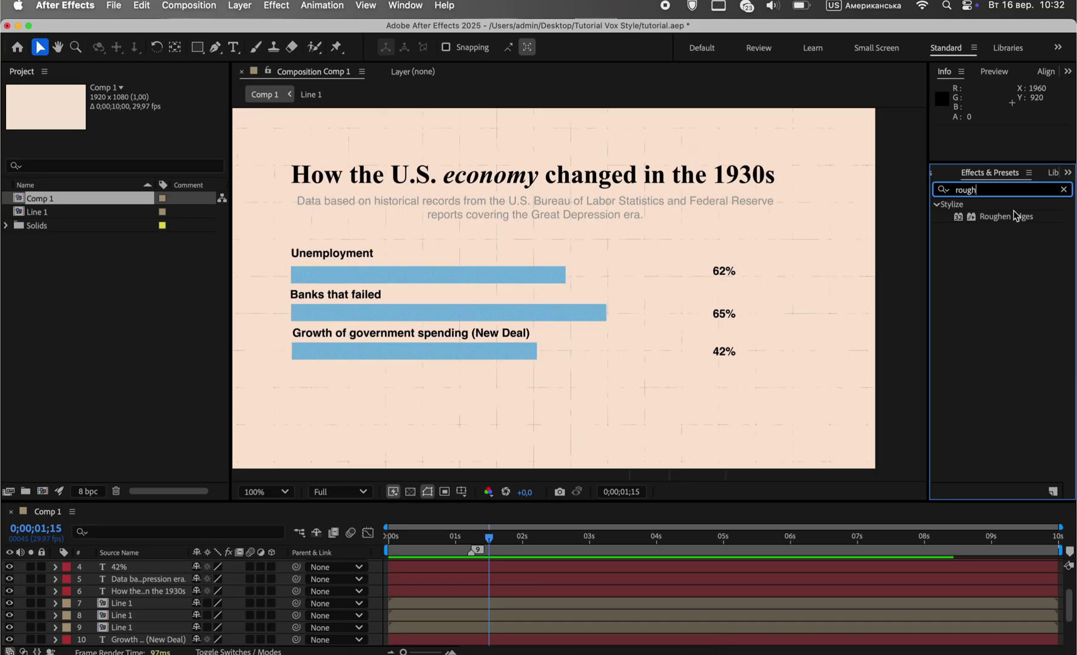
left_click_drag(970, 204, 175, 608)
scroll(508, 369, "up", 4)
left_click_drag(501, 329, 750, 265)
left_click_drag(283, 196, 354, 208)
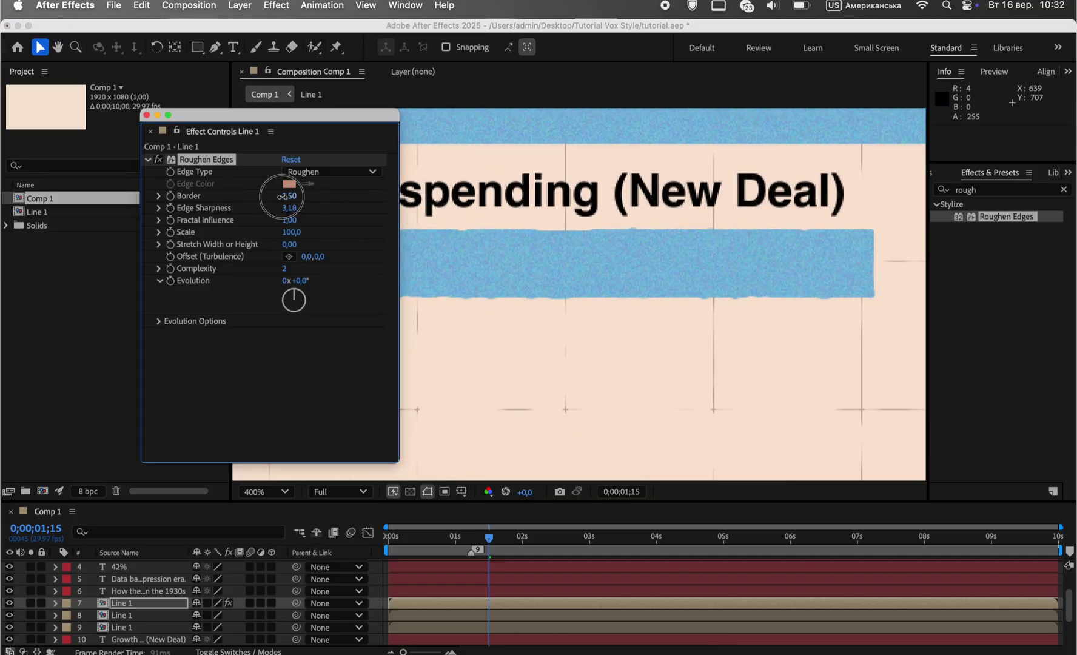
left_click(147, 114)
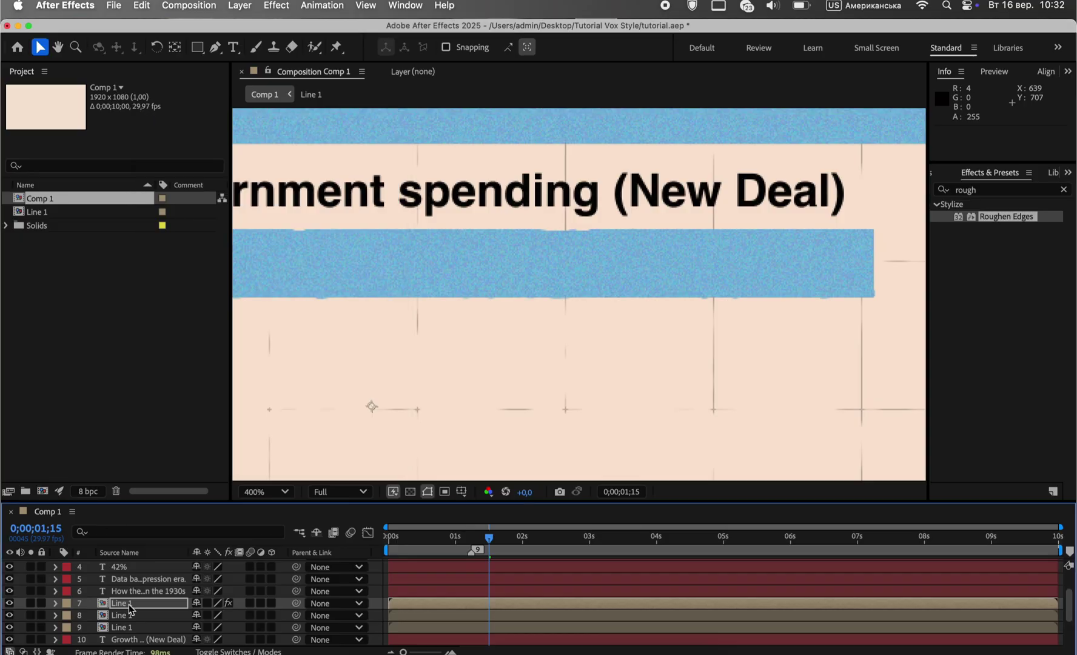
Step: Copy the Roughen Edges effect onto the other two Line 1 bars and check their edges in the full chart
left_click(128, 614)
left_click_drag(508, 267, 482, 519)
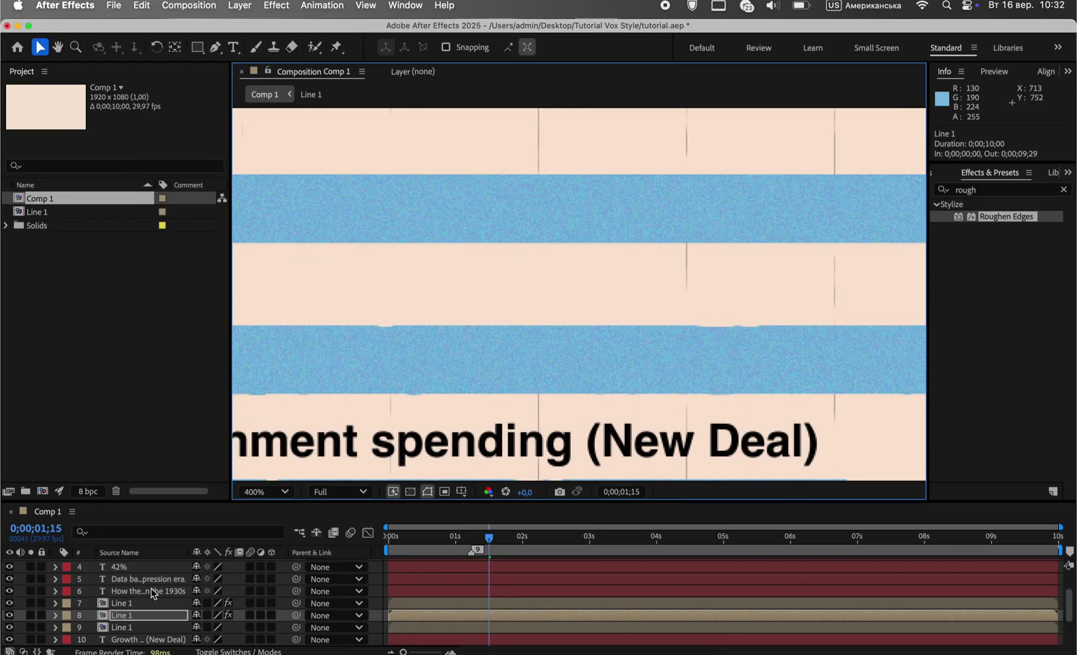
scroll(450, 323, "down", 3)
left_click(496, 327)
scroll(497, 328, "up", 2)
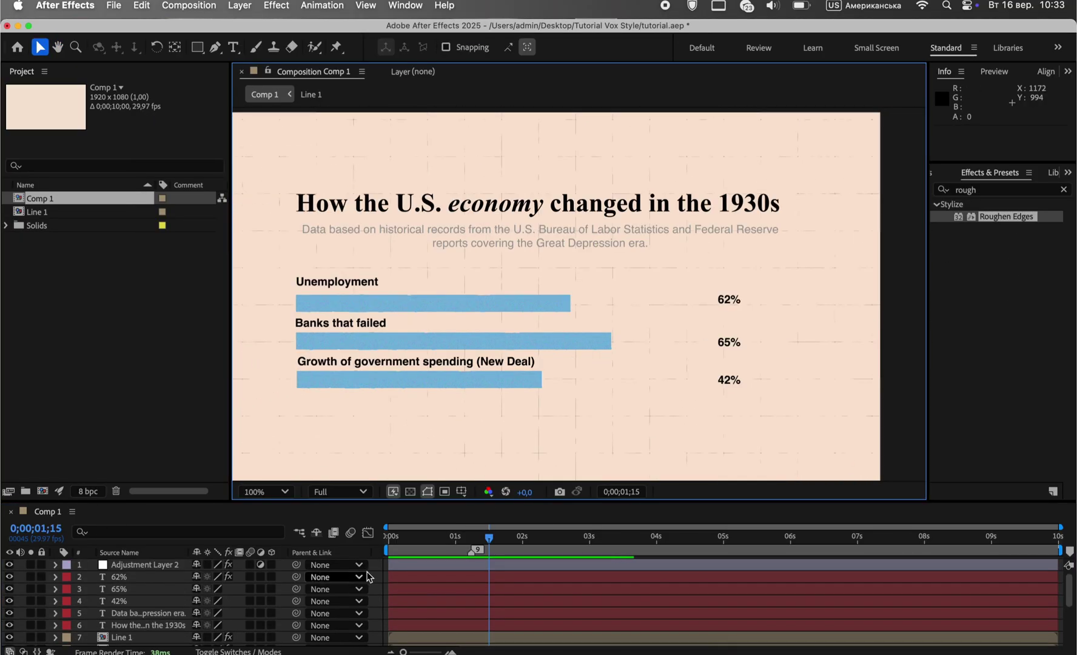
Step: Create a new dark gray solid above the chart layers and apply Fractal Noise to it
right_click(369, 577)
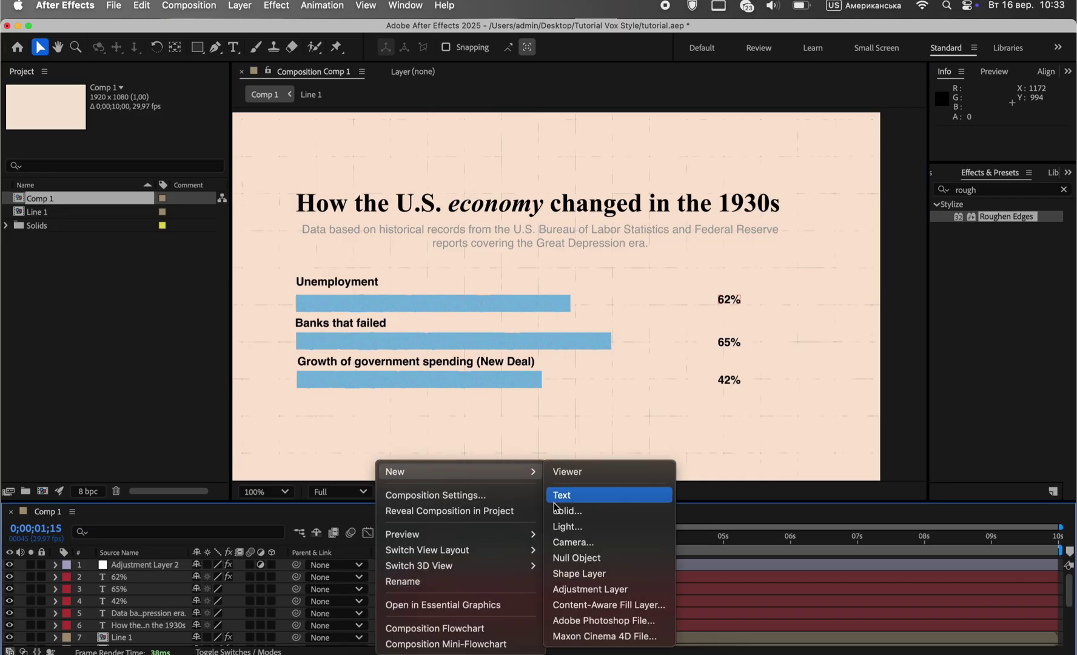
left_click(576, 510)
left_click(677, 485)
left_click(1064, 190)
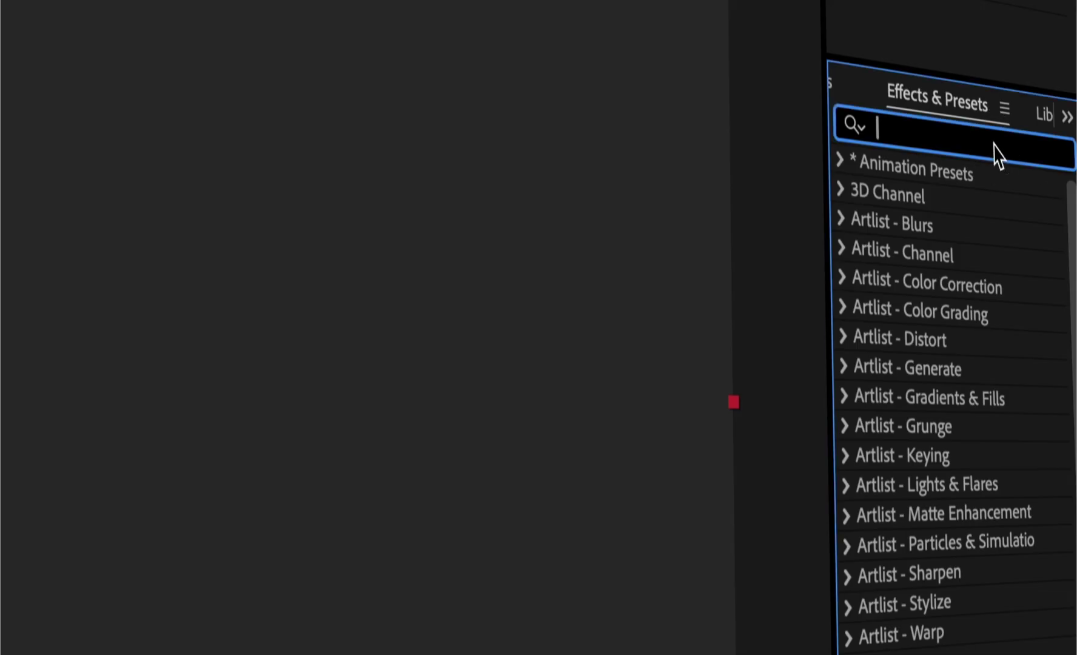
type("Noise")
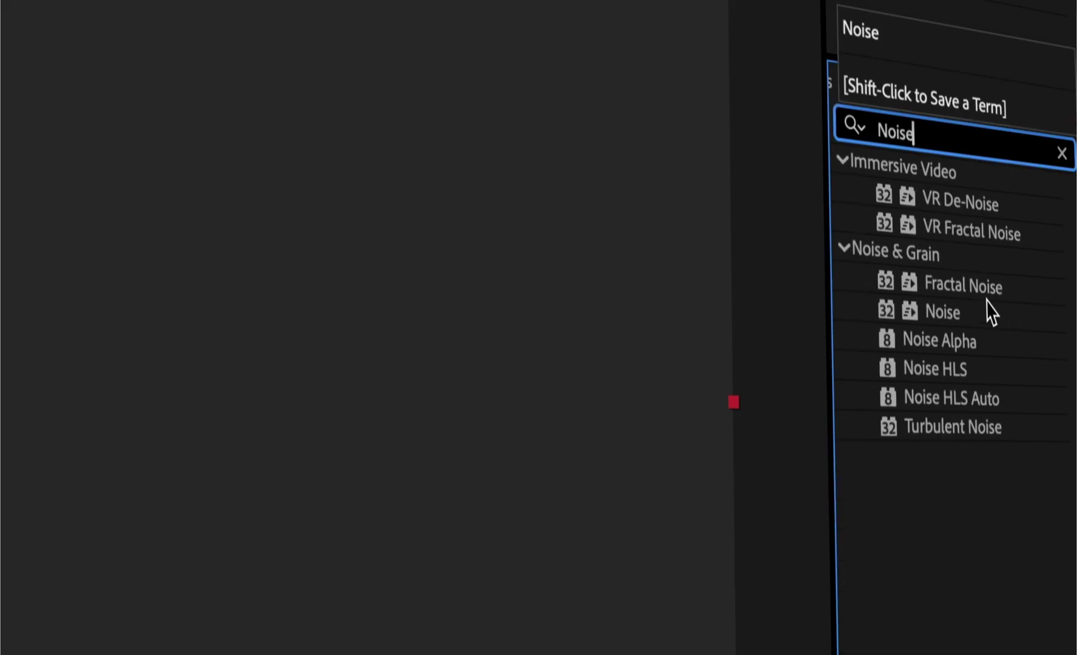
double_click(971, 287)
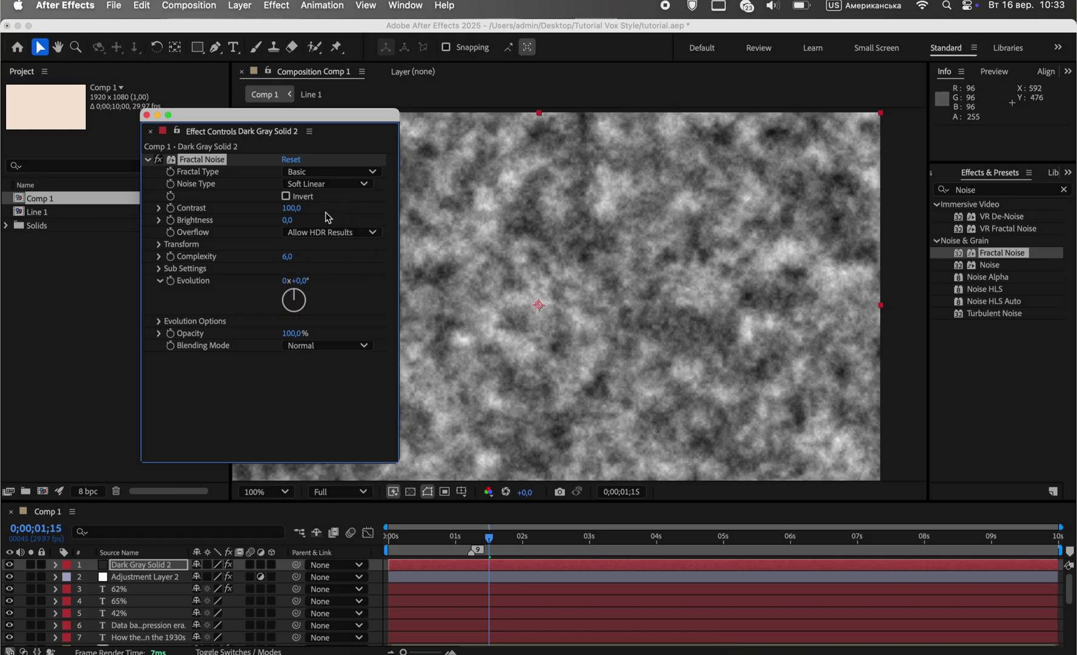
Step: Set the Fractal Noise Contrast to 788, Brightness to 9, Complexity to 9.9 and Evolution to 131°
left_click_drag(295, 208, 285, 263)
left_click_drag(390, 261, 515, 237)
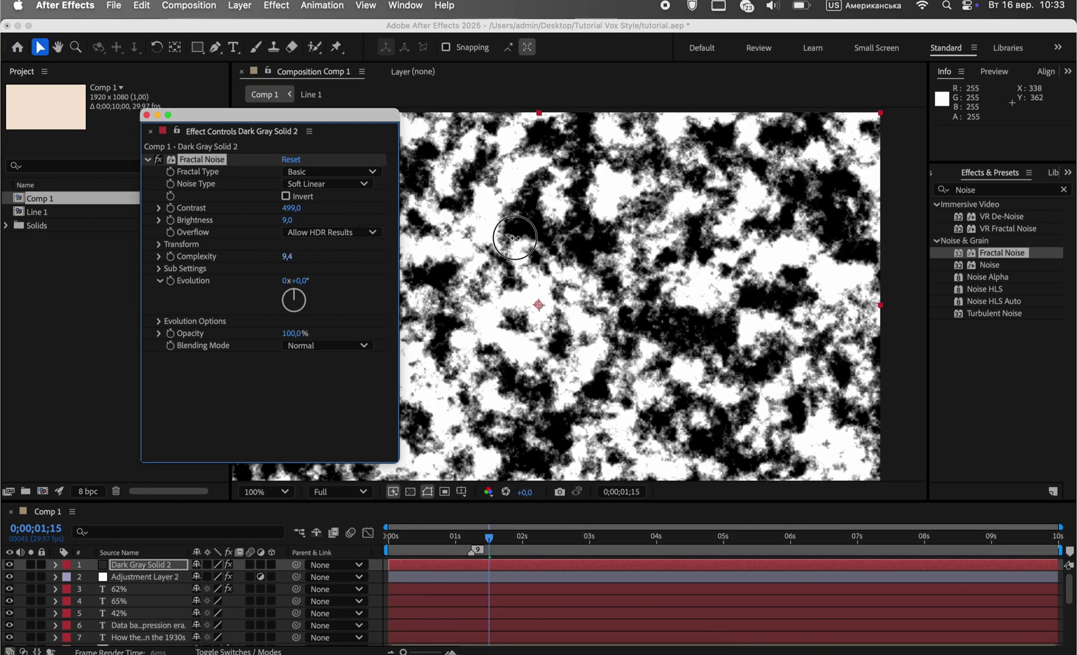
left_click_drag(308, 299, 364, 358)
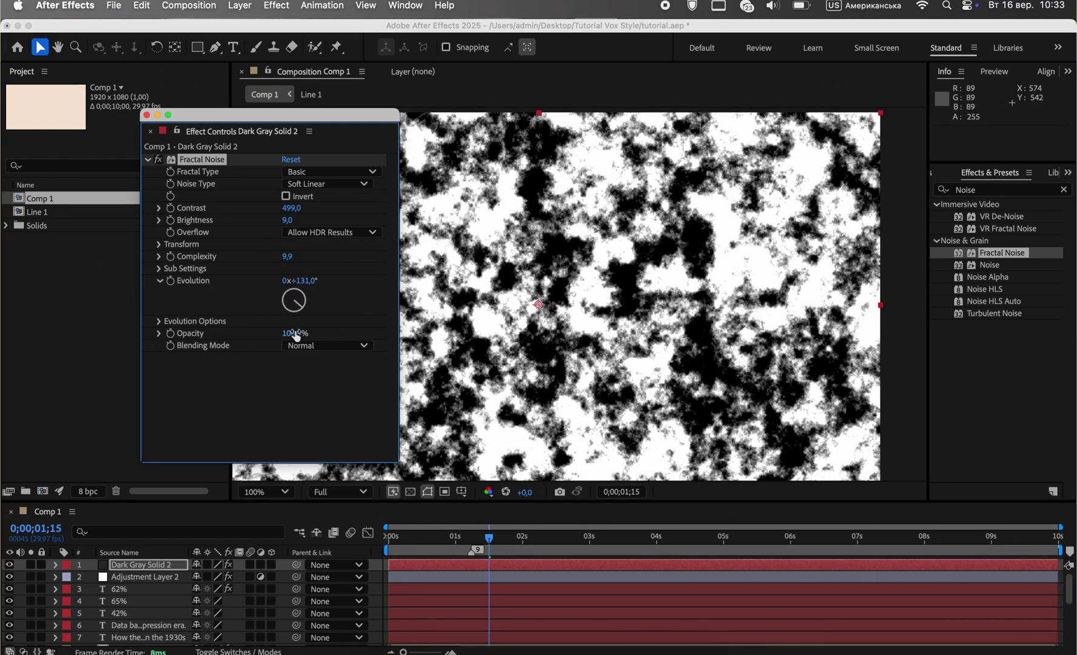
left_click_drag(292, 208, 494, 237)
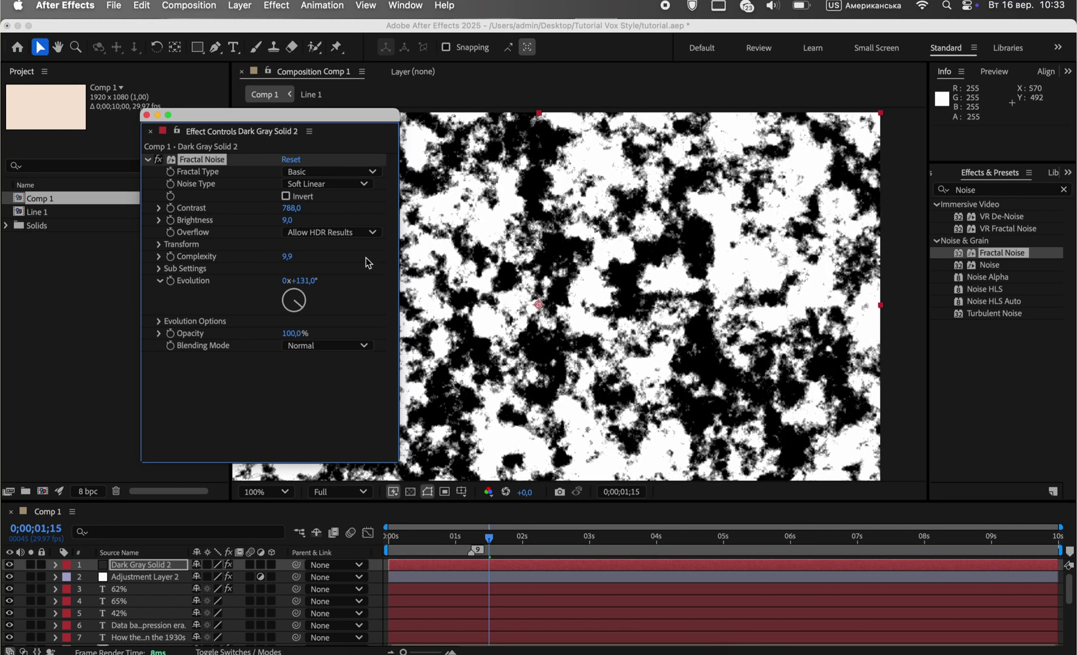
mouse_move(345, 116)
left_mouse_down()
mouse_move(260, 140)
mouse_move(337, 120)
left_mouse_up()
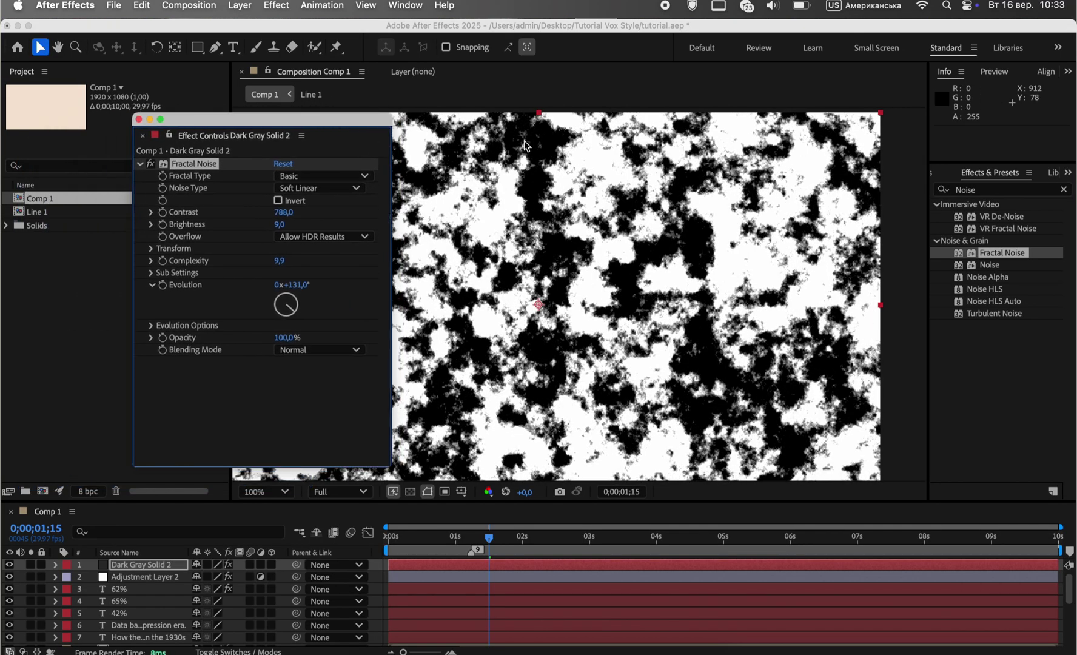
Step: Apply the Color Key effect to the dark gray solid and key out the white parts of the noise
left_click(1064, 189)
left_click(1002, 191)
type("key")
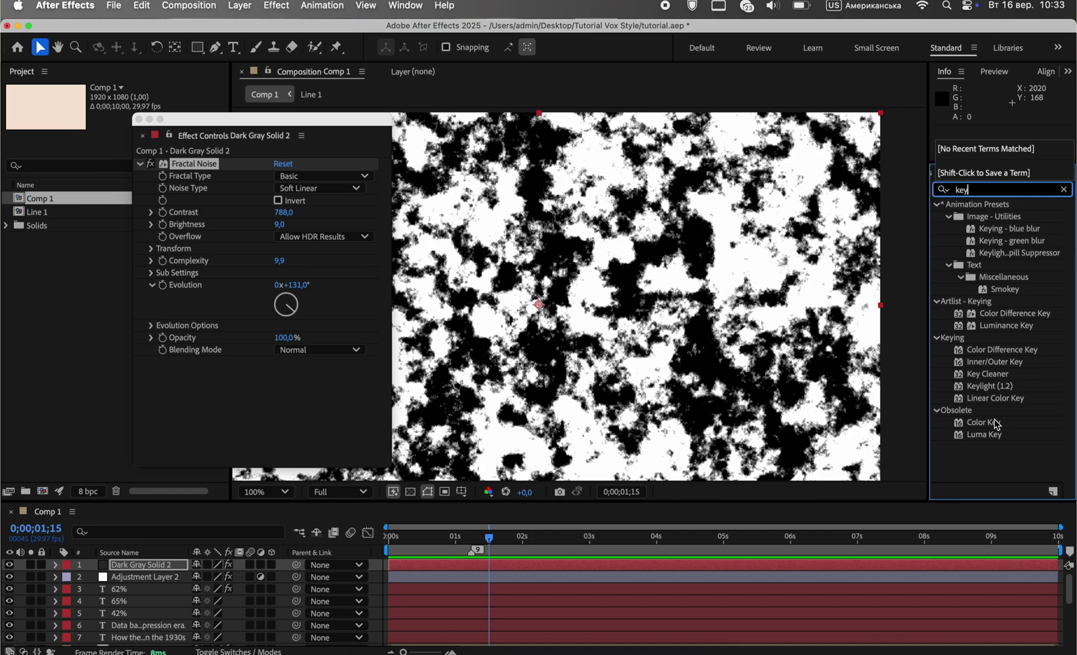
left_click_drag(996, 425, 325, 397)
left_click(302, 374)
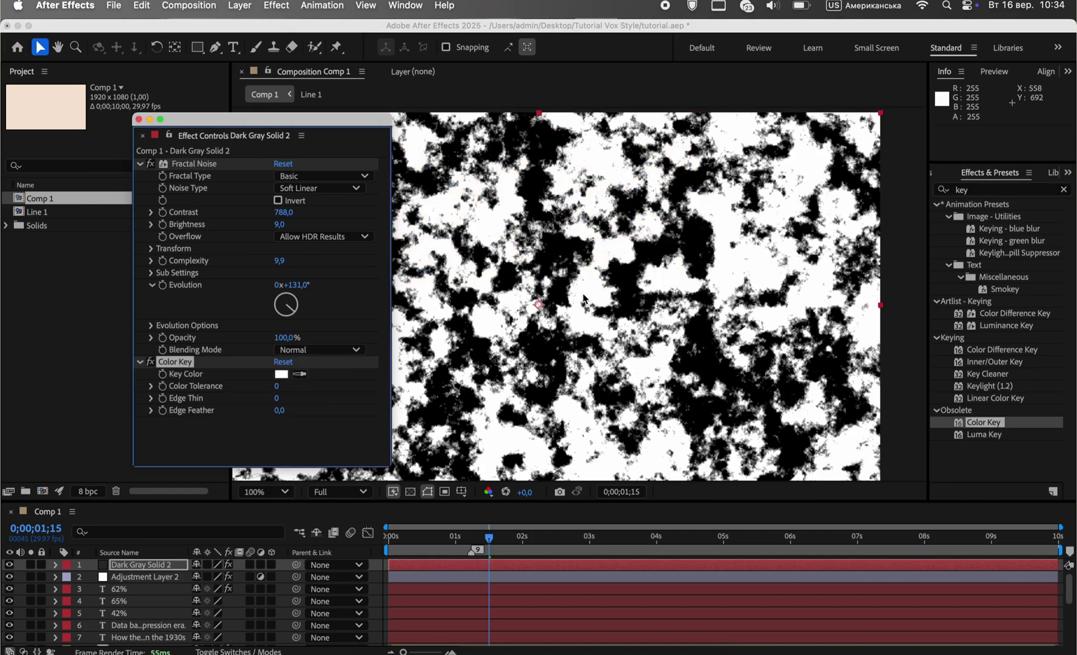
left_click(575, 331)
Step: Apply CC Ball Action to the dark gray solid with Grid Spacing 1 and Ball Size 27 for a fine dot pattern
left_click(1063, 189)
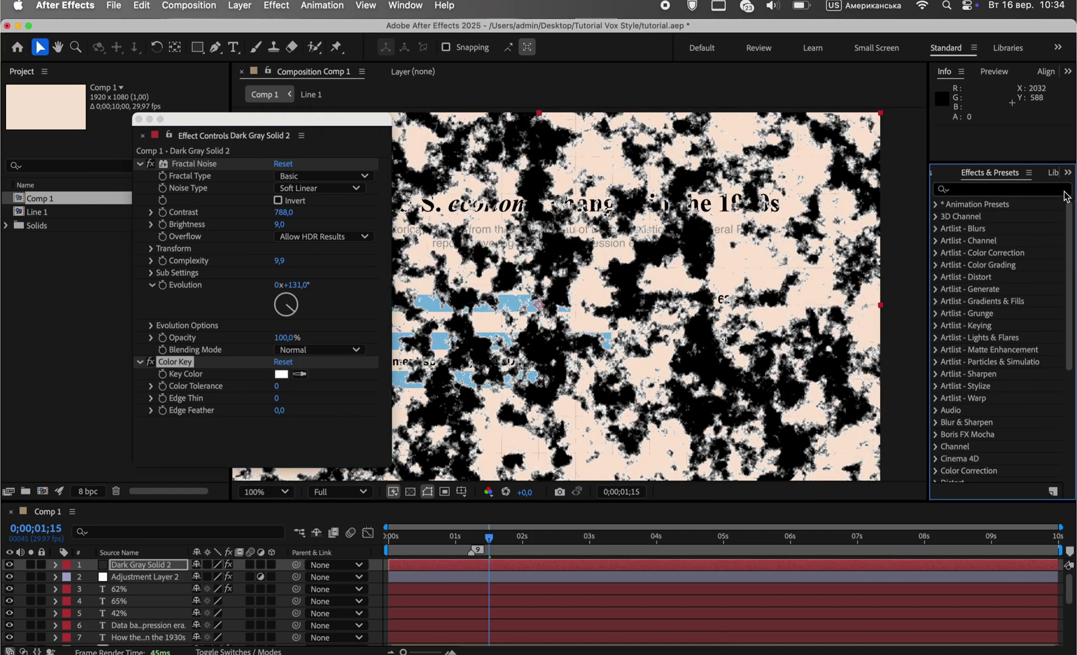
type("cc ball")
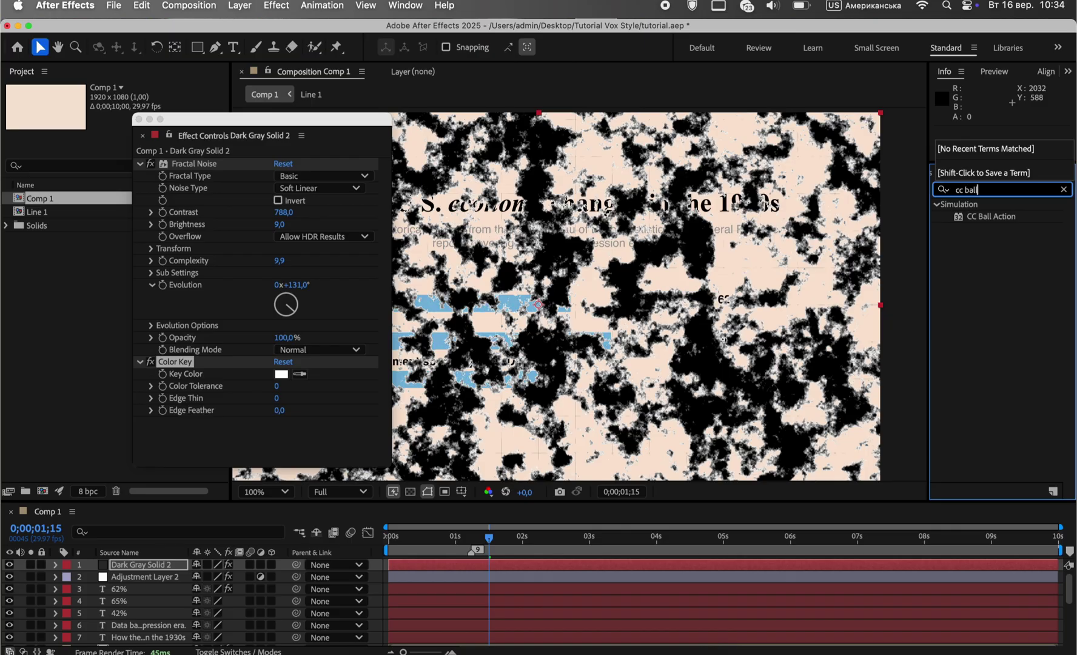
left_click_drag(977, 217, 321, 447)
mouse_move(276, 298)
left_mouse_down()
mouse_move(248, 299)
mouse_move(281, 306)
mouse_move(234, 315)
mouse_move(273, 298)
left_mouse_up()
scroll(595, 309, "up", 2)
scroll(517, 332, "down", 4)
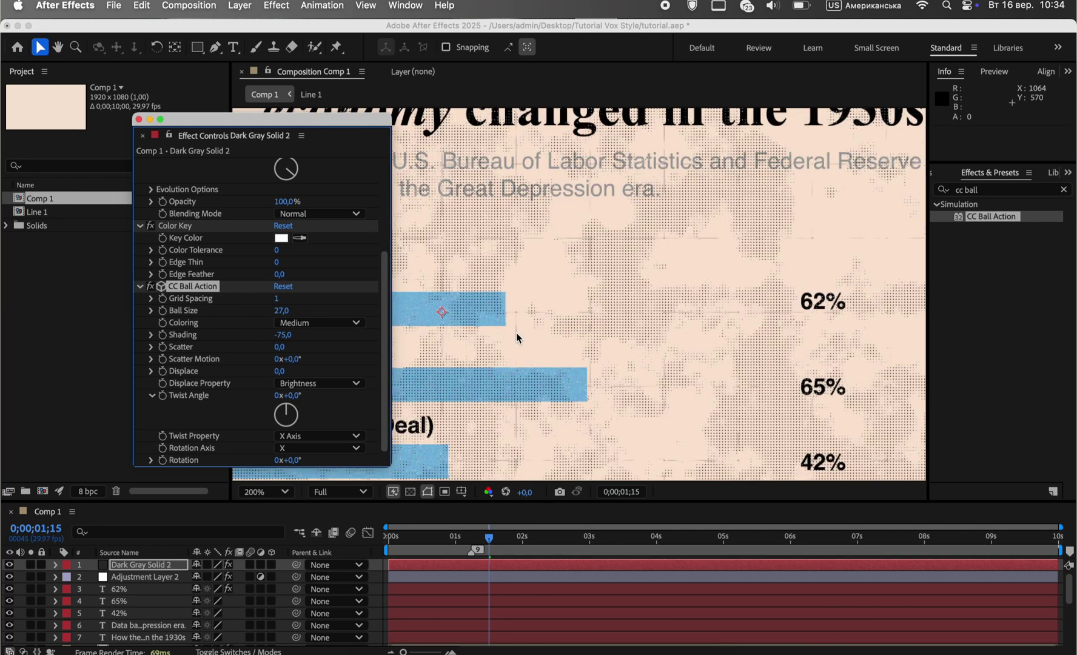
scroll(466, 329, "up", 2)
Step: Apply the Fill effect to the dark gray solid and set its color to light cream F0E3CE
left_click(1063, 189)
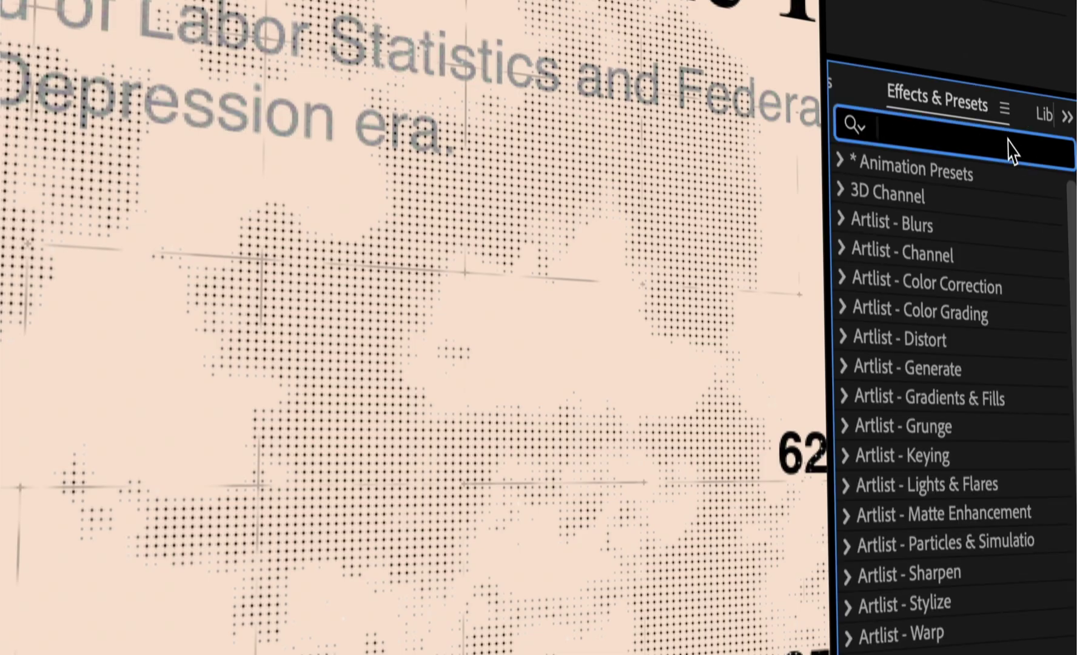
type("fill")
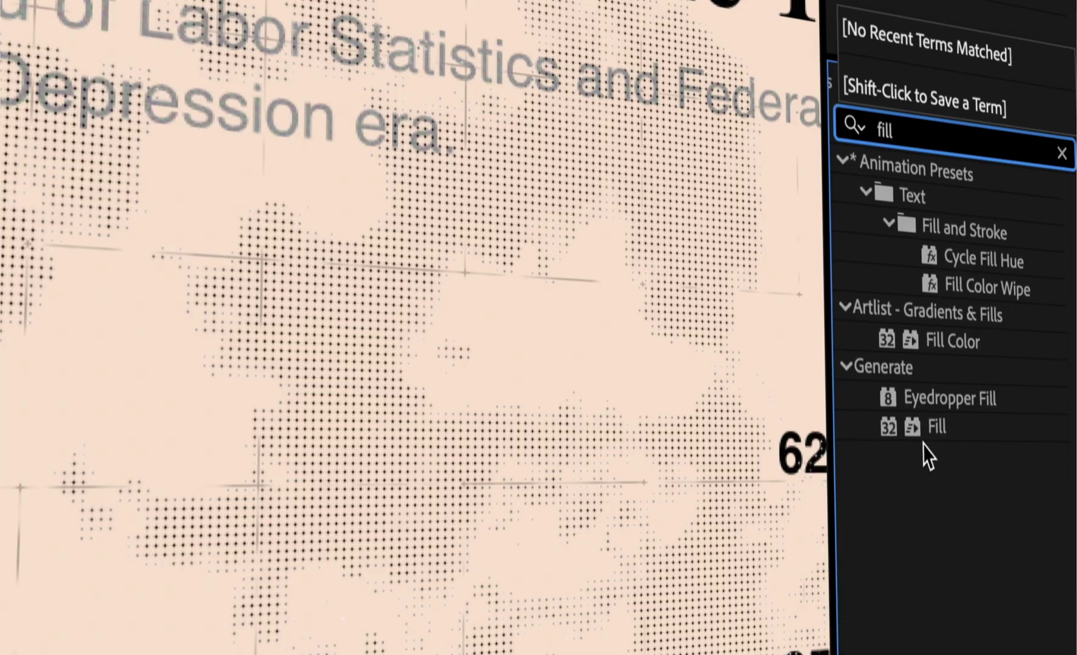
left_click_drag(926, 432, 284, 414)
left_click(297, 414)
left_click(435, 289)
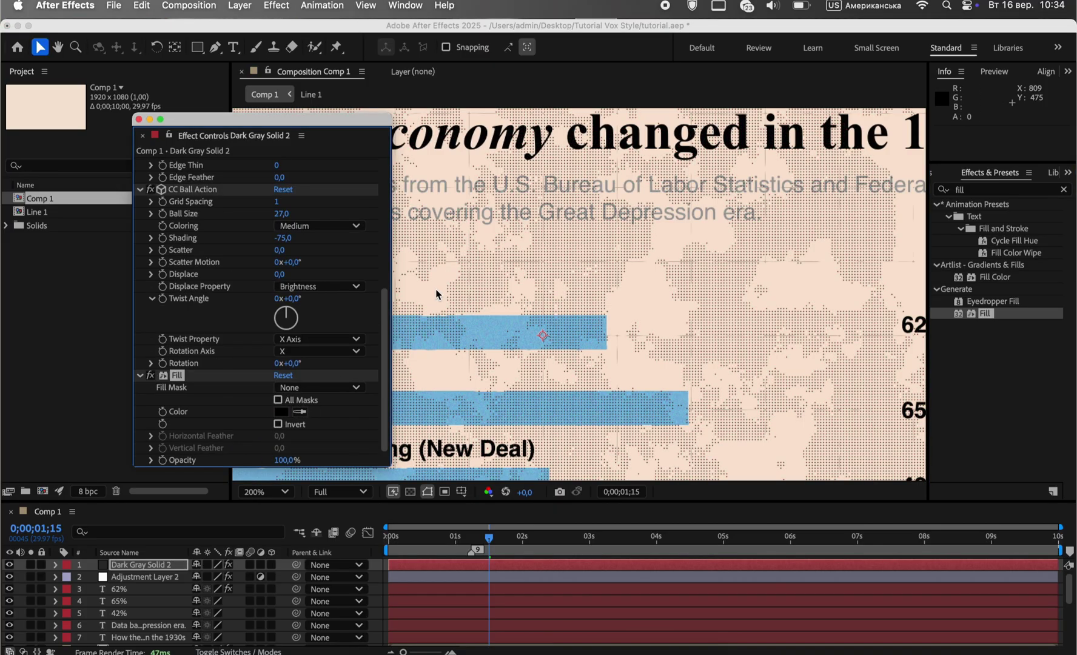
left_click(282, 412)
left_click_drag(580, 445, 575, 421)
left_click_drag(402, 258, 405, 265)
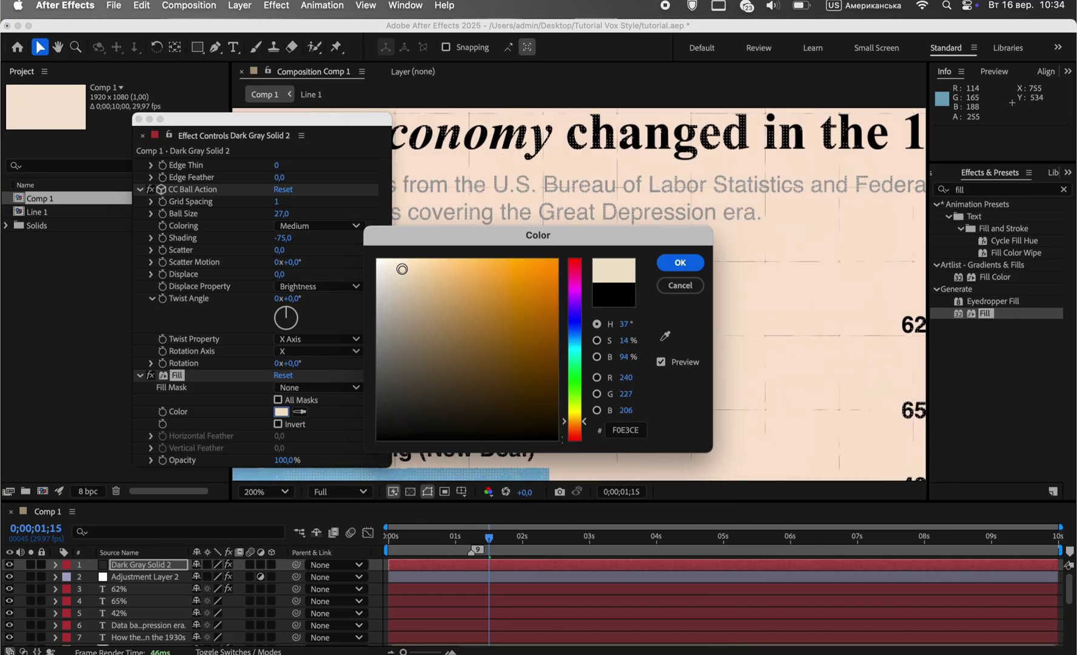
left_click(680, 262)
scroll(709, 279, "up", 2)
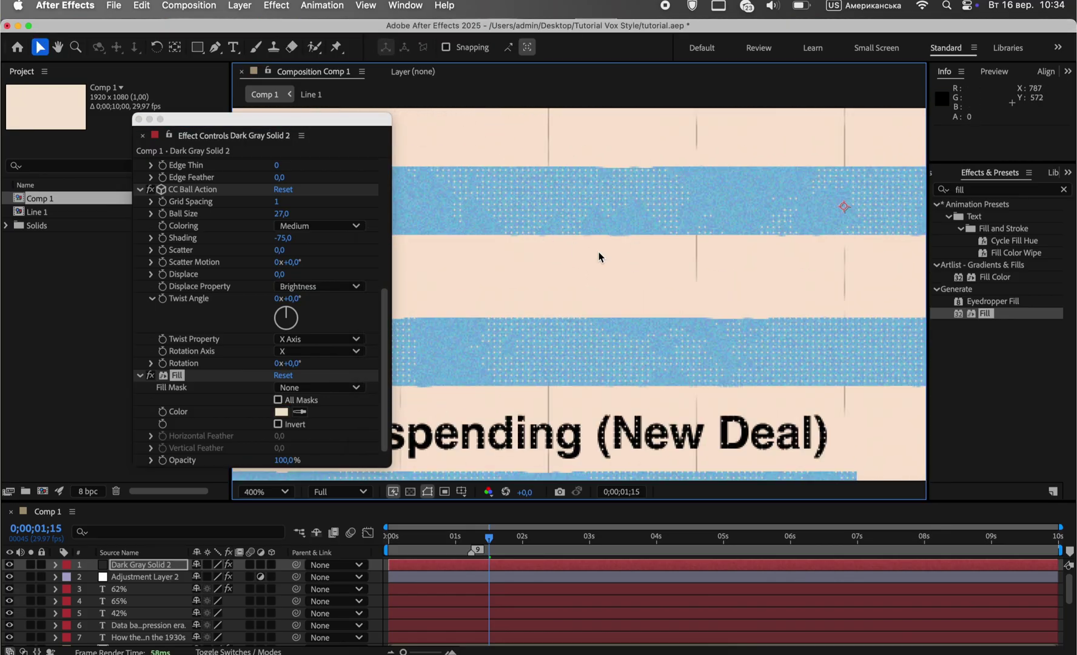
left_click(139, 120)
Step: Lower the dark gray solid's Opacity so the cream dots look subtle over the blue bars
scroll(475, 188, "down", 2)
left_click_drag(492, 173, 552, 224)
scroll(492, 286, "up", 2)
left_click(55, 565)
left_click(67, 589)
scroll(170, 589, "down", 2)
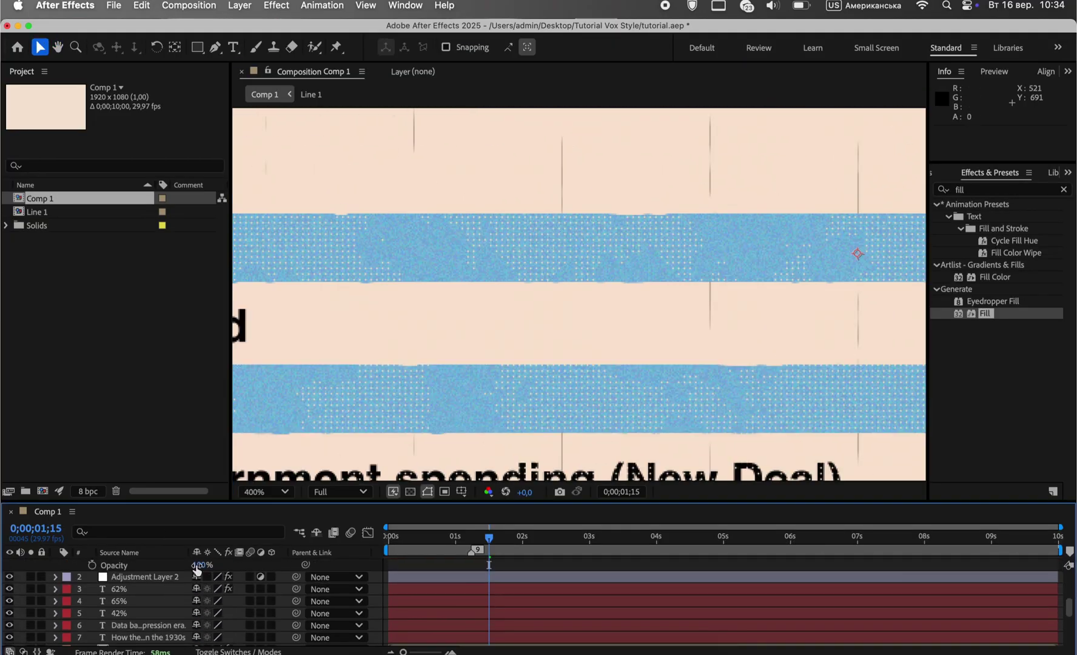
left_click_drag(198, 565, 165, 567)
scroll(77, 595, "down", 2)
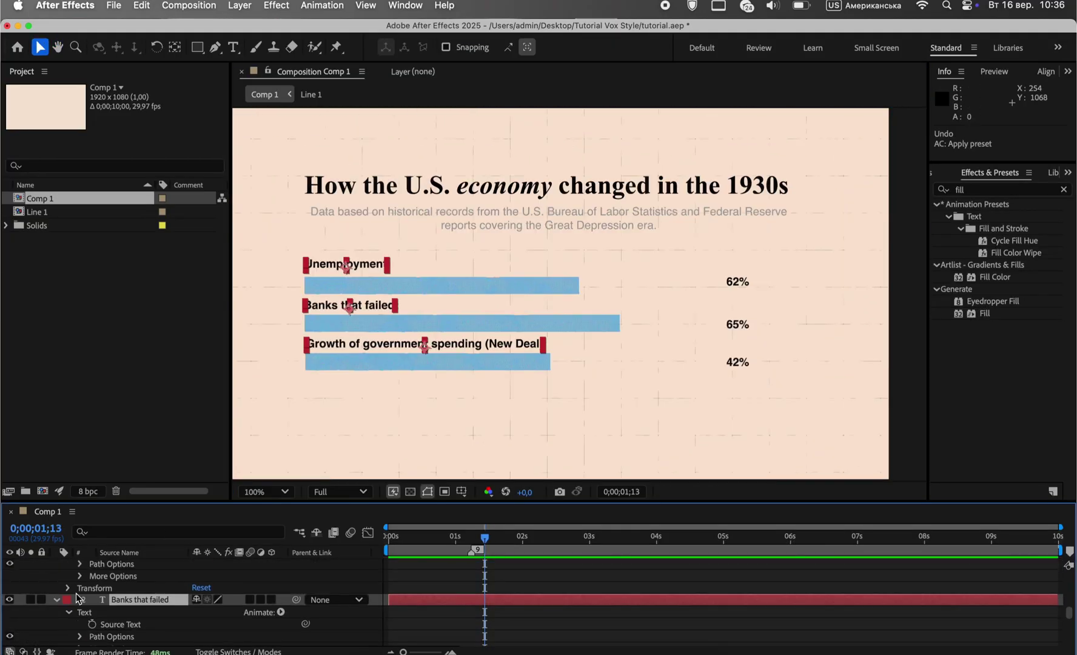
Step: Apply the first Text Layer transition preset of Animation Composer 3 to the three bar labels as an In animation and preview it
left_click(56, 604)
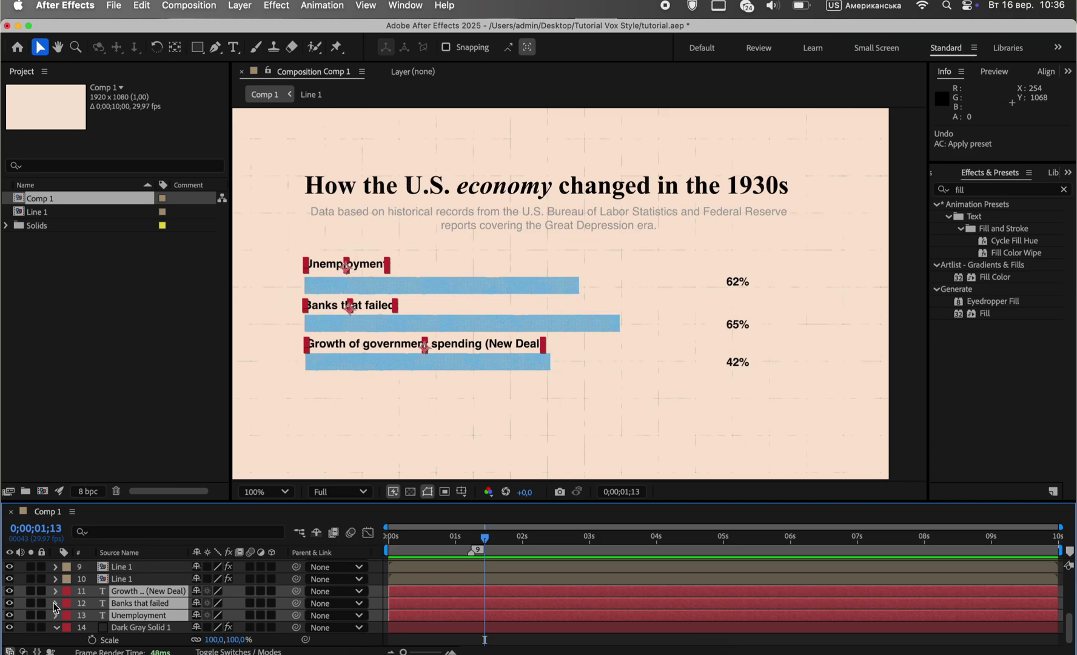
left_click(405, 6)
left_click(436, 132)
left_click(650, 177)
left_click(673, 231)
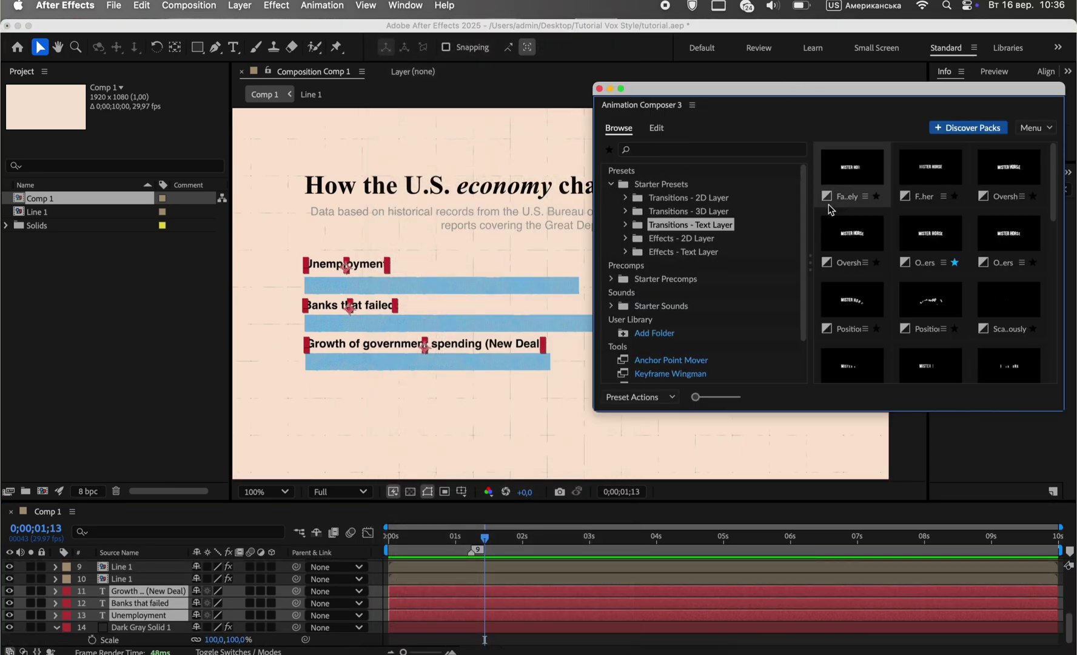
left_click(853, 167)
left_click(921, 394)
left_click(142, 134)
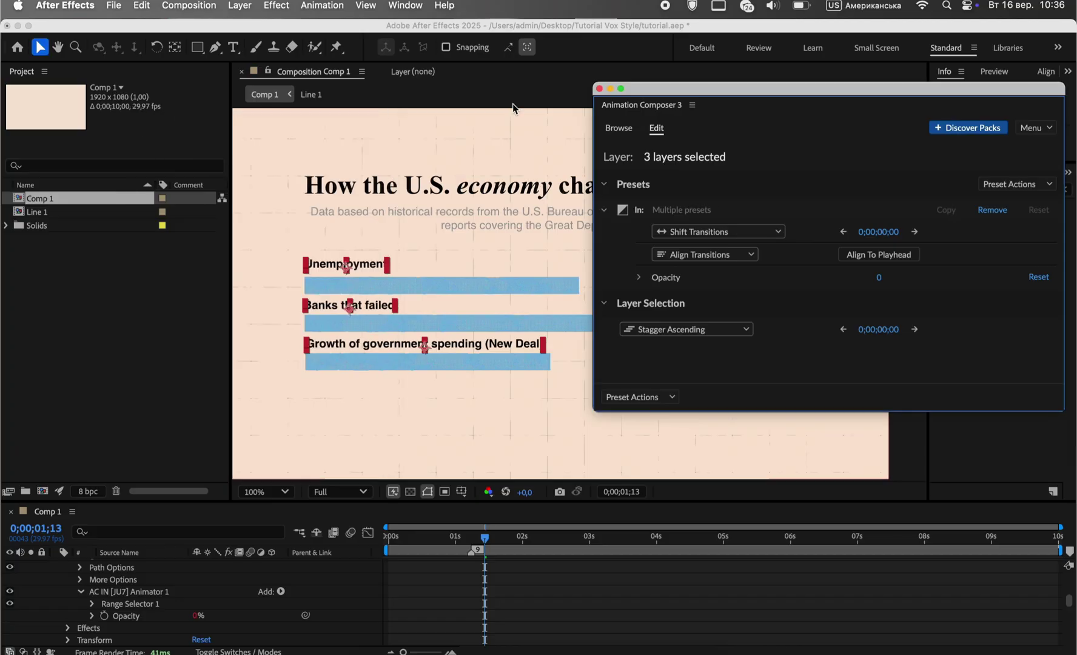
left_click(599, 89)
key("space")
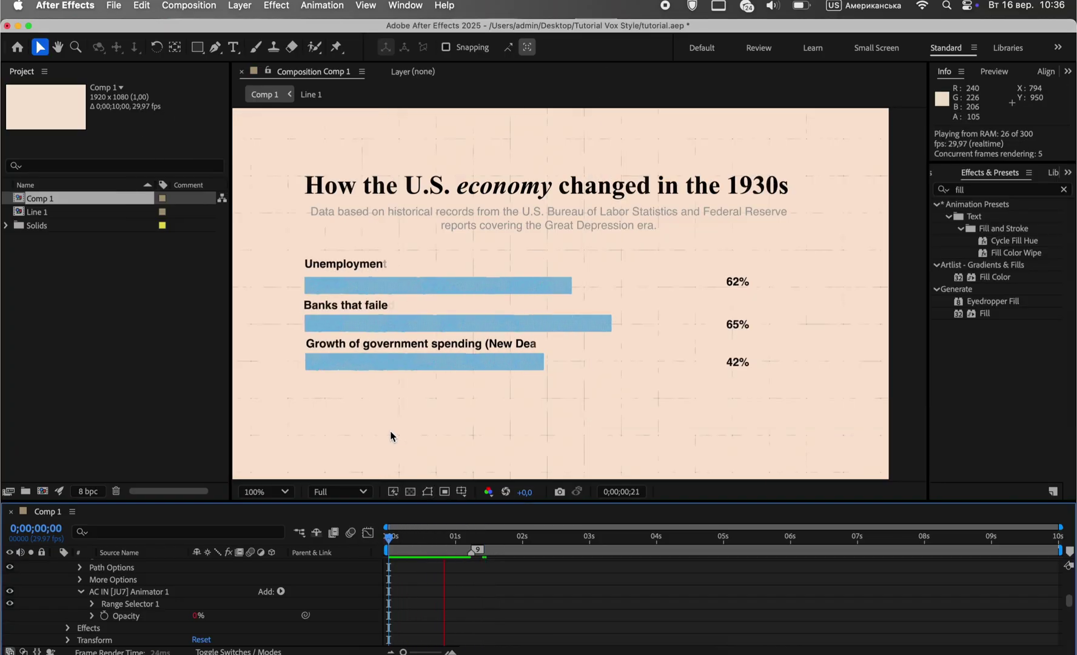
Step: Shift the three bar label layers slightly later on the timeline
scroll(69, 613, "up", 5)
scroll(61, 620, "down", 3)
left_click(56, 629)
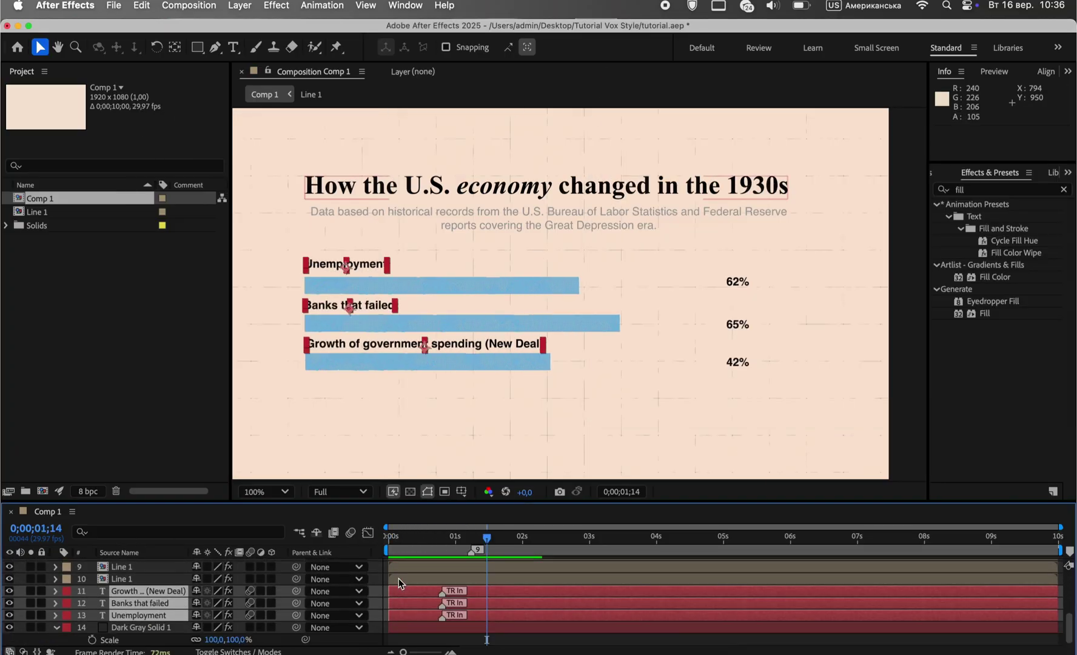
left_click_drag(398, 591, 416, 592)
scroll(416, 590, "up", 5)
left_click(408, 562)
Step: Apply the favorited Ease preset from Animation Composer 3's Starter Presets to the title and subtitle layers and preview it from the start
left_click(182, 590)
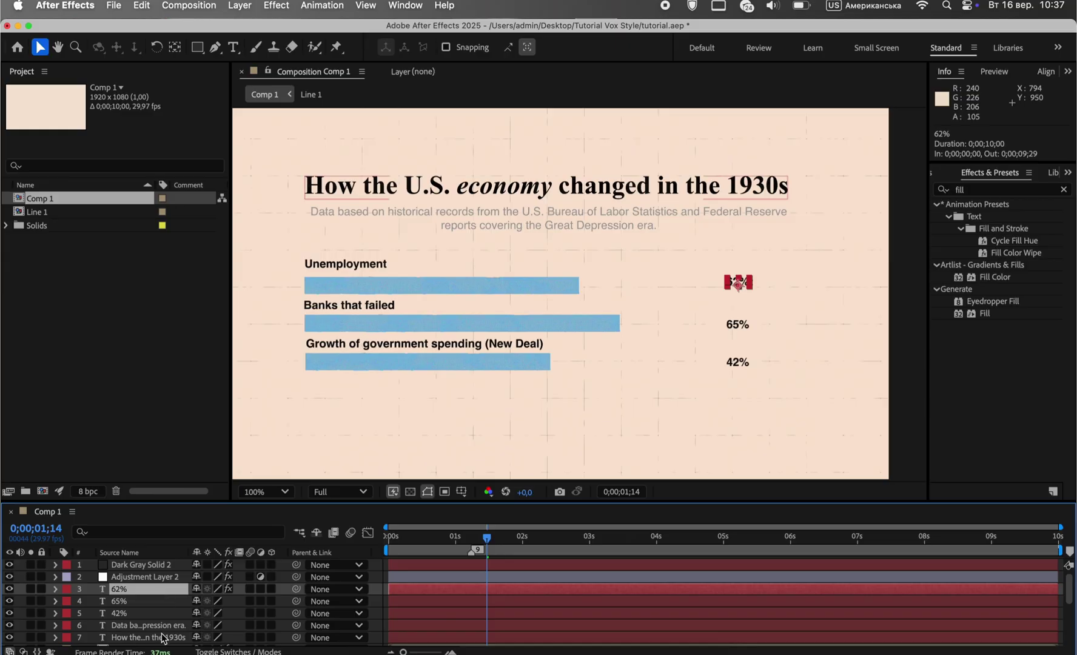
left_click(160, 627)
left_click(161, 637, "shift")
left_click(401, 6)
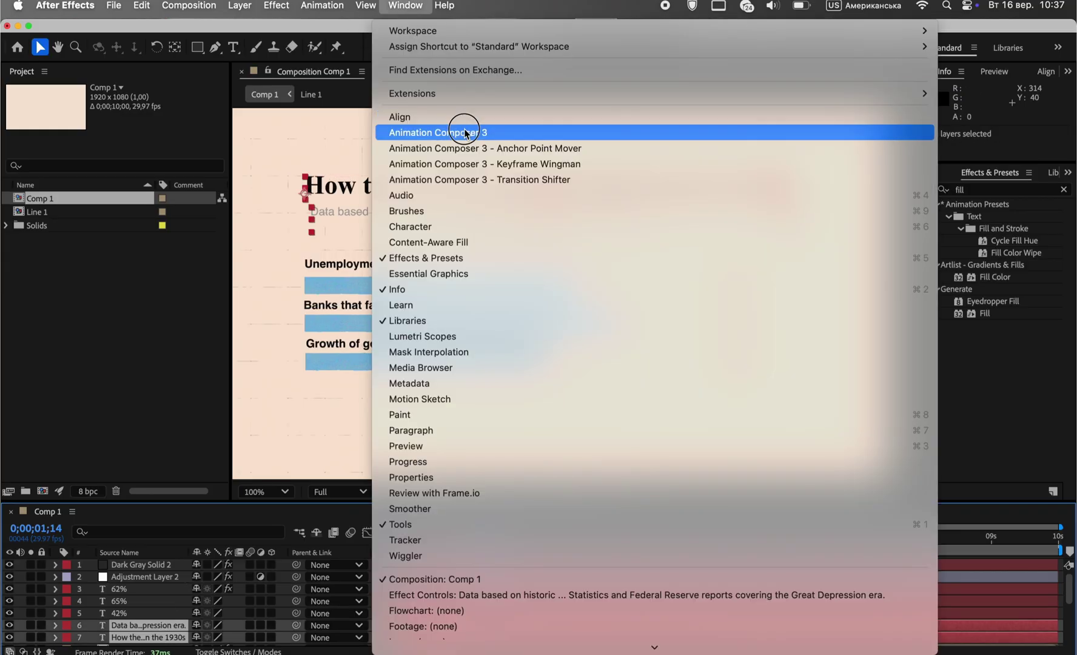
left_click(456, 132)
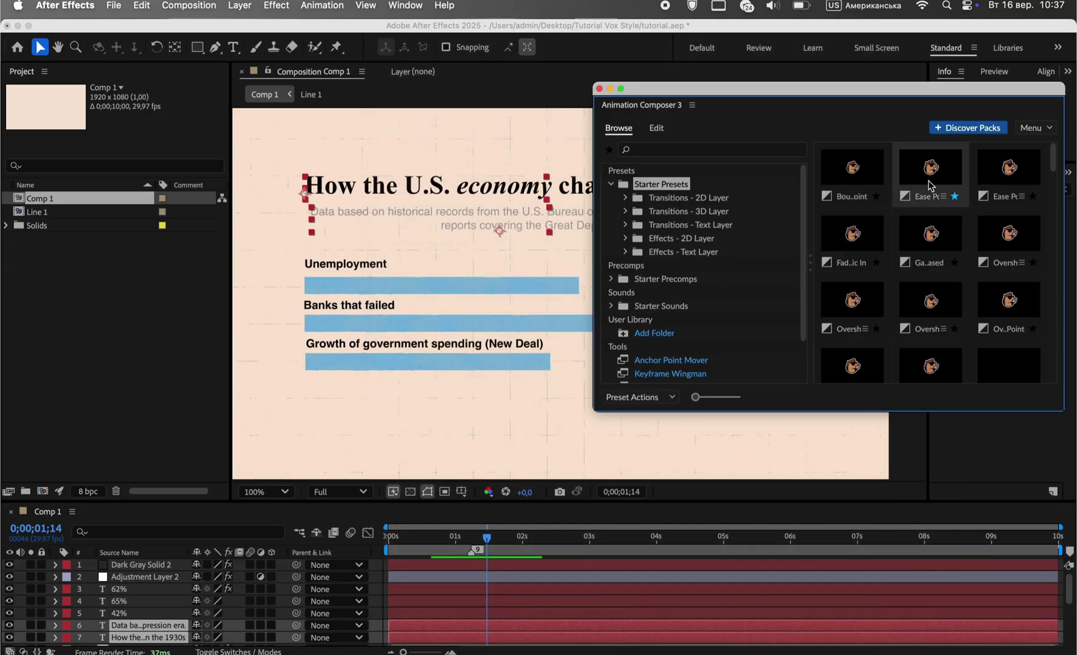
left_click(920, 174)
left_click(925, 398)
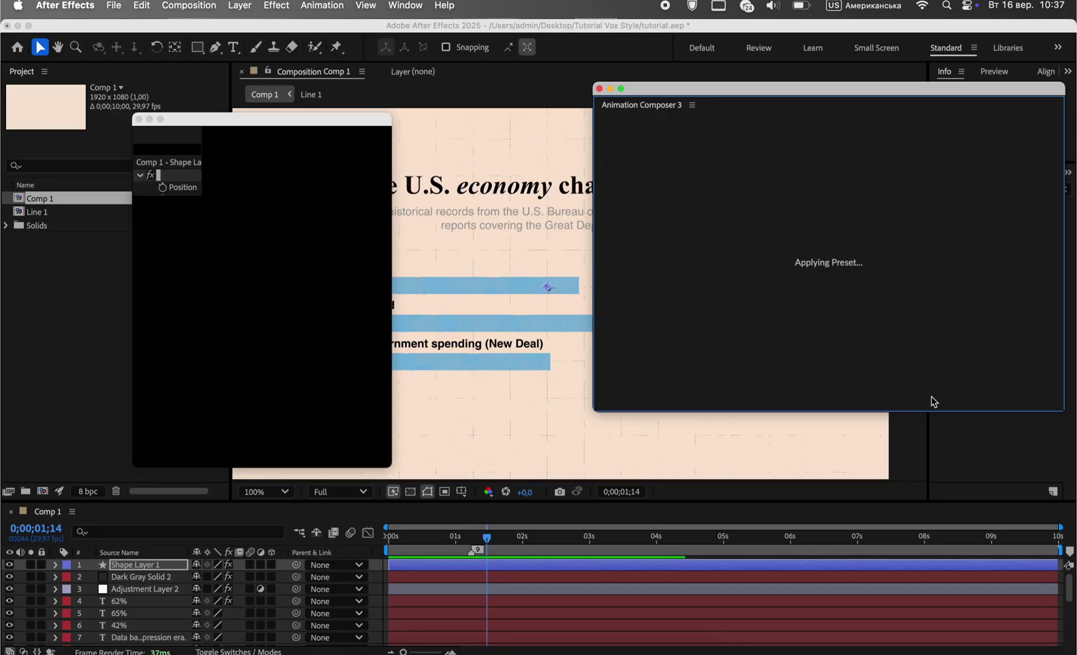
key("space")
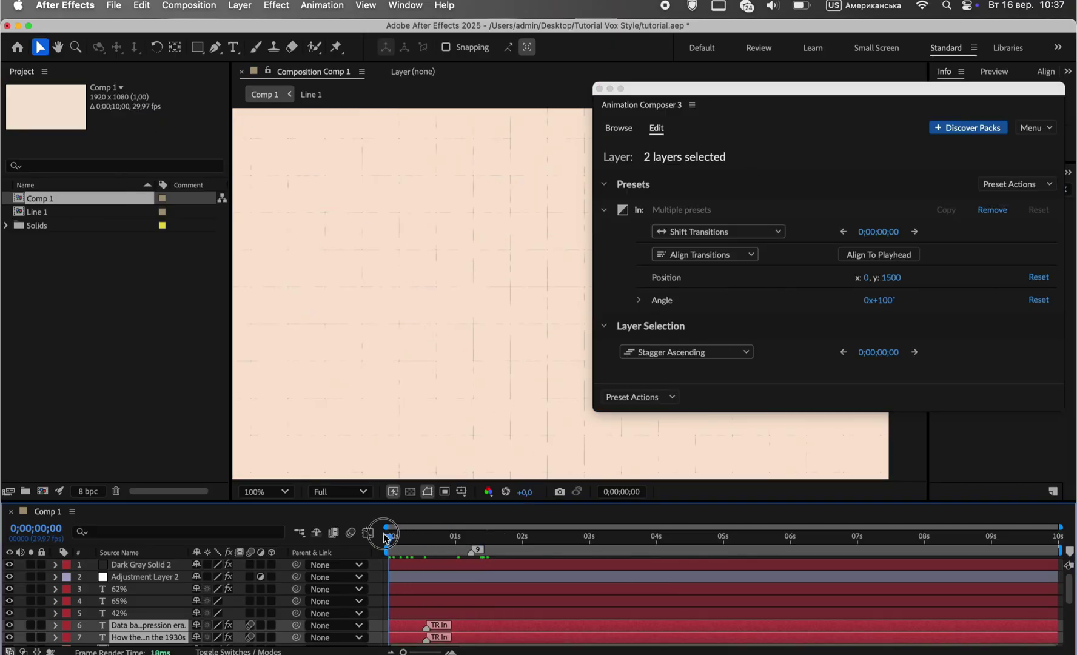
Step: Set the title and subtitle transition's Angle to 0° and its Position y to 300
left_click_drag(933, 92, 959, 197)
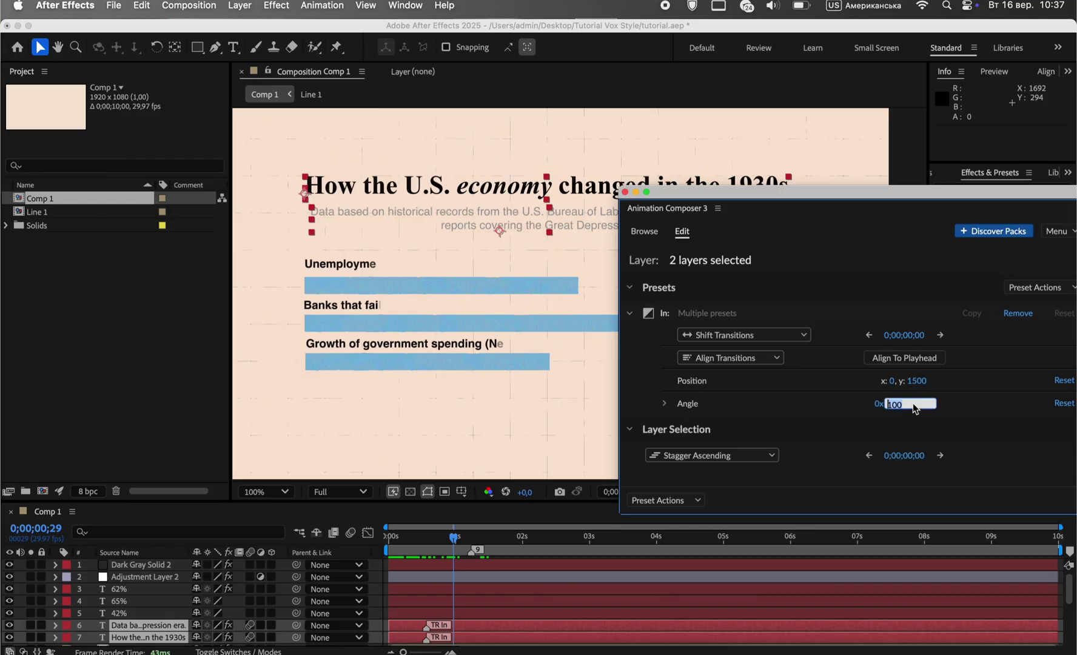
type("0")
key("Return")
left_click_drag(917, 382, 649, 397)
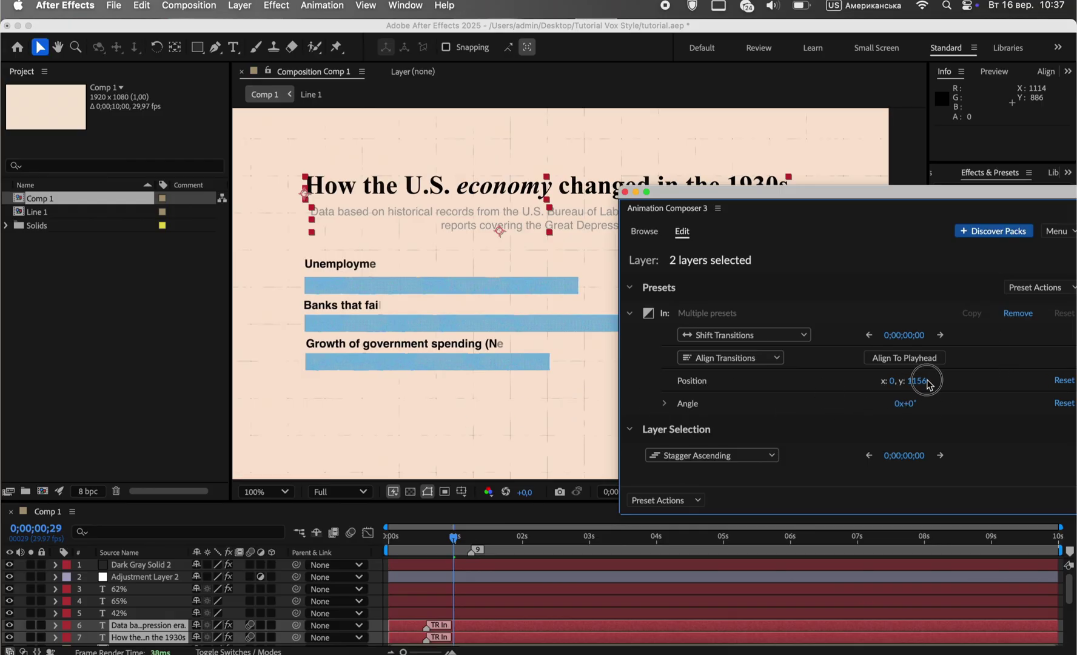
mouse_move(454, 537)
left_mouse_down()
mouse_move(378, 539)
mouse_move(452, 539)
left_mouse_up()
left_click_drag(796, 193, 733, 201)
scroll(442, 571, "down", 2)
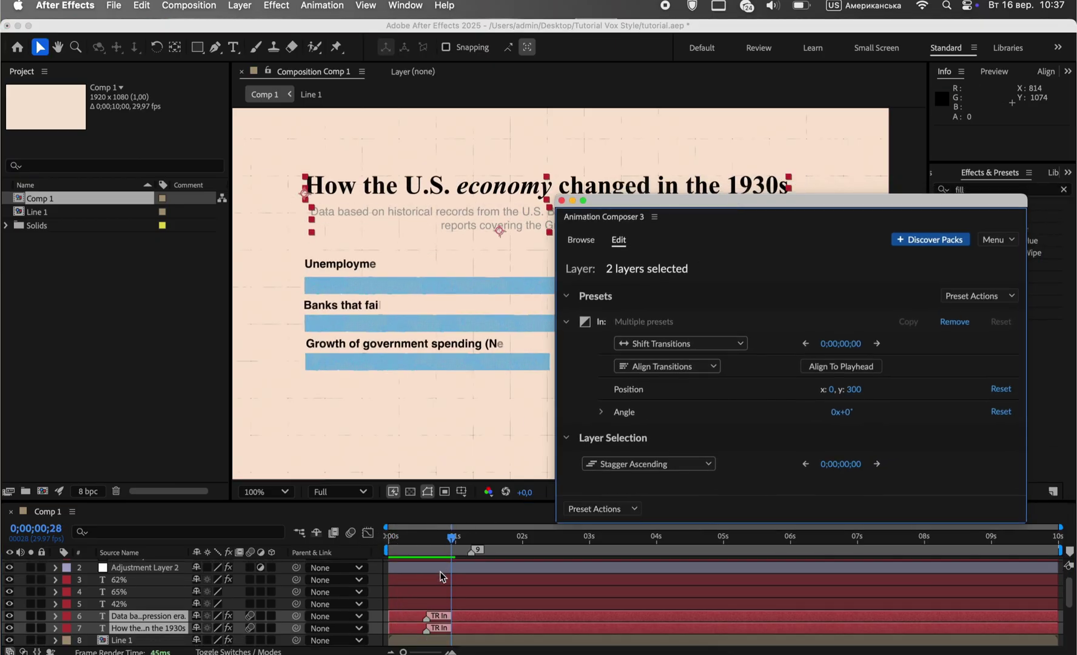
Step: Trim the start of the title and subtitle layers to 0;00;00;13 and preview the animation
left_click_drag(390, 609, 414, 610)
left_click_drag(438, 538, 423, 543)
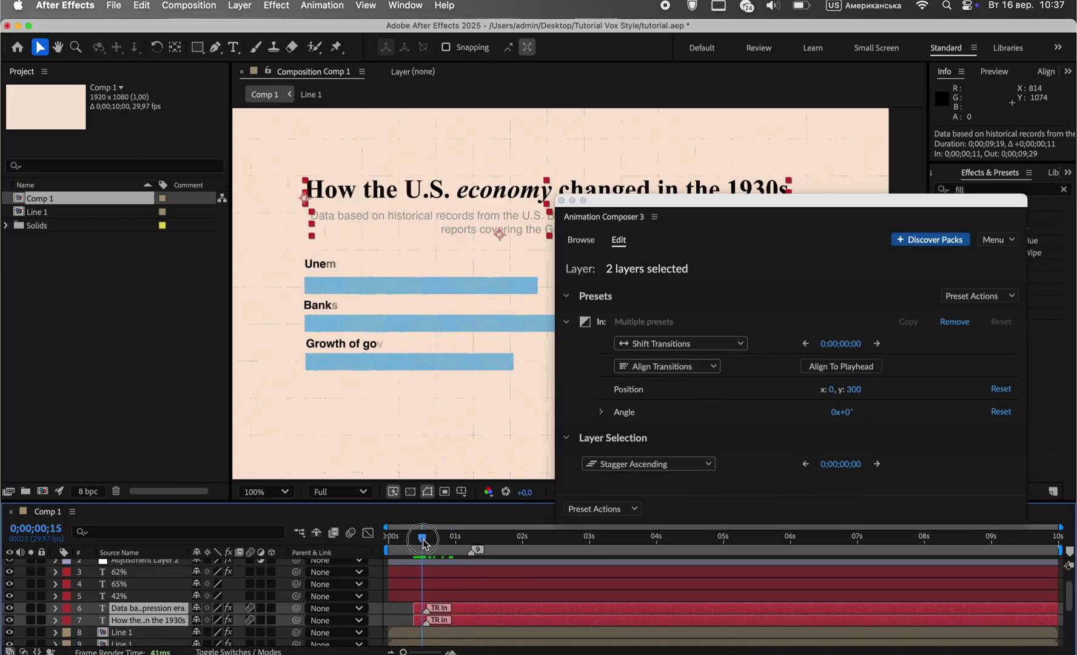
left_click_drag(412, 608, 417, 608)
left_click_drag(422, 537, 447, 536)
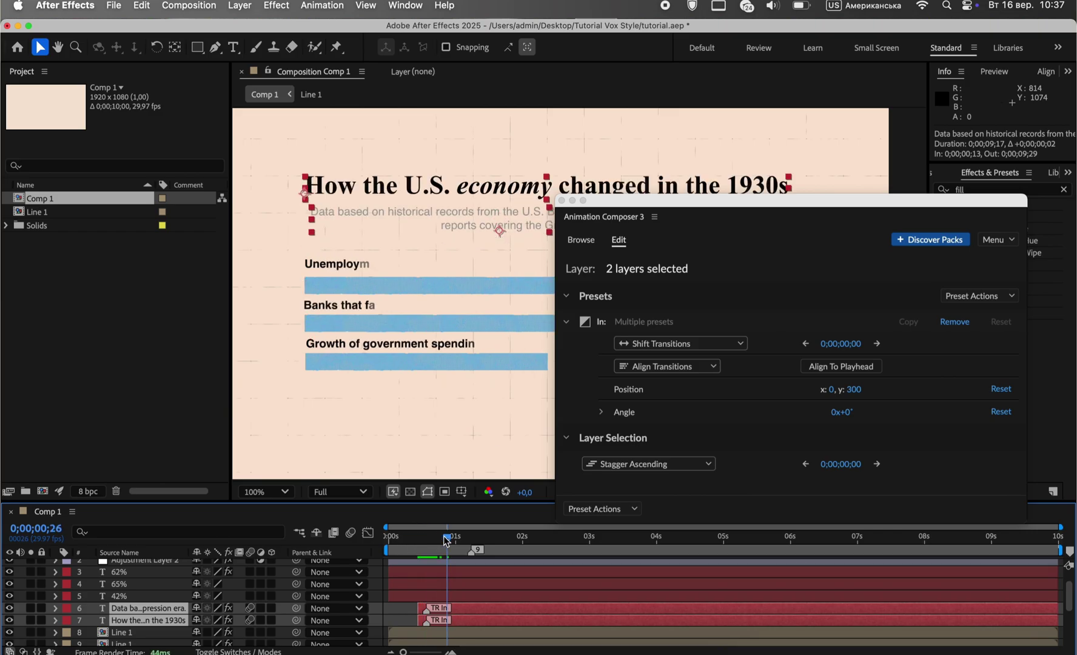
left_click(562, 200)
key("space")
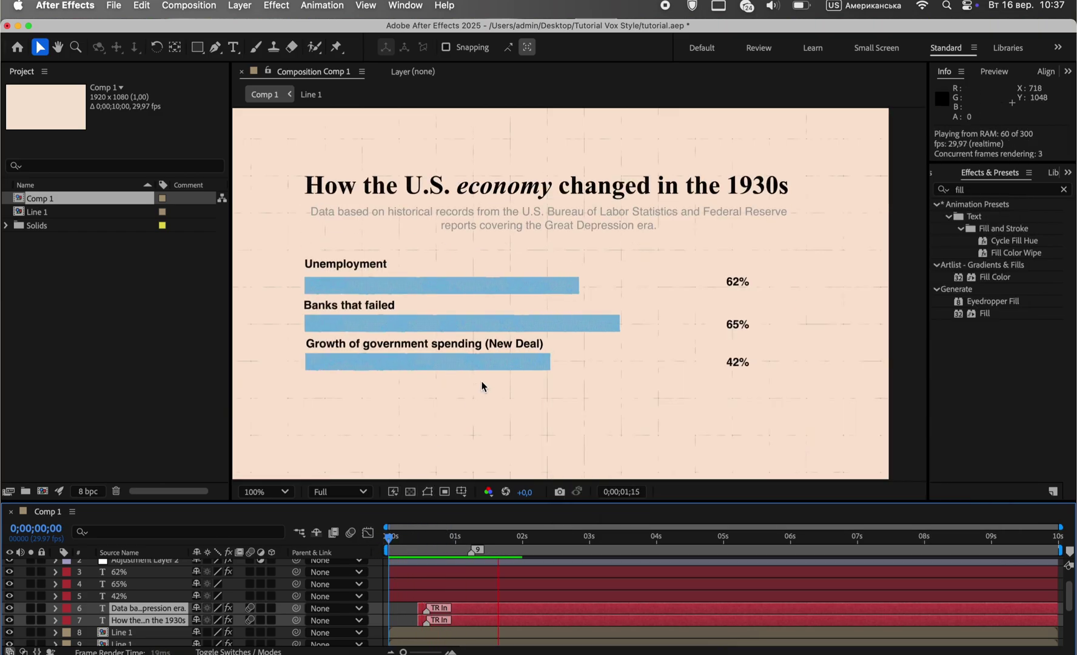
Step: Shift the subtitle layer a few frames later than the title on the timeline and preview the stagger
left_click(456, 583)
left_click(458, 620)
left_click_drag(455, 609, 462, 610)
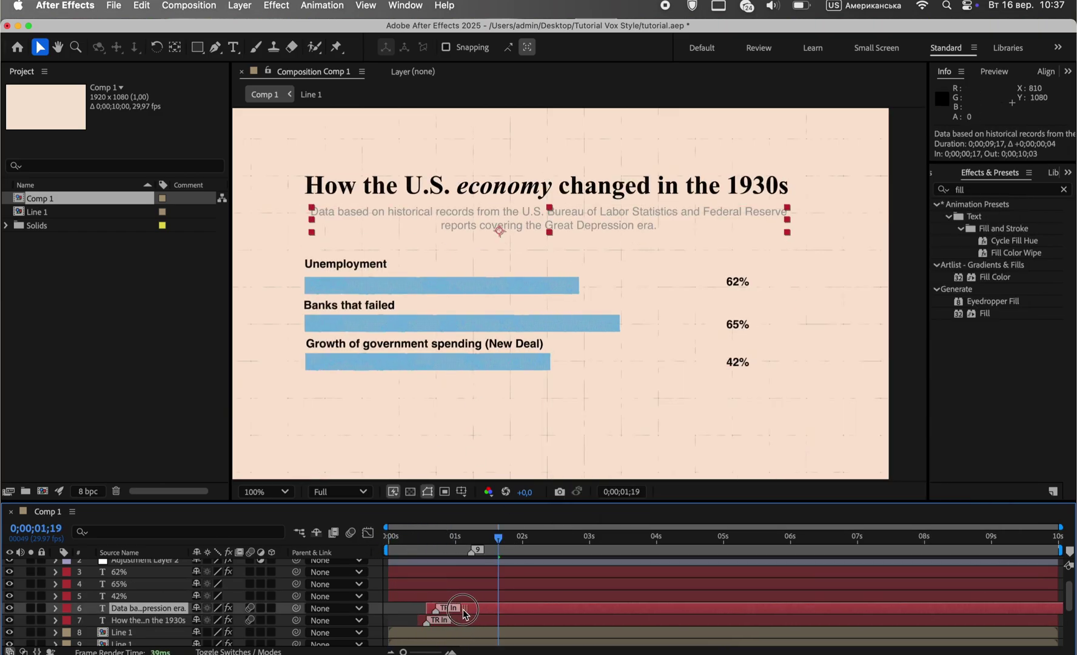
key("space")
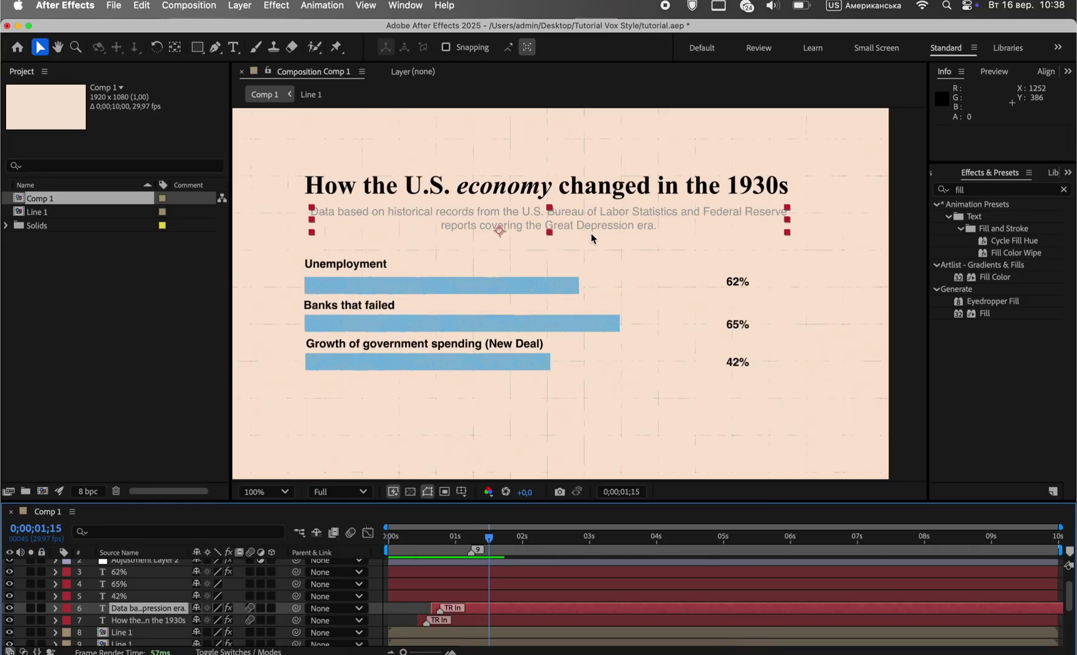
key("space")
Step: Apply the first preset in Animation Composer 3's Starter Presets to the 62%, 65% and 42% layers as an In animation and preview it
left_click(140, 572)
left_click(140, 596, "shift")
left_click(406, 5)
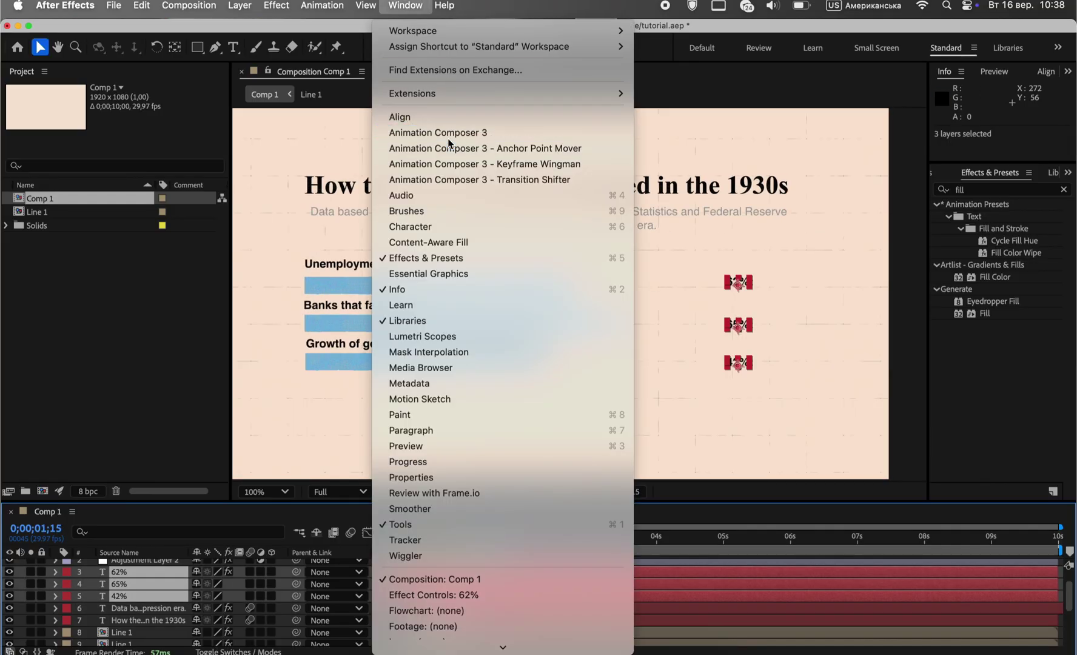
left_click(364, 132)
left_click(608, 294)
left_click(834, 280)
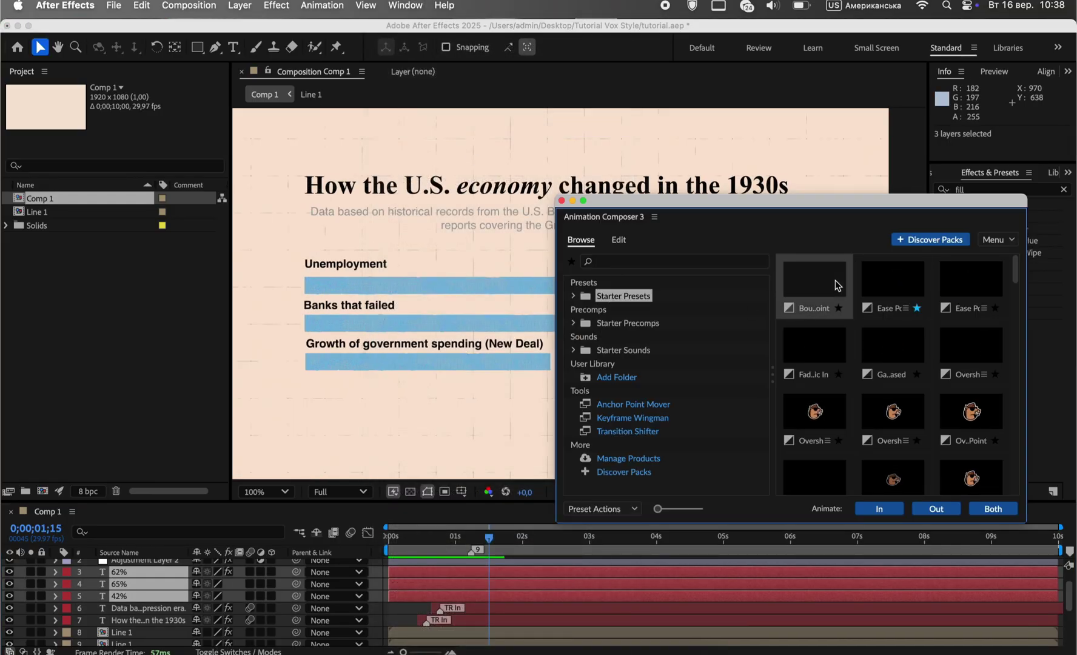
left_click(879, 507)
left_click(139, 119)
left_click(561, 200)
left_click_drag(496, 538, 443, 575)
key("space")
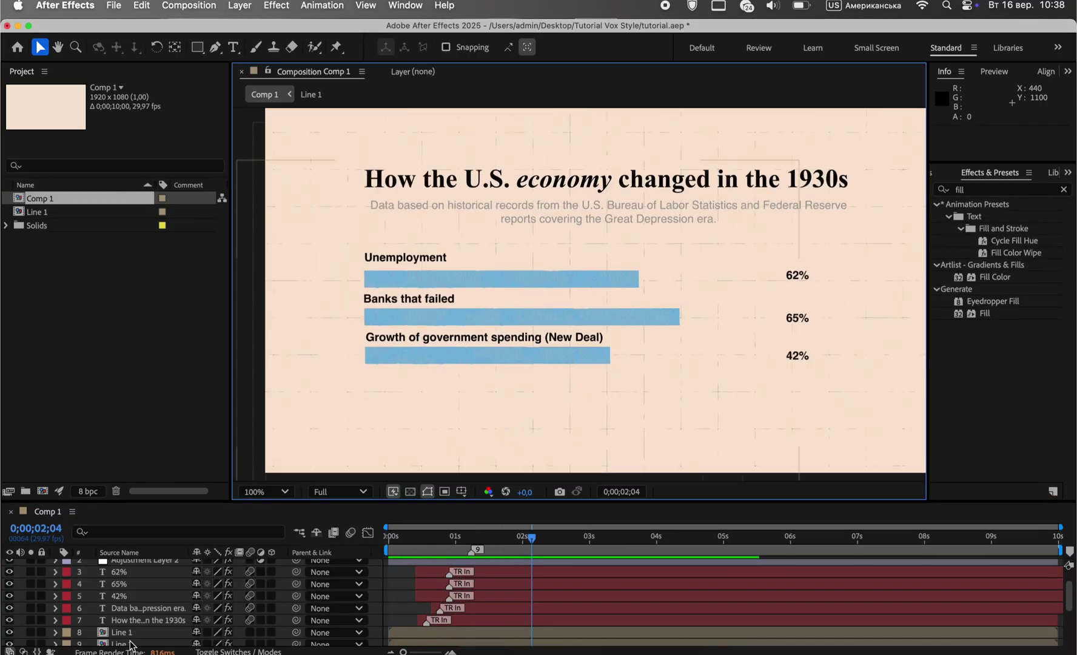
Step: Duplicate the uppermost Line 1 bar layer, place the copy over the middle of the title and scale its width to about 31%
left_click(130, 632)
key("Return")
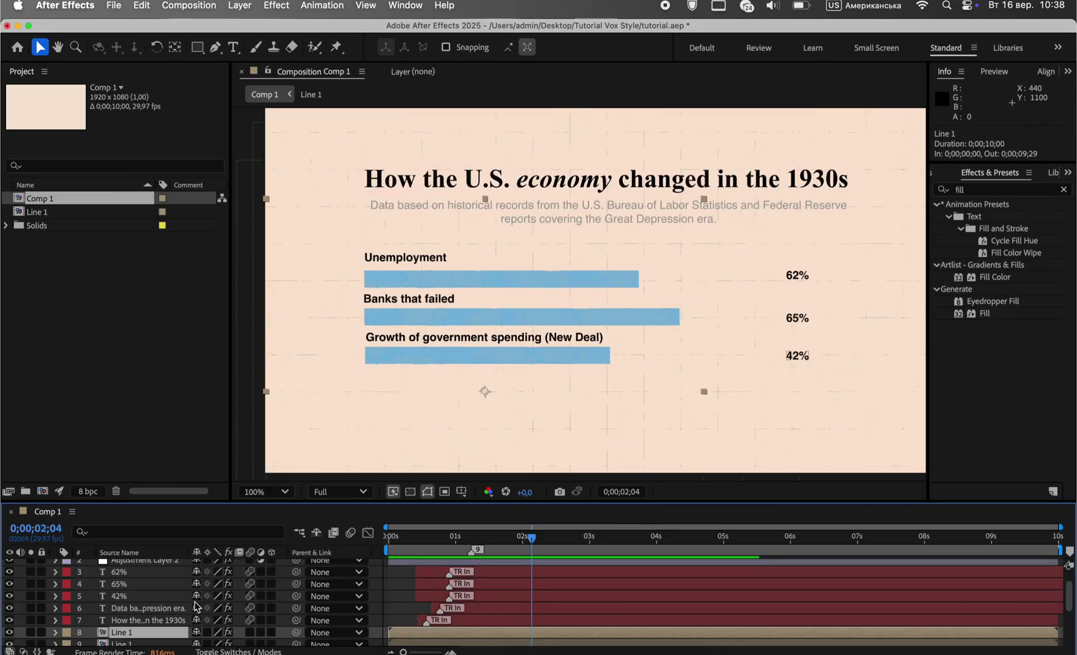
key("super+v")
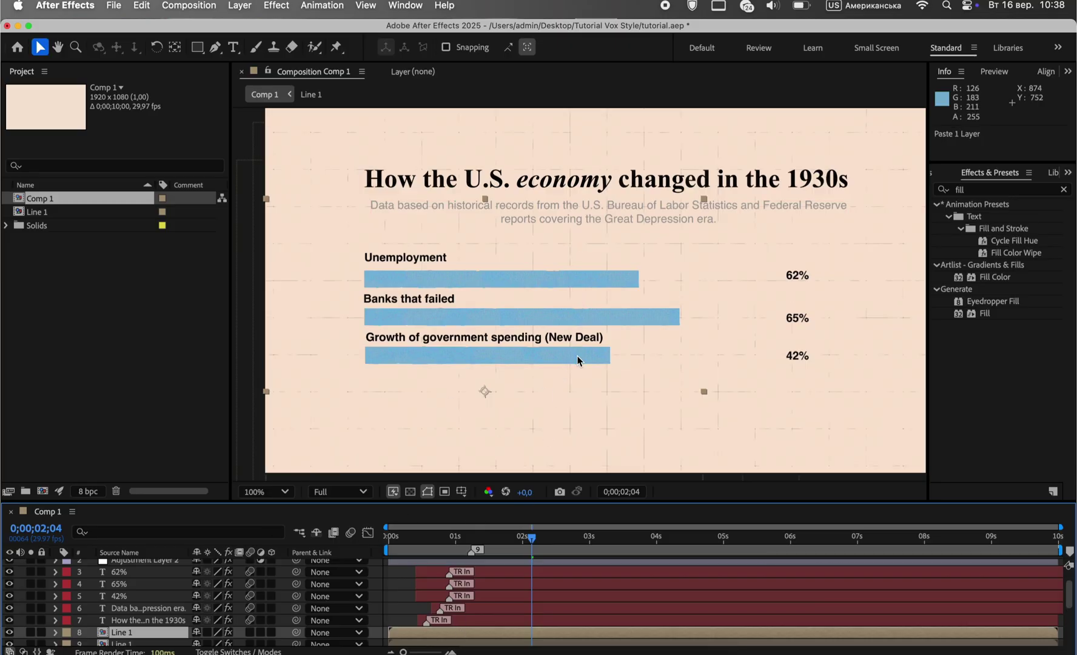
left_click_drag(577, 356, 724, 183)
left_click_drag(851, 218, 738, 220)
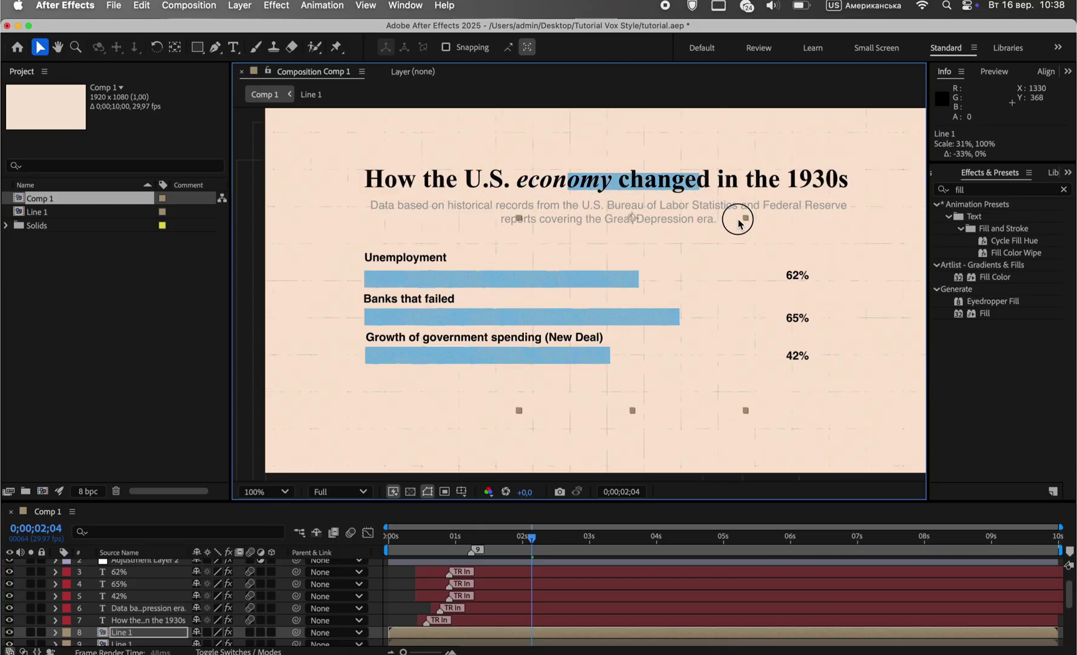